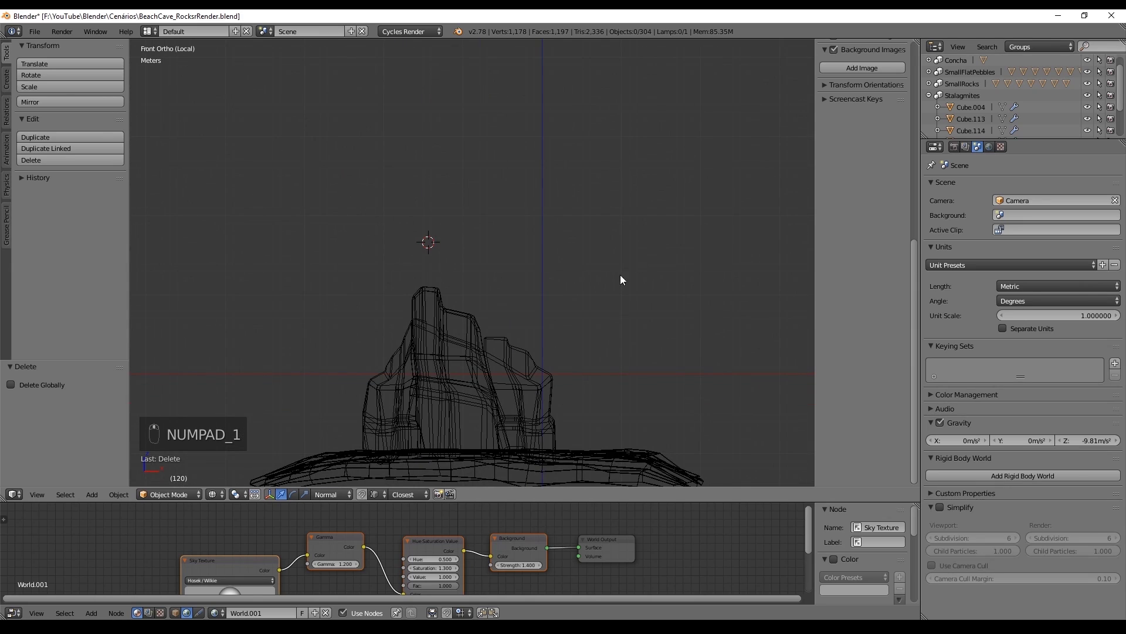
{"action": "scroll", "coordinate": [545, 261], "scroll_direction": "down", "scroll_amount": 1}
{"action": "scroll", "coordinate": [762, 141], "scroll_direction": "up", "scroll_amount": 1}
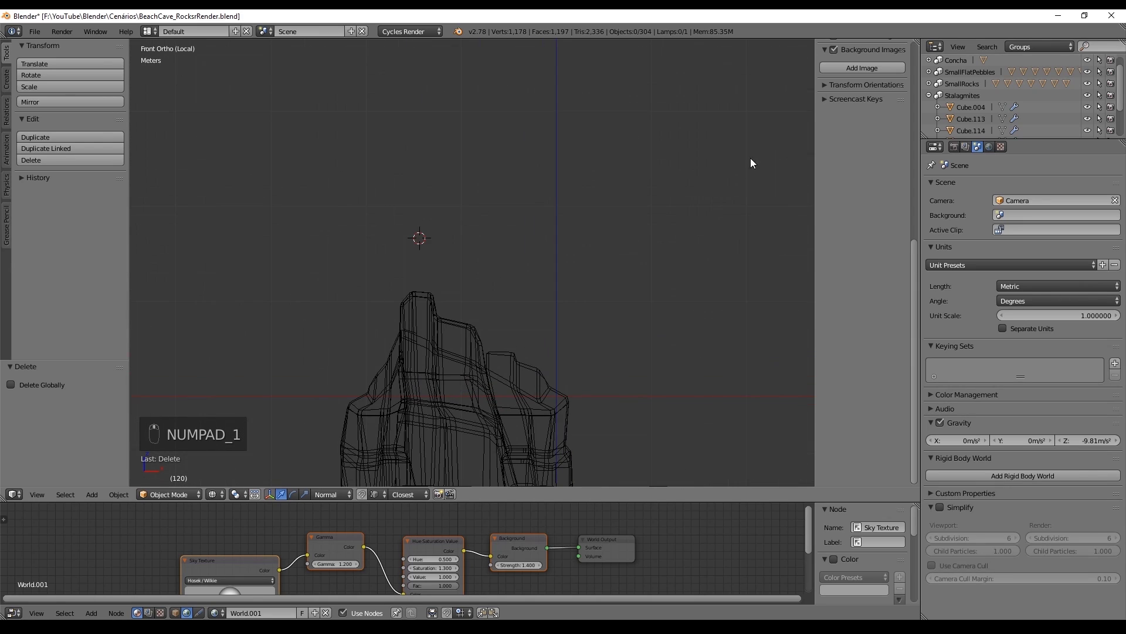
{"action": "scroll", "coordinate": [716, 184], "scroll_direction": "down", "scroll_amount": 1}
{"action": "scroll", "coordinate": [900, 222], "scroll_direction": "up", "scroll_amount": 2}
{"action": "scroll", "coordinate": [900, 223], "scroll_direction": "up", "scroll_amount": 3}
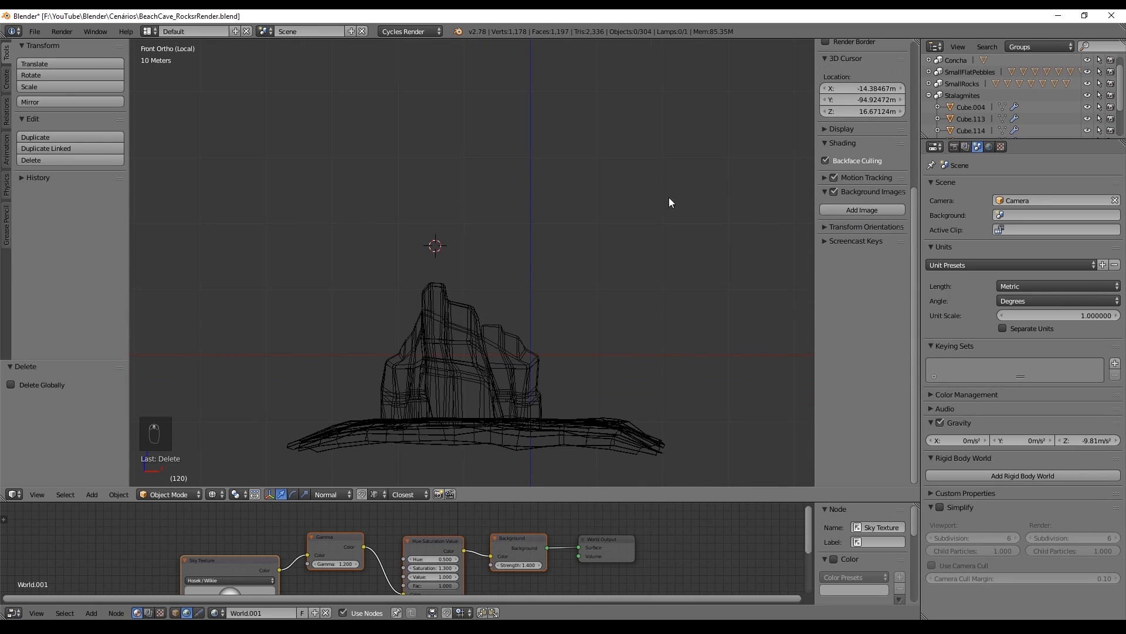
Step: Add a new background image slot using Brain-Anatomy.jpg as the skull reference
{"action": "left_click", "coordinate": [871, 209]}
{"action": "left_click", "coordinate": [830, 278]}
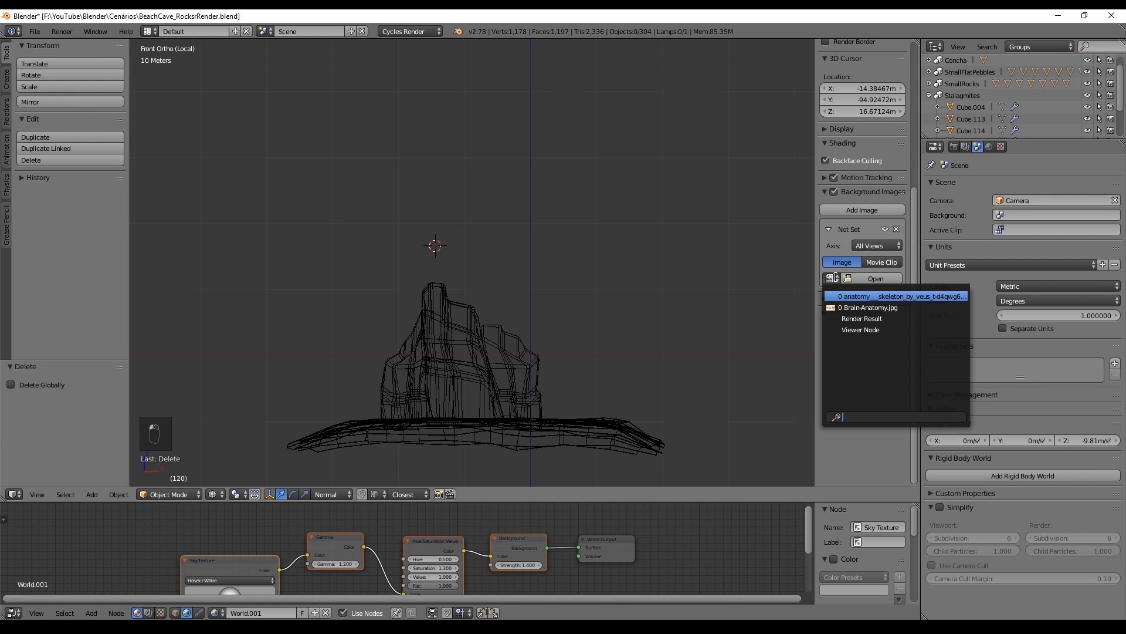
{"action": "left_click", "coordinate": [879, 308]}
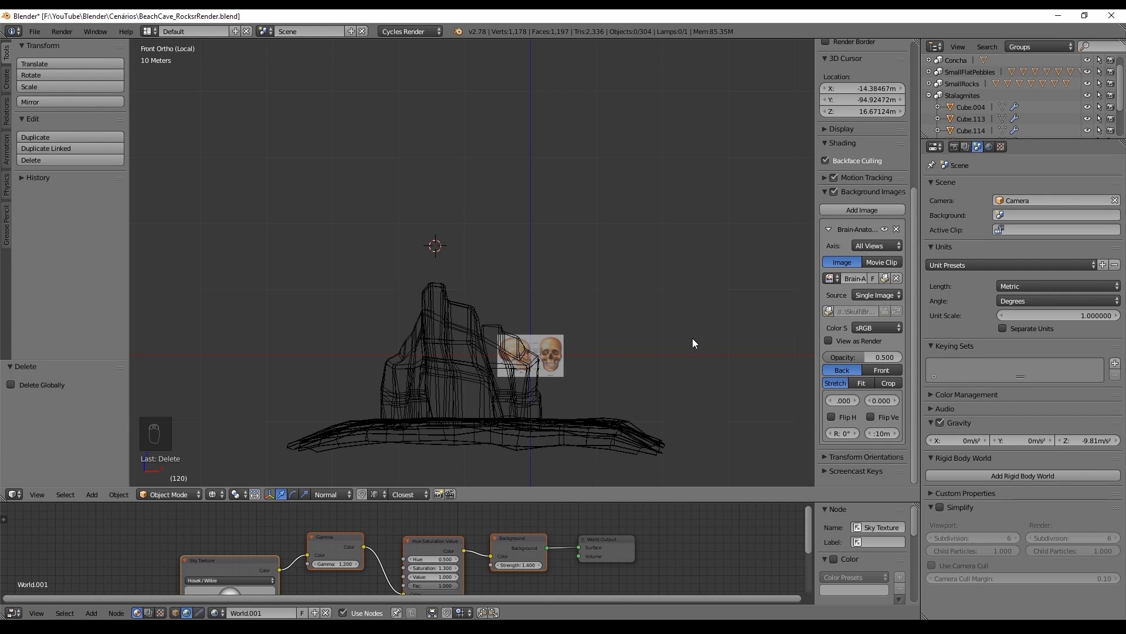
{"action": "scroll", "coordinate": [693, 258], "scroll_direction": "up", "scroll_amount": 1}
{"action": "scroll", "coordinate": [595, 282], "scroll_direction": "up", "scroll_amount": 2}
{"action": "scroll", "coordinate": [596, 283], "scroll_direction": "up", "scroll_amount": 2}
{"action": "scroll", "coordinate": [556, 244], "scroll_direction": "up", "scroll_amount": 2}
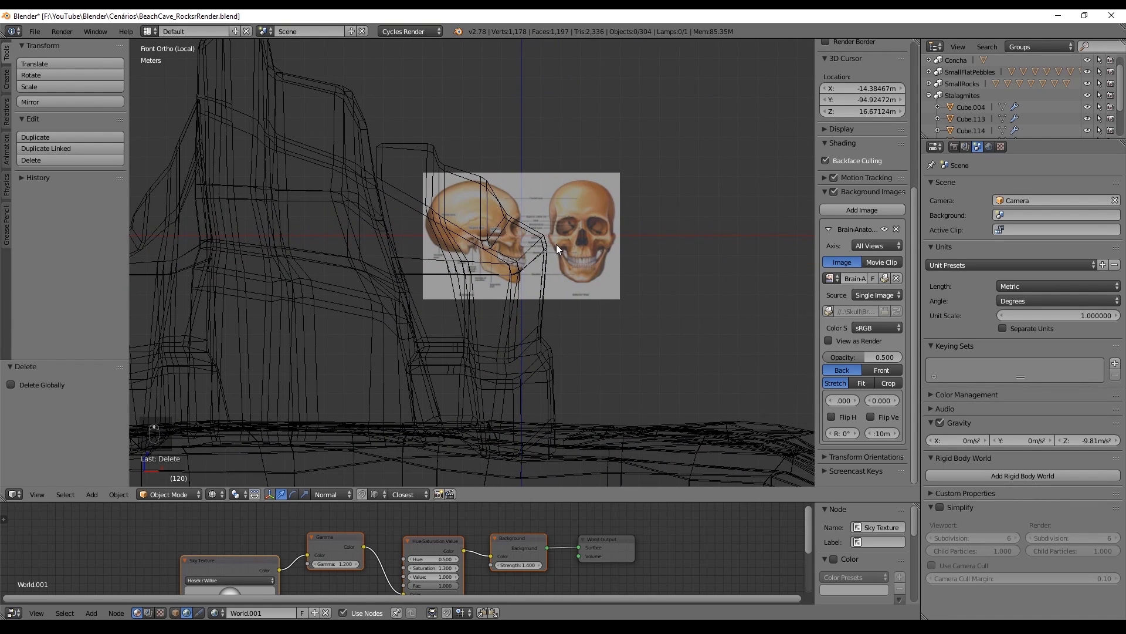
Step: Switch to local front view and restrict the skull reference image to the Front axis
{"action": "key", "text": "KP_Divide"}
{"action": "key", "text": "KP_1"}
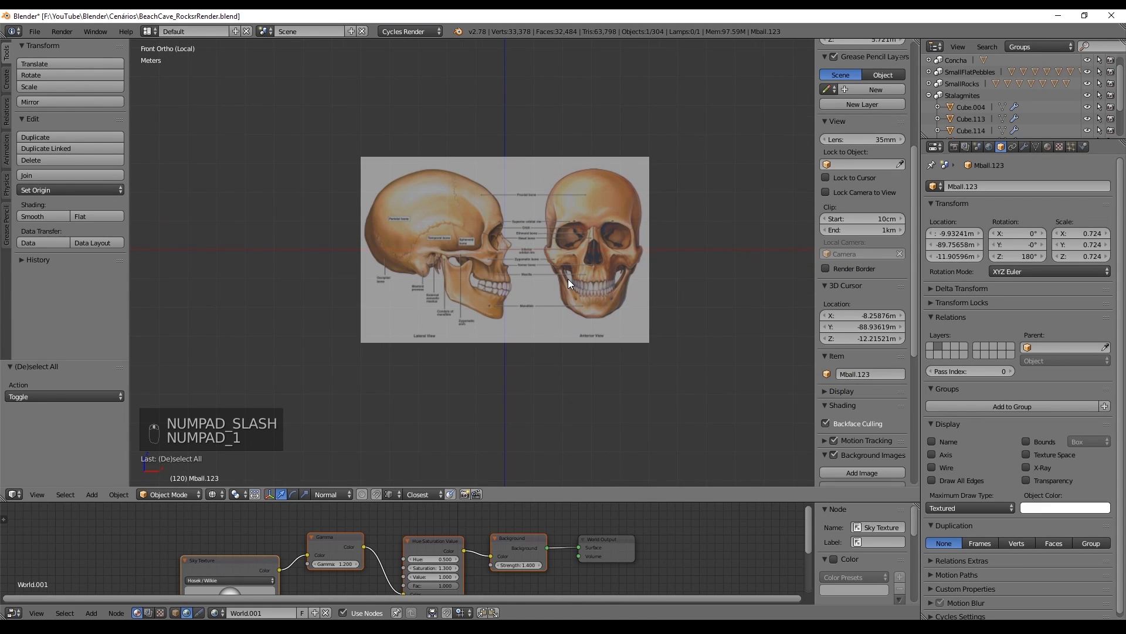
{"action": "scroll", "coordinate": [855, 322], "scroll_direction": "down", "scroll_amount": 2}
{"action": "scroll", "coordinate": [859, 335], "scroll_direction": "down", "scroll_amount": 2}
{"action": "left_click", "coordinate": [864, 366]}
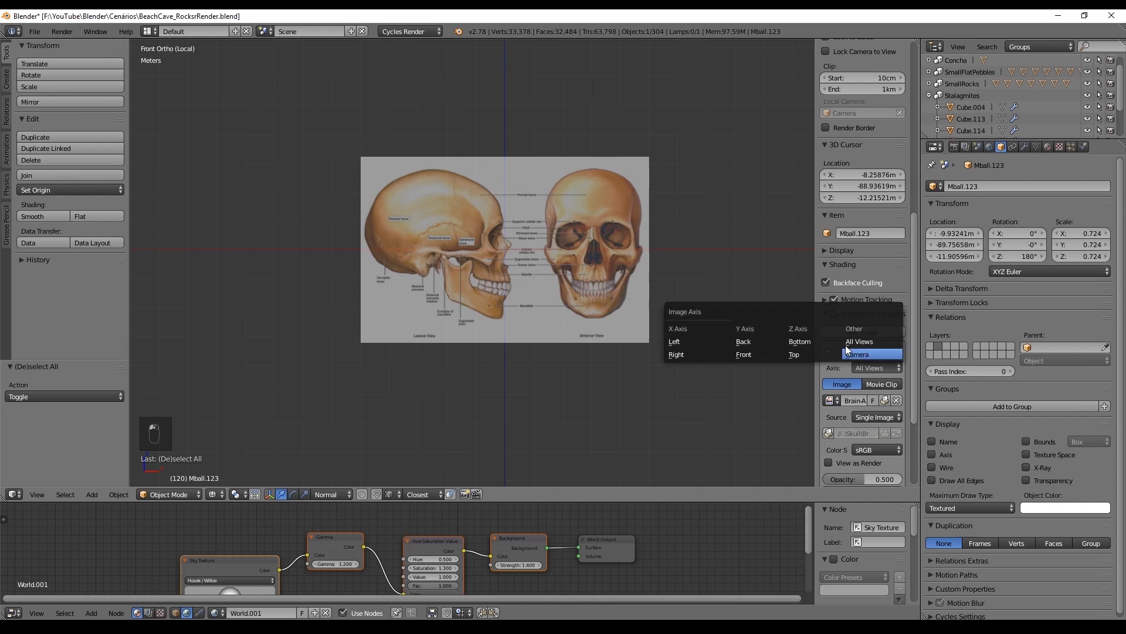
{"action": "left_click", "coordinate": [737, 352]}
{"action": "scroll", "coordinate": [875, 297], "scroll_direction": "down", "scroll_amount": 3}
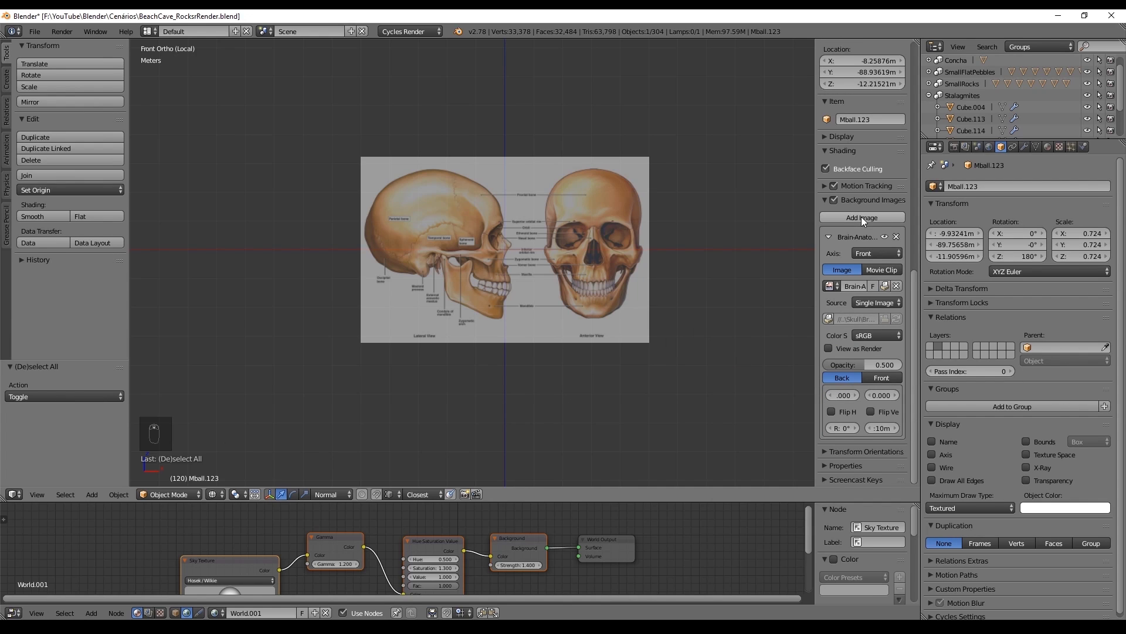
Step: Add a second background image set to the Left axis, reusing Brain-Anatomy.jpg
{"action": "left_click", "coordinate": [846, 215]}
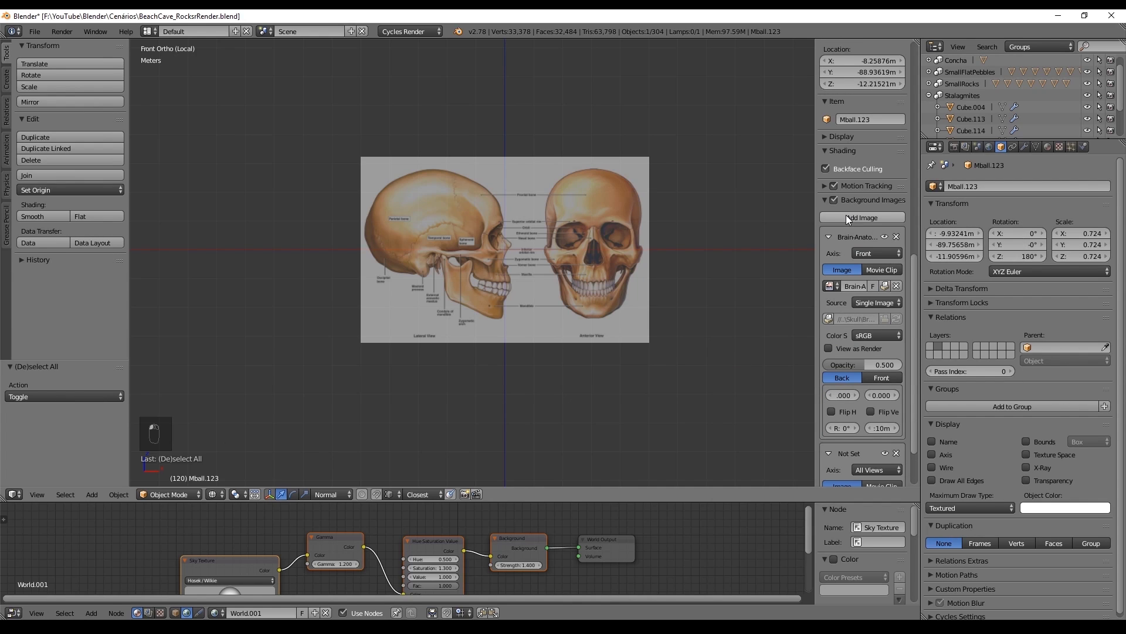
{"action": "scroll", "coordinate": [857, 387], "scroll_direction": "down", "scroll_amount": 3}
{"action": "left_click", "coordinate": [869, 393]}
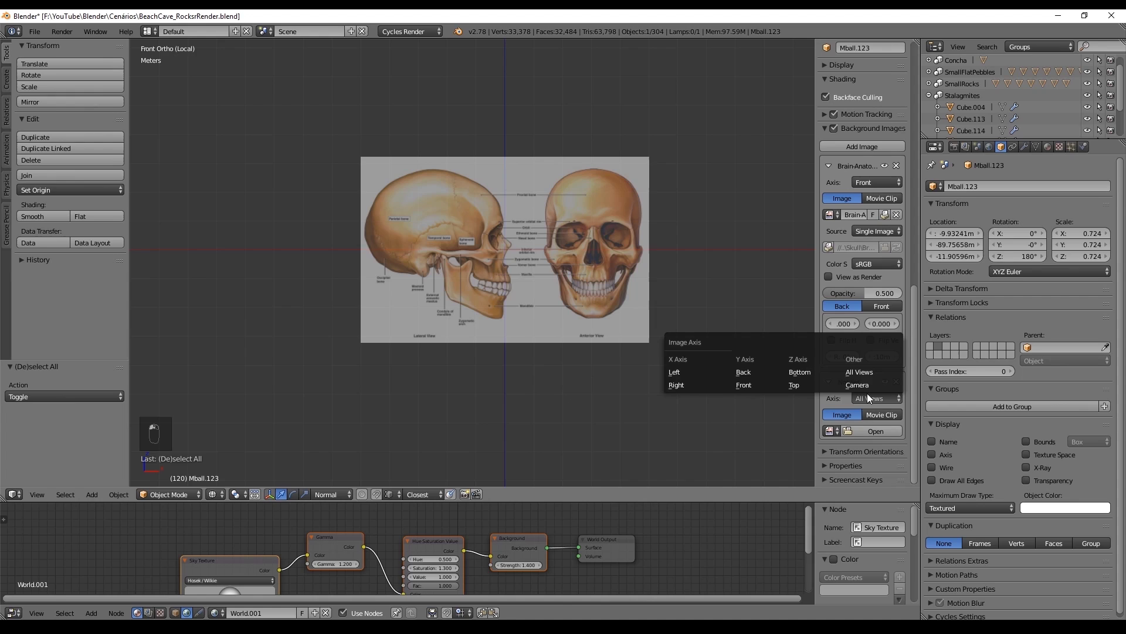
{"action": "left_click", "coordinate": [700, 382]}
{"action": "left_click", "coordinate": [830, 430]}
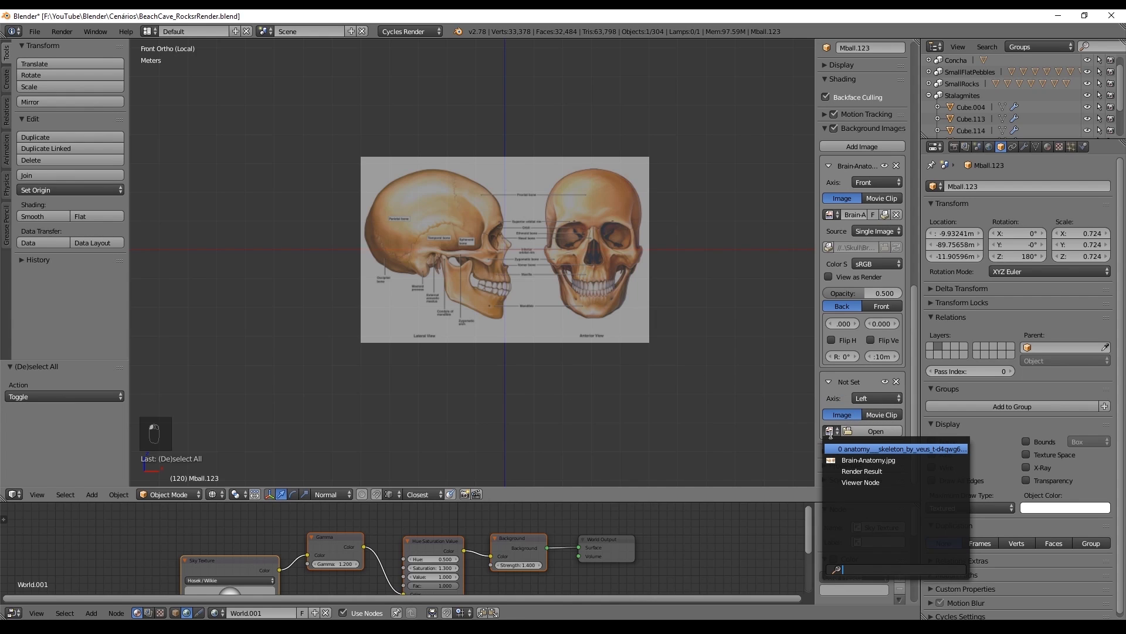
{"action": "left_click", "coordinate": [846, 452]}
{"action": "scroll", "coordinate": [848, 401], "scroll_direction": "down", "scroll_amount": 5}
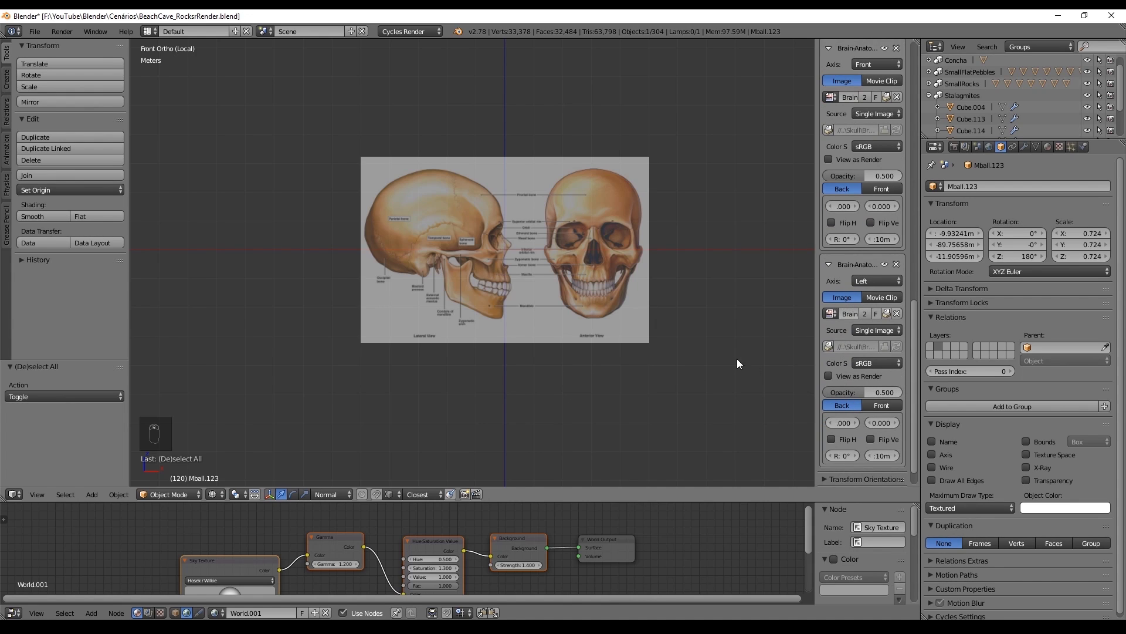
{"action": "key", "text": "ctrl+KP_1"}
{"action": "scroll", "coordinate": [721, 346], "scroll_direction": "down", "scroll_amount": 4}
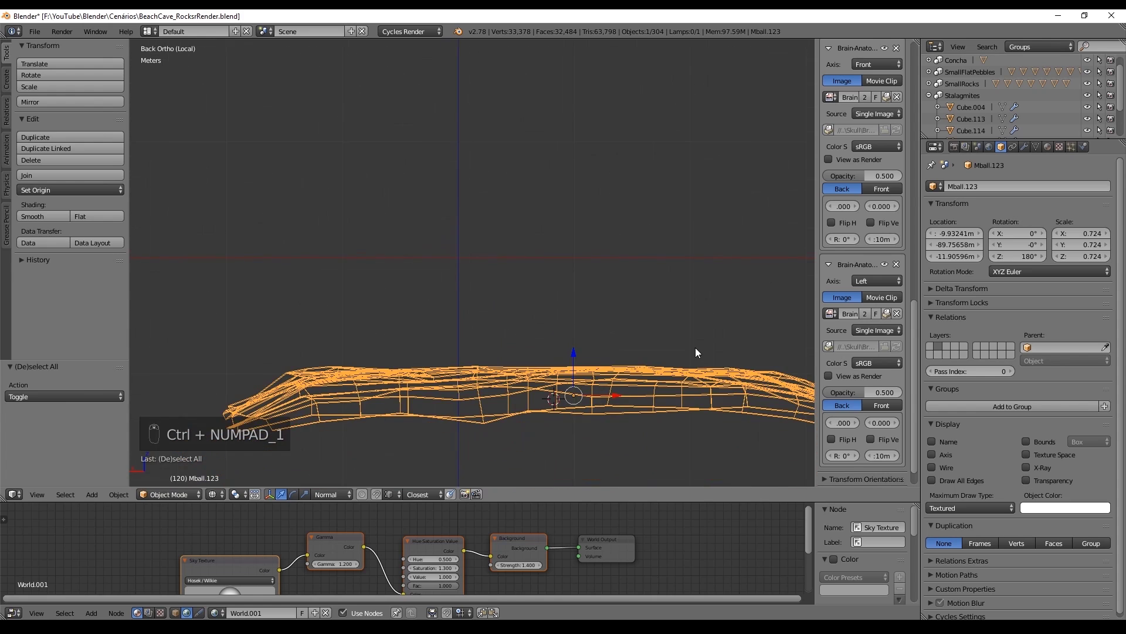
{"action": "scroll", "coordinate": [695, 354], "scroll_direction": "down", "scroll_amount": 7}
{"action": "scroll", "coordinate": [692, 355], "scroll_direction": "down", "scroll_amount": 4}
{"action": "scroll", "coordinate": [472, 271], "scroll_direction": "up", "scroll_amount": 5}
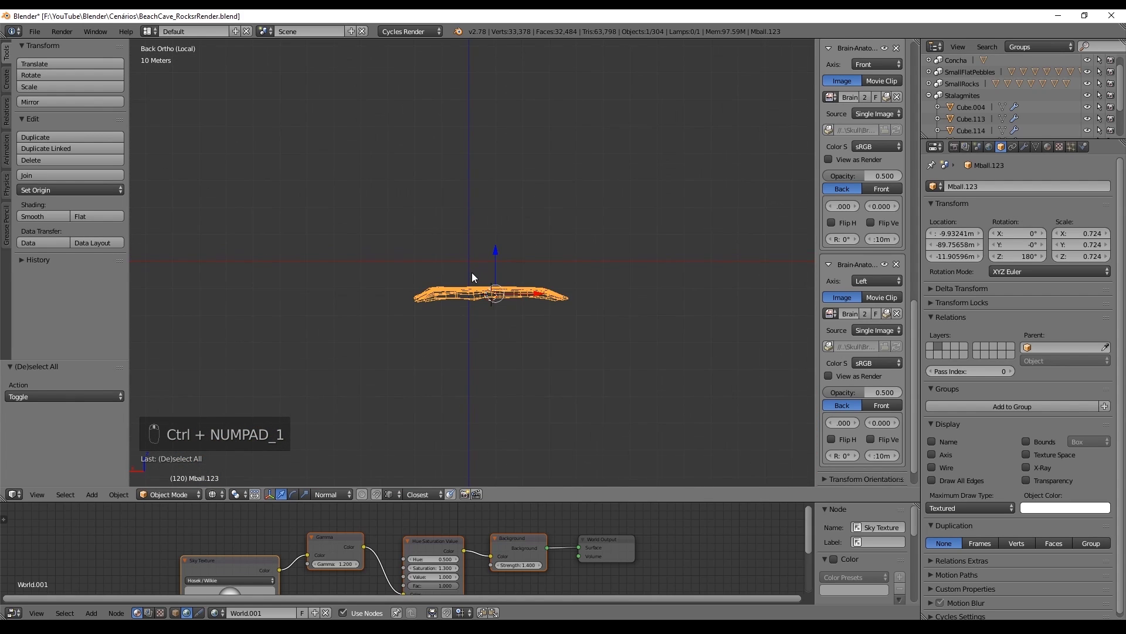
{"action": "scroll", "coordinate": [472, 273], "scroll_direction": "up", "scroll_amount": 7}
{"action": "key", "text": "KP_1"}
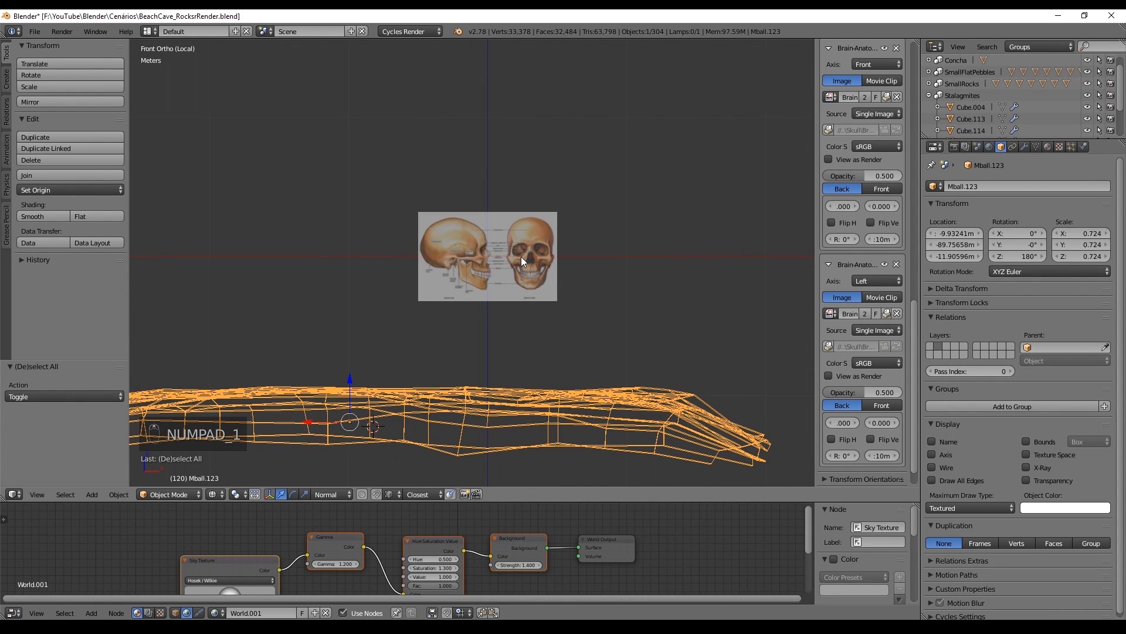
{"action": "key", "text": "ctrl+KP_3"}
{"action": "scroll", "coordinate": [528, 264], "scroll_direction": "down", "scroll_amount": 3}
{"action": "scroll", "coordinate": [542, 279], "scroll_direction": "down", "scroll_amount": 3}
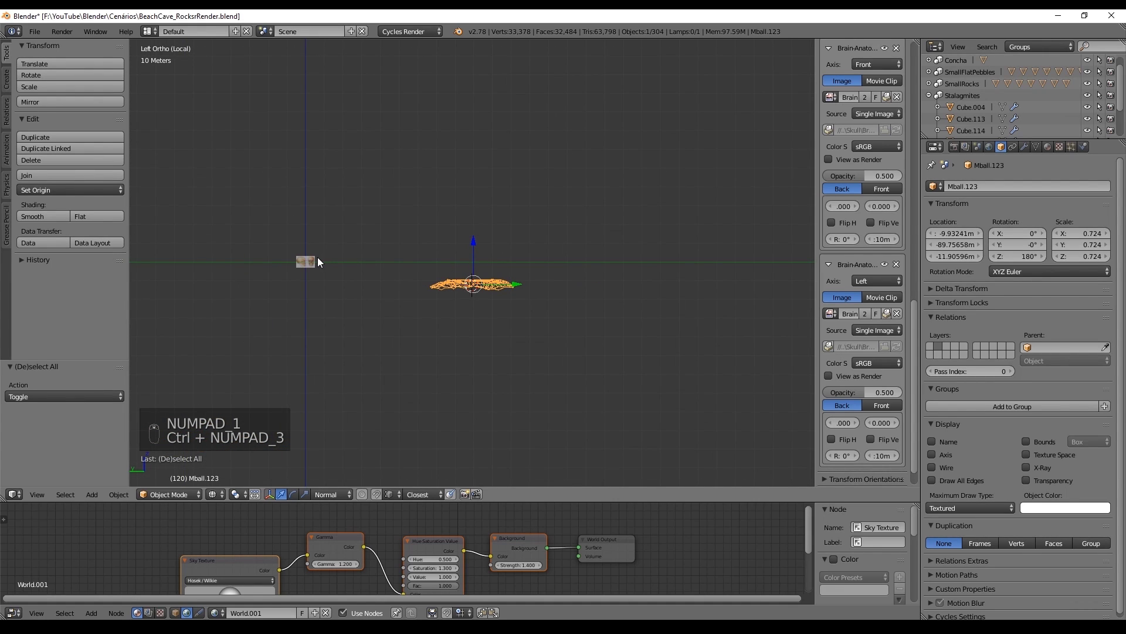
{"action": "middle_click_drag", "start_coordinate": [320, 258], "coordinate": [534, 284], "text": "shift"}
{"action": "scroll", "coordinate": [746, 332], "scroll_direction": "up", "scroll_amount": 3}
{"action": "middle_click_drag", "start_coordinate": [746, 332], "coordinate": [556, 337], "text": "shift"}
{"action": "scroll", "coordinate": [555, 333], "scroll_direction": "up", "scroll_amount": 5}
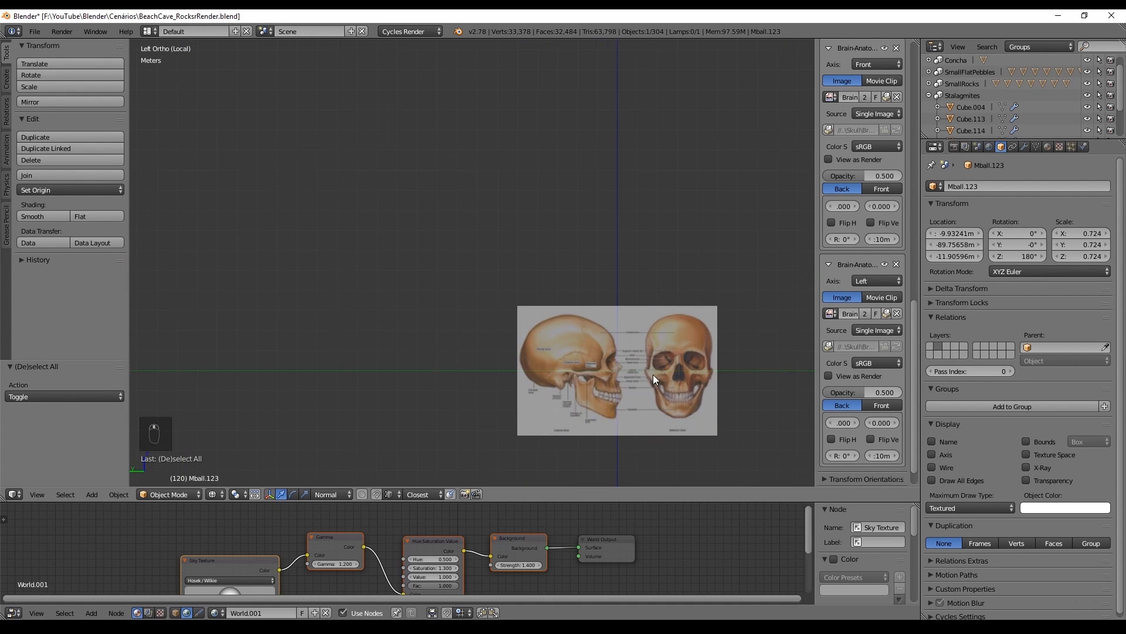
{"action": "middle_click_drag", "start_coordinate": [653, 374], "coordinate": [491, 297], "text": "shift"}
{"action": "scroll", "coordinate": [492, 296], "scroll_direction": "up", "scroll_amount": 3}
{"action": "key", "text": "KP_1"}
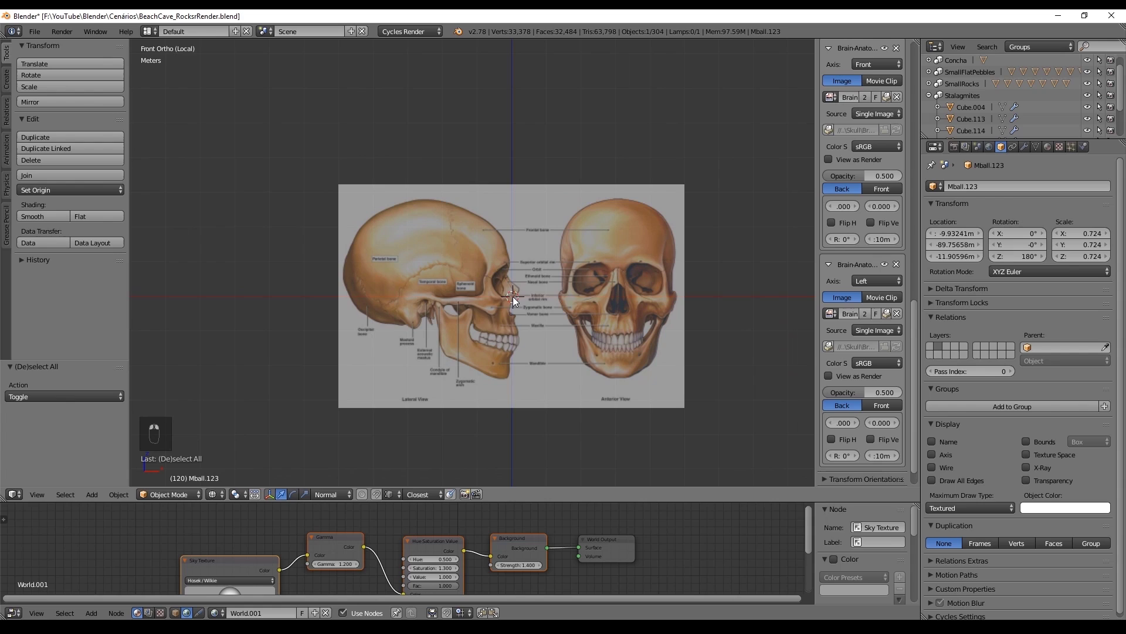
Step: Add a cube mesh and move it across onto the front-view skull
{"action": "key", "text": "shift+a"}
{"action": "left_click", "coordinate": [539, 306]}
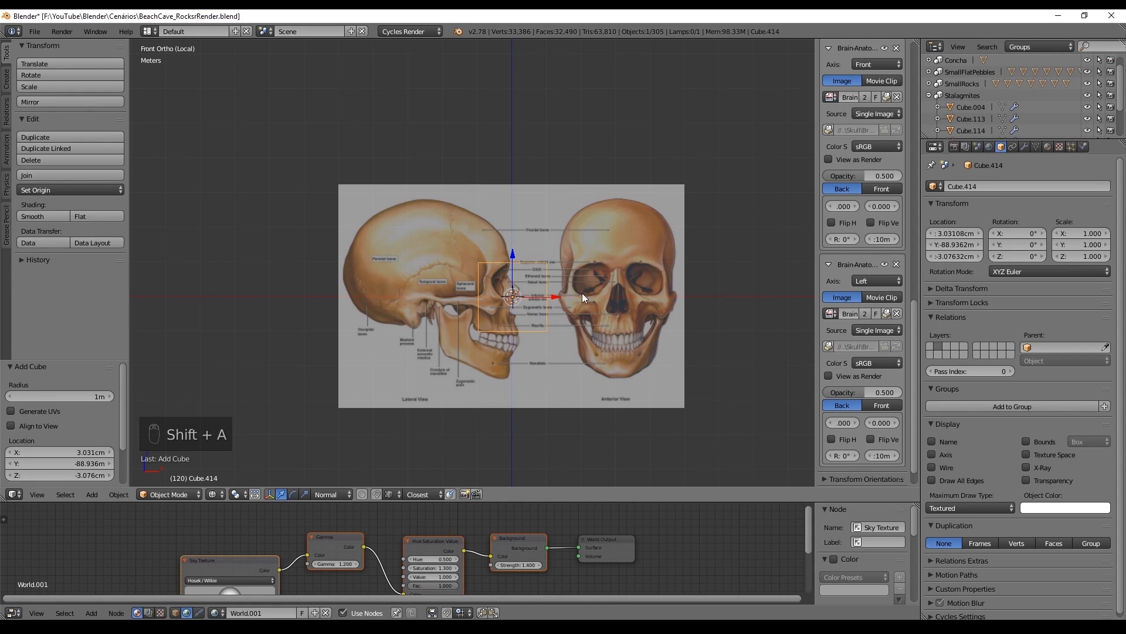
{"action": "left_click_drag", "start_coordinate": [555, 302], "coordinate": [657, 280]}
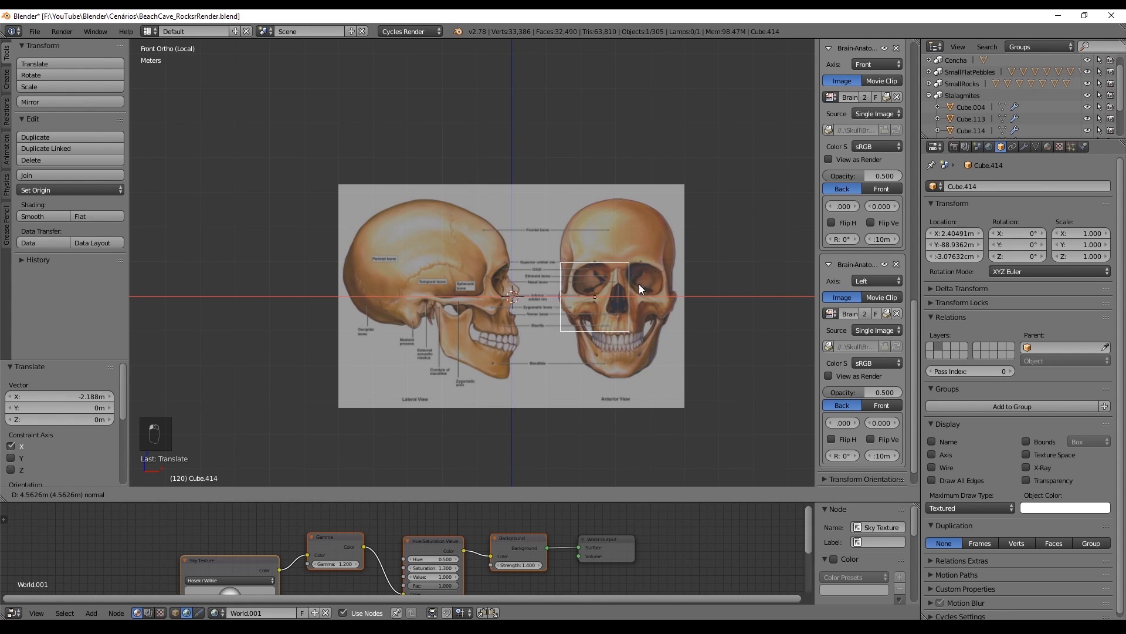
{"action": "middle_click_drag", "start_coordinate": [677, 301], "coordinate": [550, 317], "text": "shift"}
{"action": "scroll", "coordinate": [551, 317], "scroll_direction": "up", "scroll_amount": 3}
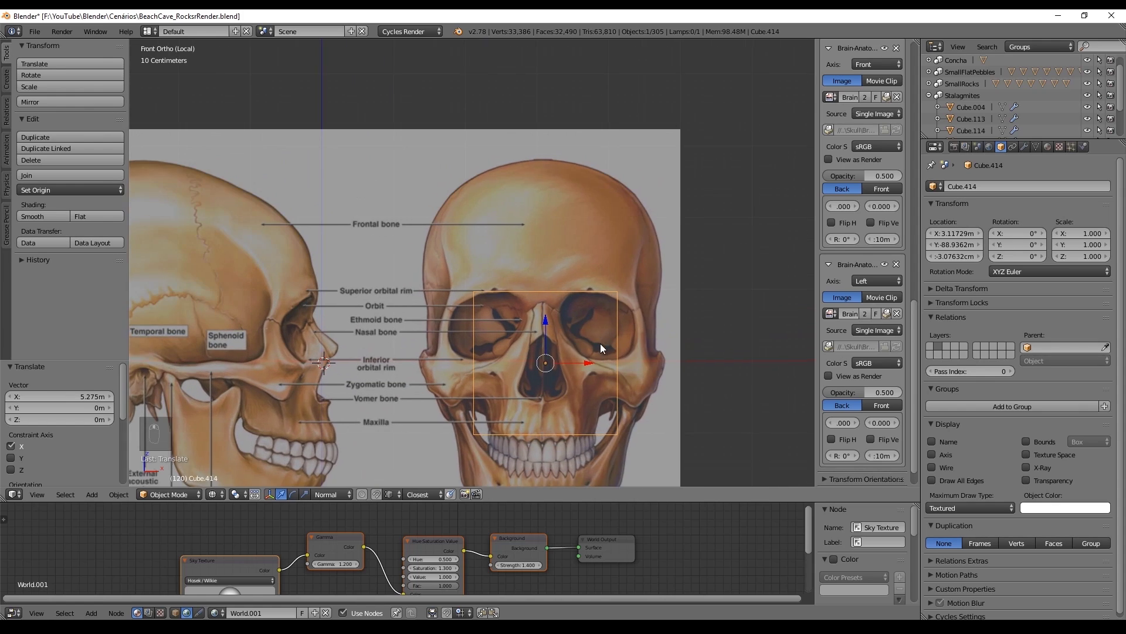
{"action": "middle_click_drag", "start_coordinate": [600, 343], "coordinate": [532, 136], "text": "shift"}
Step: Raise the cube along Z and stretch it vertically to the skull's height
{"action": "key", "text": "g"}
{"action": "key", "text": "z"}
{"action": "left_click", "coordinate": [490, 212]}
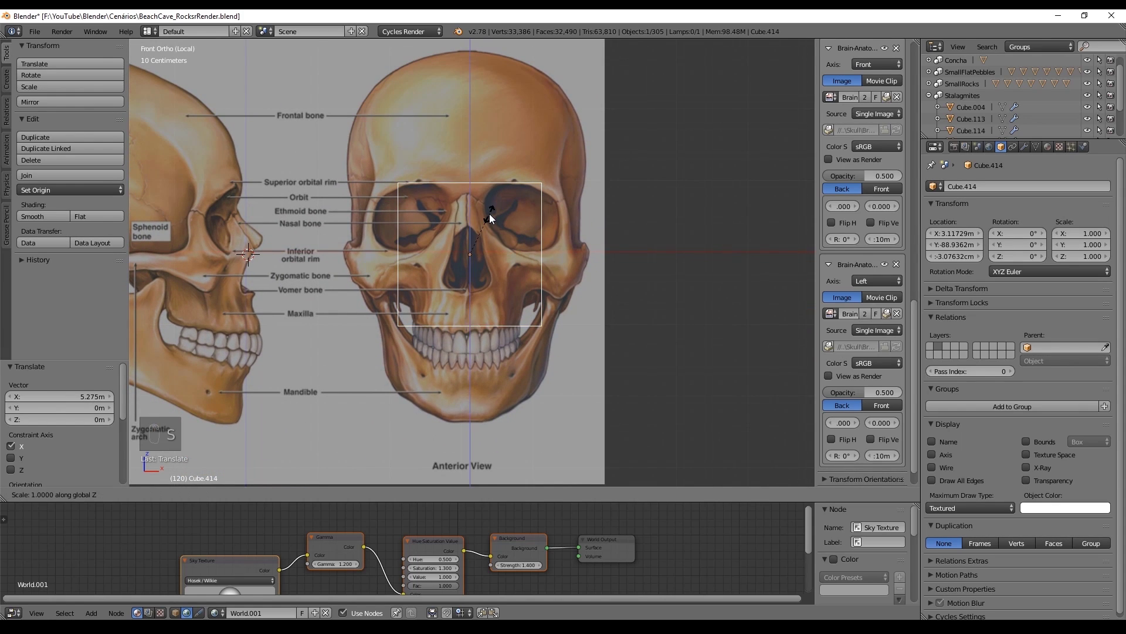
{"action": "key", "text": "s"}
{"action": "key", "text": "z"}
{"action": "key", "text": "s"}
{"action": "key", "text": "z"}
{"action": "left_click", "coordinate": [501, 155]}
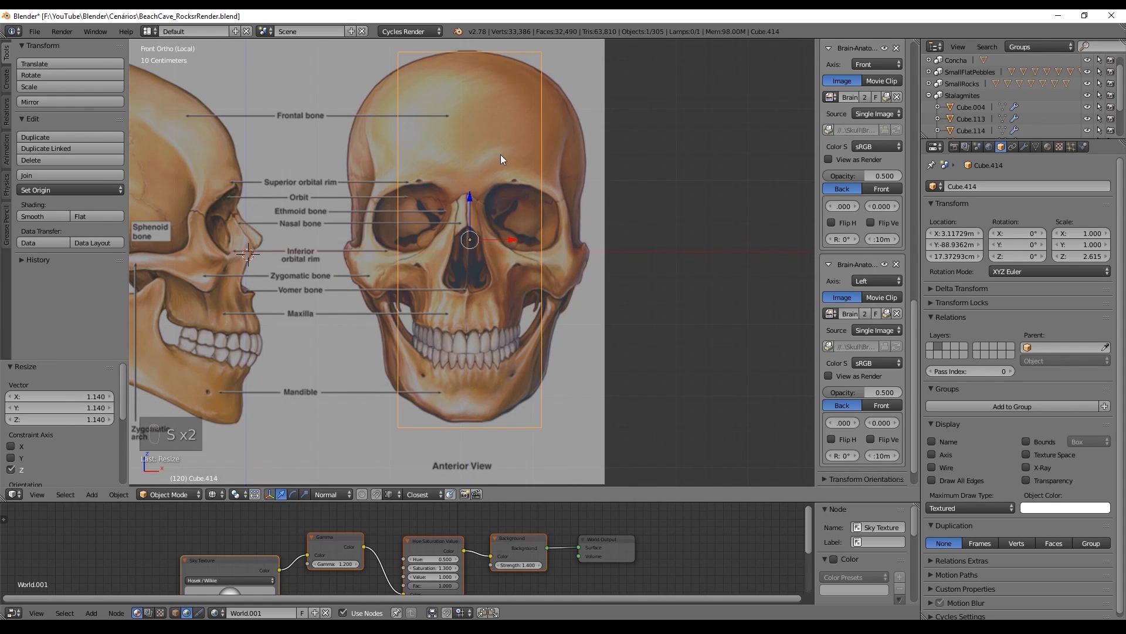
{"action": "key", "text": "g"}
{"action": "key", "text": "z"}
{"action": "left_click", "coordinate": [467, 198]}
Step: Scale the cube along X to the skull's width and enter Edit Mode
{"action": "key", "text": "s"}
{"action": "key", "text": "z"}
{"action": "key", "text": "x"}
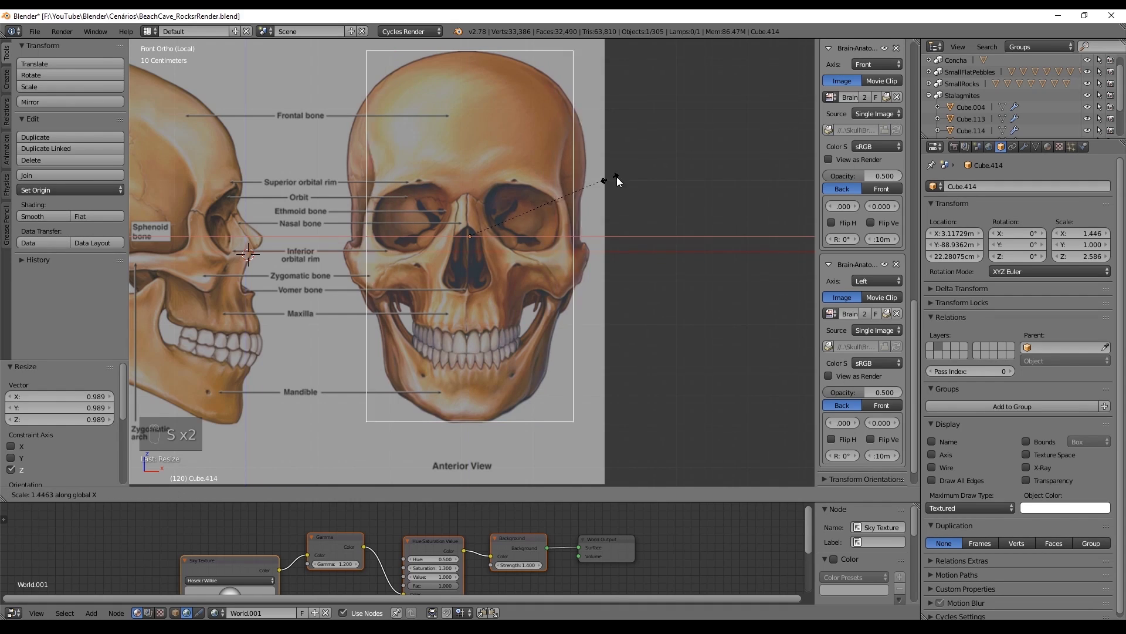
{"action": "left_click", "coordinate": [633, 180]}
{"action": "key", "text": "Tab"}
Step: Hide the side panels, select all, and add three horizontal loop cuts across the upper box
{"action": "key", "text": "t"}
{"action": "key", "text": "n"}
{"action": "scroll", "coordinate": [513, 140], "scroll_direction": "down", "scroll_amount": 2}
{"action": "key", "text": "a"}
{"action": "key", "text": "ctrl+r"}
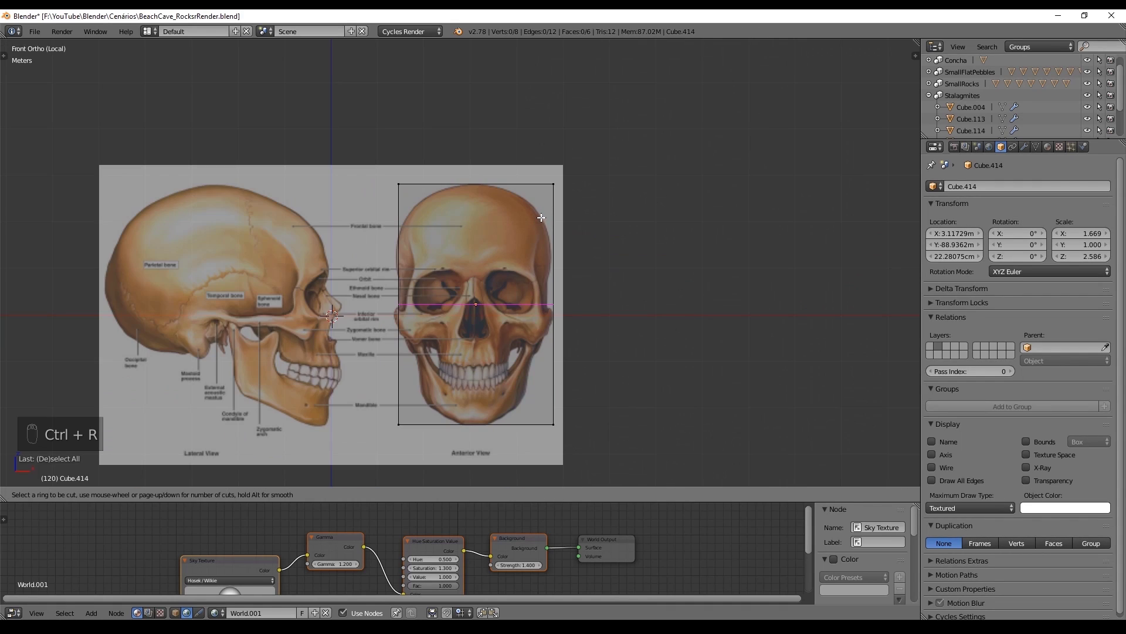
{"action": "left_click", "coordinate": [559, 143]}
{"action": "left_click", "coordinate": [558, 109]}
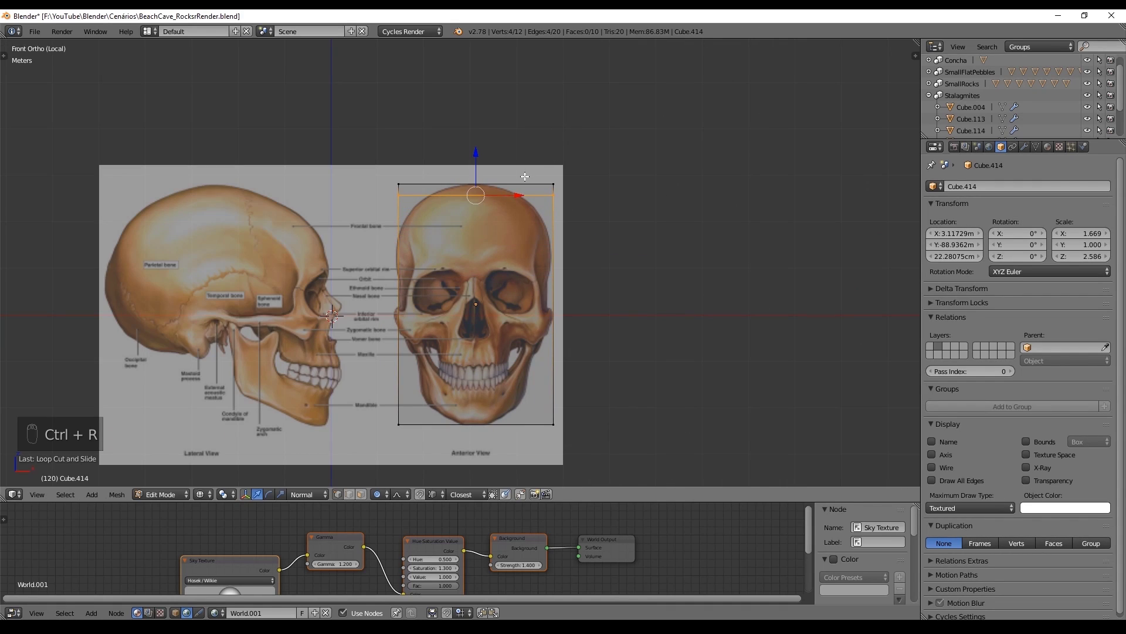
{"action": "key", "text": "ctrl+r"}
{"action": "left_click", "coordinate": [576, 214]}
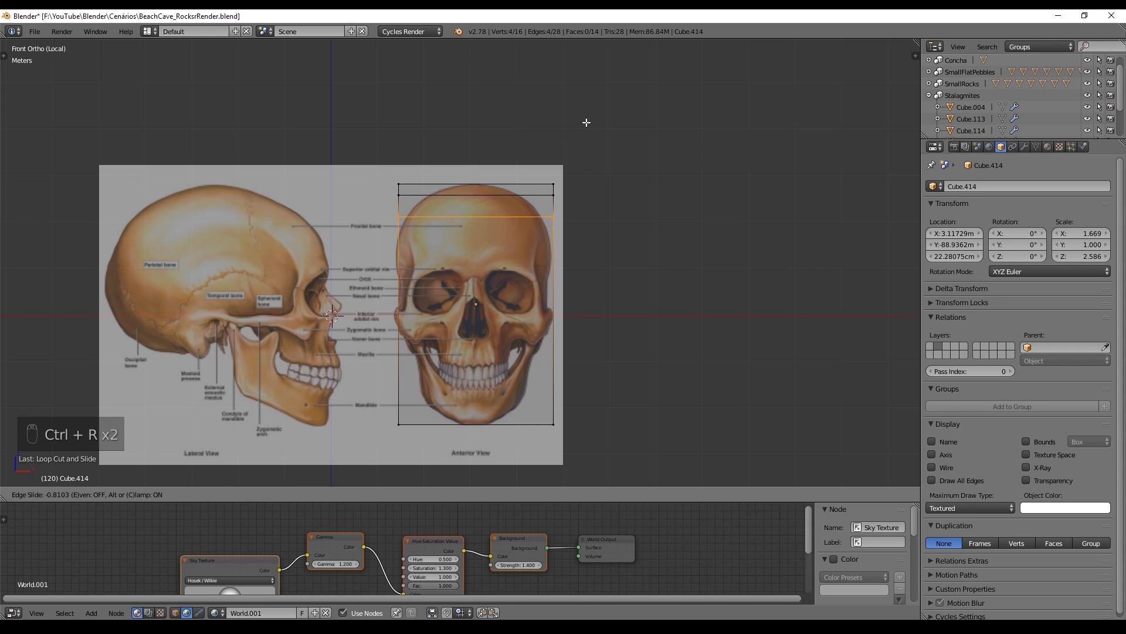
{"action": "left_click", "coordinate": [587, 126]}
{"action": "key", "text": "ctrl+r"}
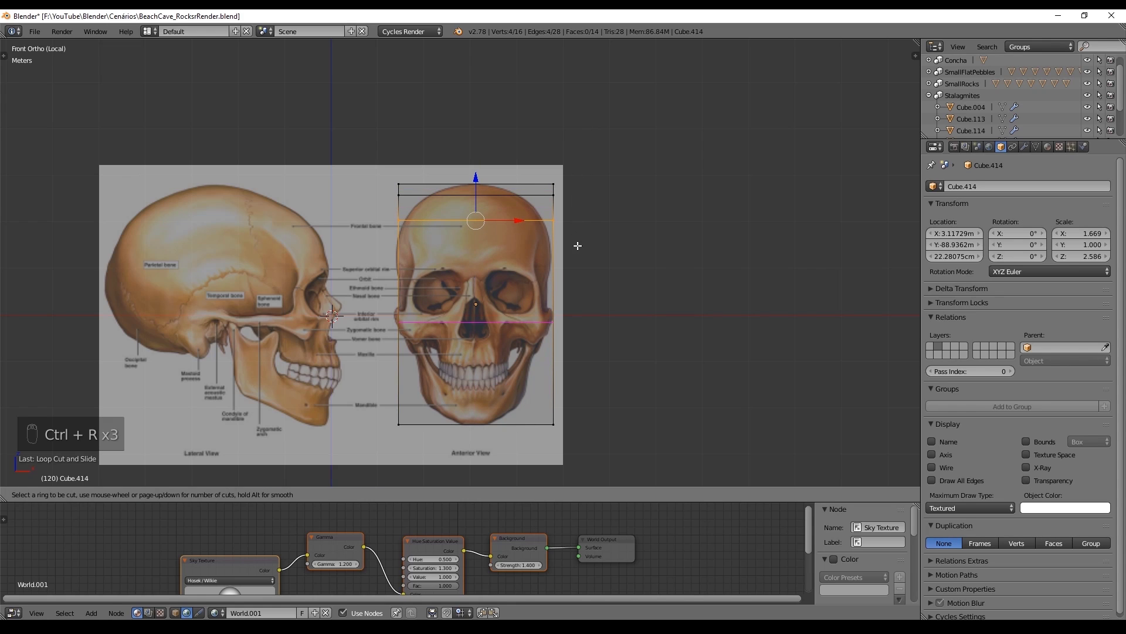
{"action": "left_click", "coordinate": [578, 245]}
{"action": "left_click", "coordinate": [575, 176]}
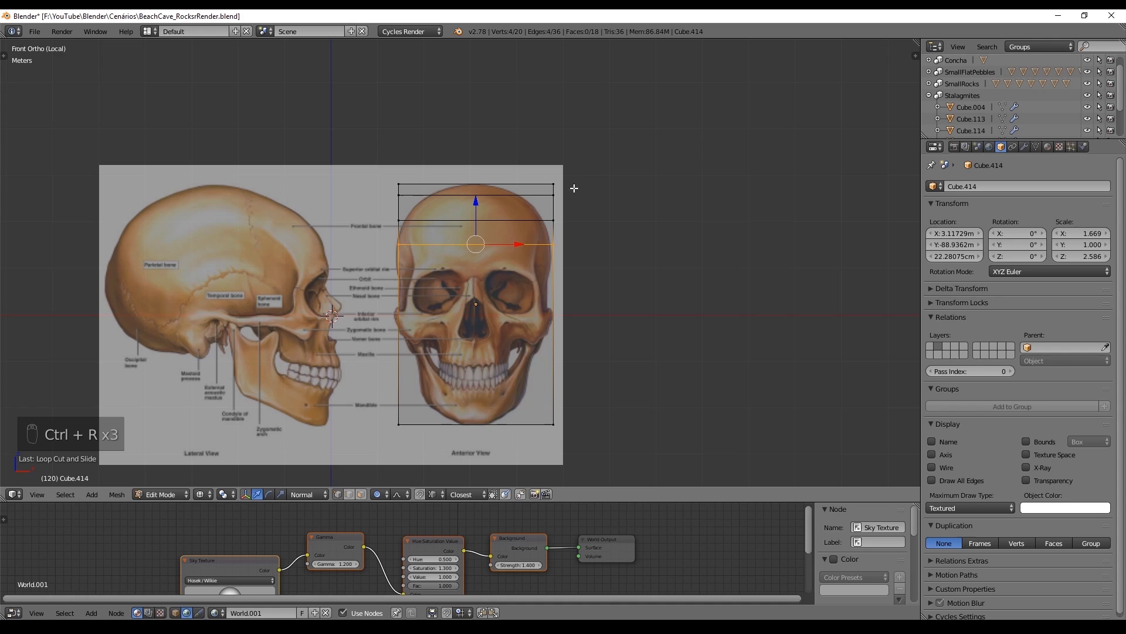
Step: Add five more horizontal loop cuts down through the jaw to the chin
{"action": "key", "text": "ctrl+r"}
{"action": "left_click", "coordinate": [572, 198]}
{"action": "left_click", "coordinate": [572, 206]}
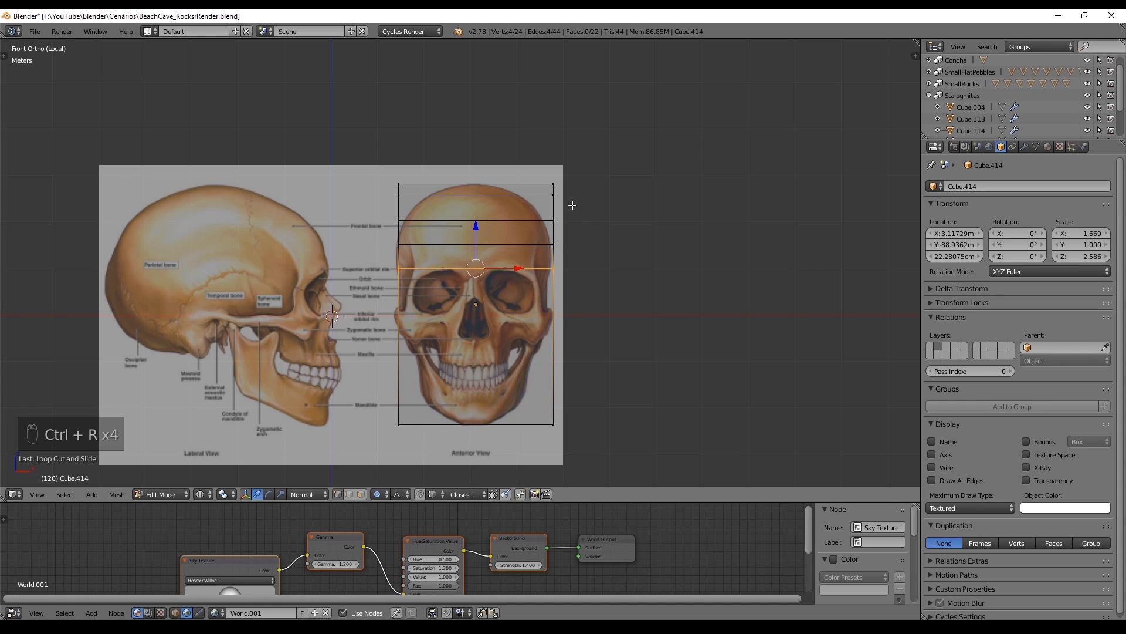
{"action": "key", "text": "ctrl+r"}
{"action": "left_click", "coordinate": [562, 275]}
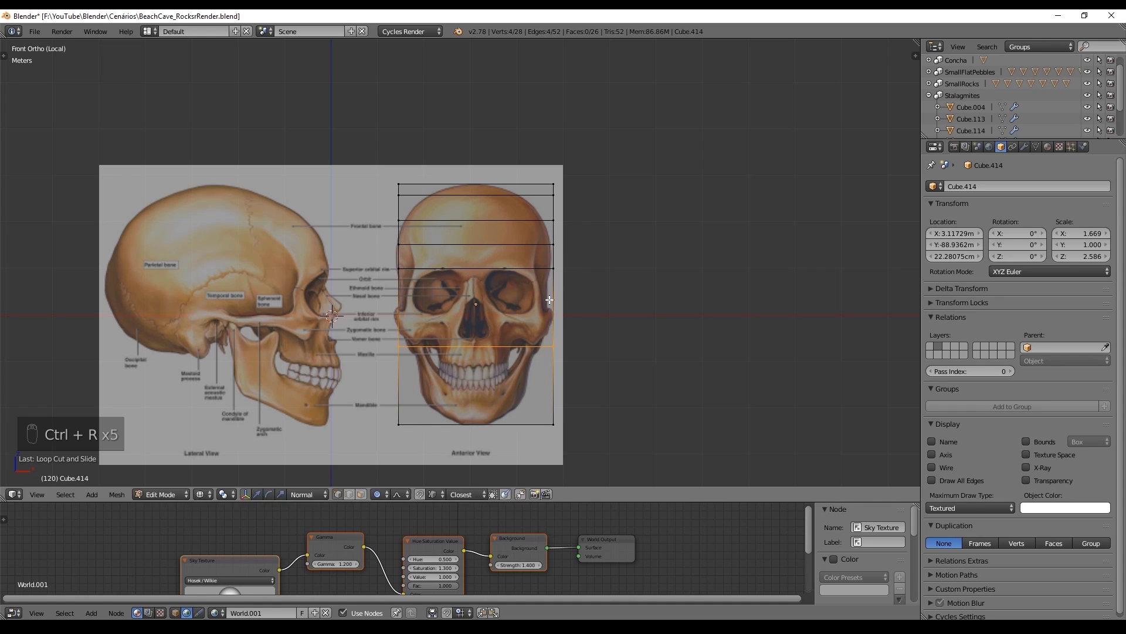
{"action": "left_click", "coordinate": [562, 262]}
{"action": "key", "text": "ctrl+r"}
{"action": "left_click", "coordinate": [528, 352]}
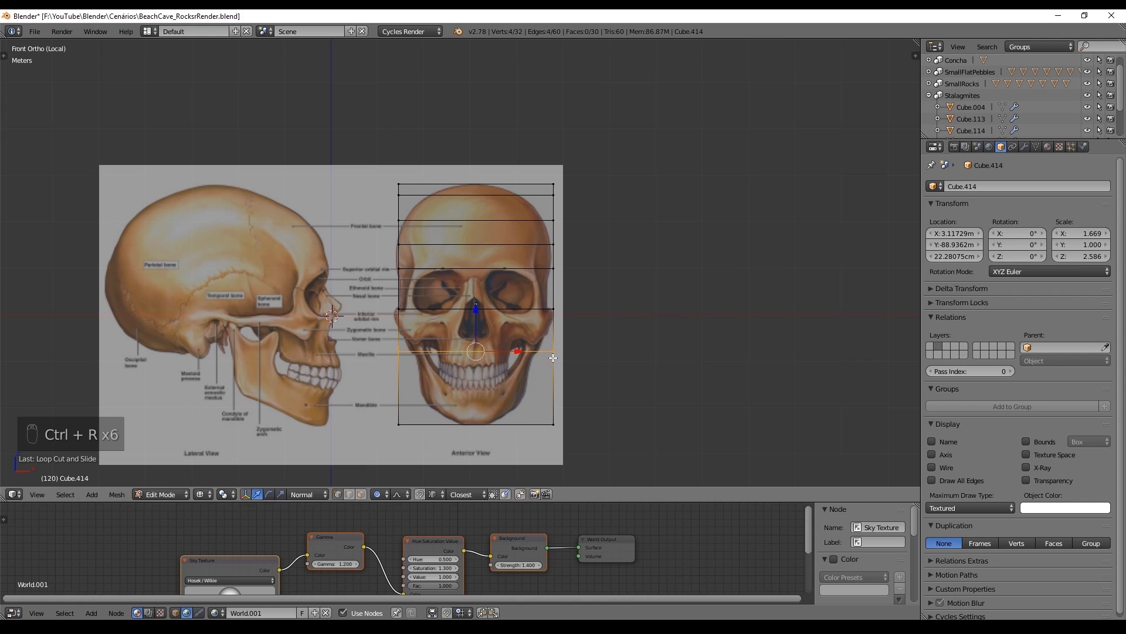
{"action": "key", "text": "ctrl+r"}
{"action": "left_click", "coordinate": [449, 392]}
{"action": "left_click", "coordinate": [449, 410]}
{"action": "key", "text": "ctrl+r"}
{"action": "left_click", "coordinate": [449, 407]}
{"action": "left_click", "coordinate": [449, 408]}
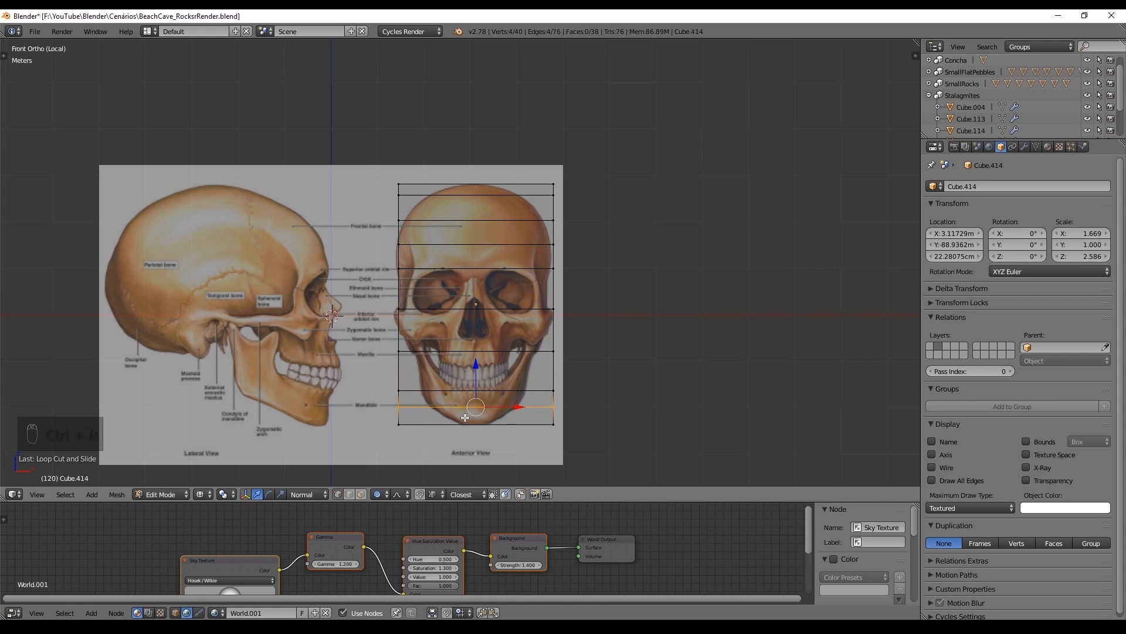
Step: Narrow the bottom loop along X toward the chin, with proportional editing off
{"action": "key", "text": "a"}
{"action": "key", "text": "b"}
{"action": "left_click_drag", "start_coordinate": [388, 414], "coordinate": [572, 435]}
{"action": "key", "text": "s"}
{"action": "key", "text": "o"}
{"action": "key", "text": "s"}
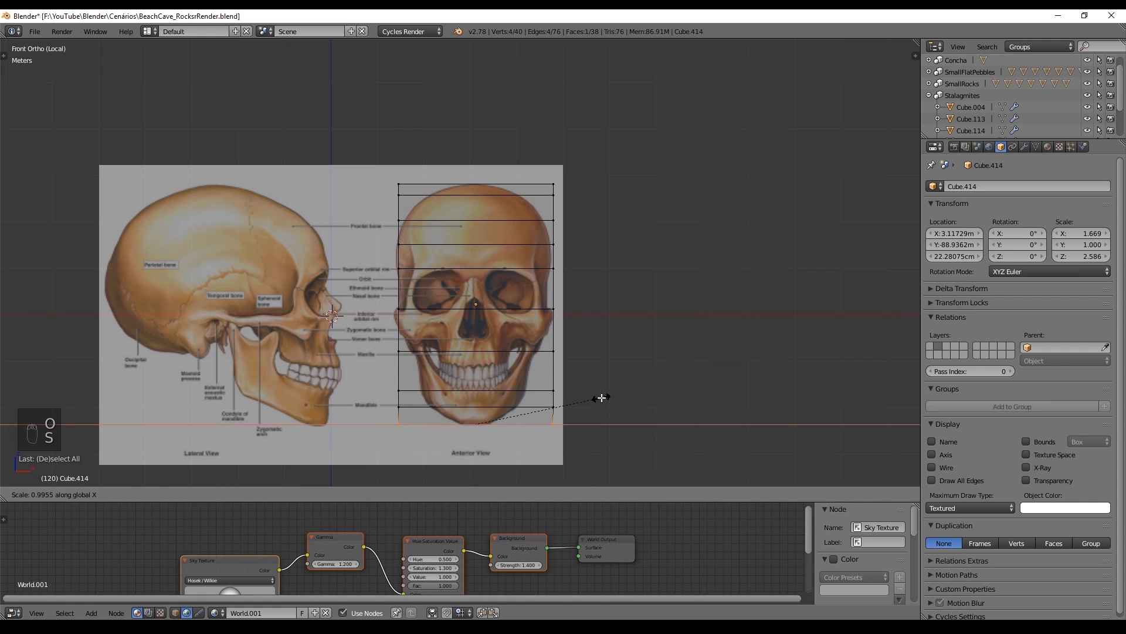
{"action": "left_click", "coordinate": [506, 422]}
Step: Narrow the loop above the bottom along X to taper the lower jaw
{"action": "left_click", "coordinate": [350, 495]}
{"action": "left_click", "coordinate": [322, 456]}
{"action": "key", "text": "a"}
{"action": "key", "text": "b"}
{"action": "left_click_drag", "start_coordinate": [392, 398], "coordinate": [563, 416]}
{"action": "key", "text": "s"}
{"action": "key", "text": "x"}
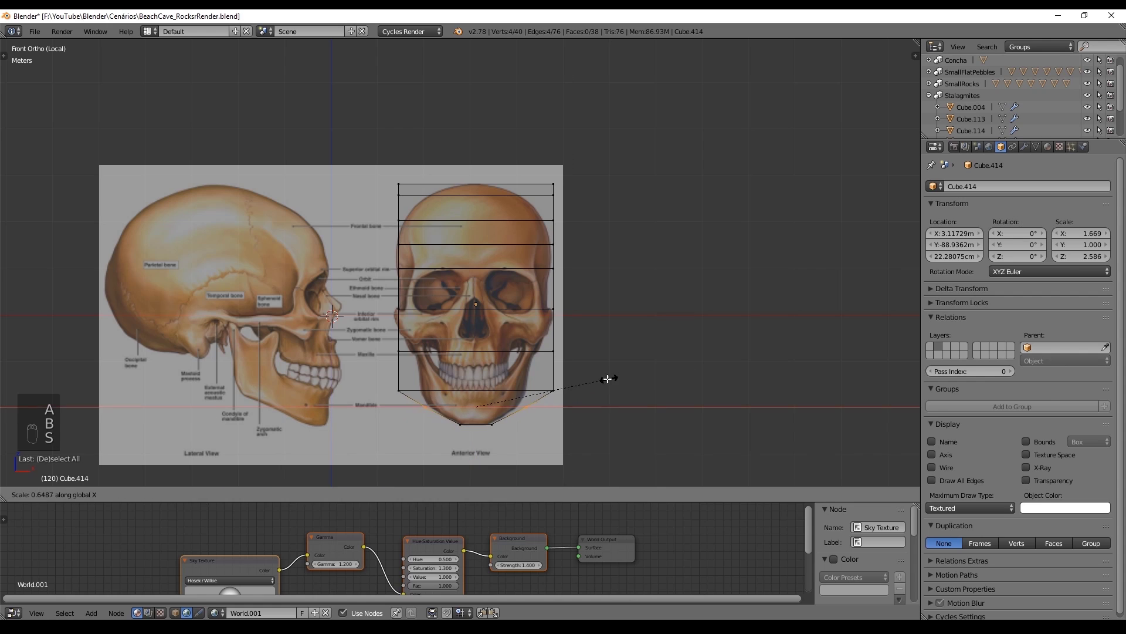
{"action": "left_click", "coordinate": [607, 379]}
Step: Add a vertical loop cut exactly along the skull's centre line
{"action": "key", "text": "a"}
{"action": "key", "text": "a"}
{"action": "key", "text": "a"}
{"action": "scroll", "coordinate": [571, 392], "scroll_direction": "up", "scroll_amount": 4}
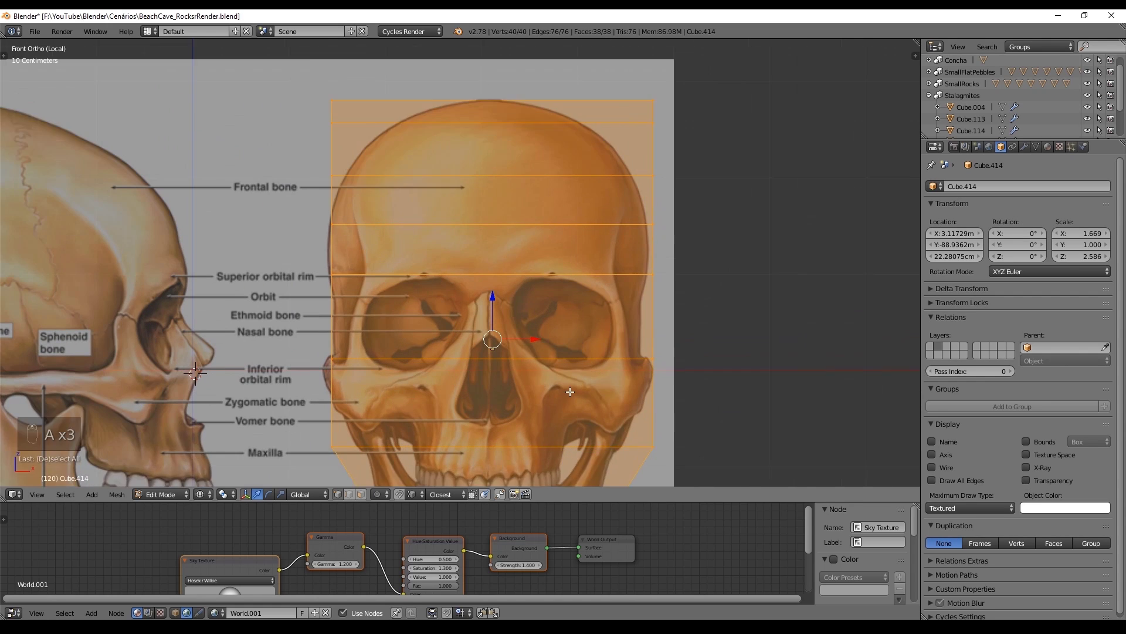
{"action": "middle_click_drag", "start_coordinate": [570, 392], "coordinate": [565, 291], "text": "shift"}
{"action": "left_click", "coordinate": [531, 238]}
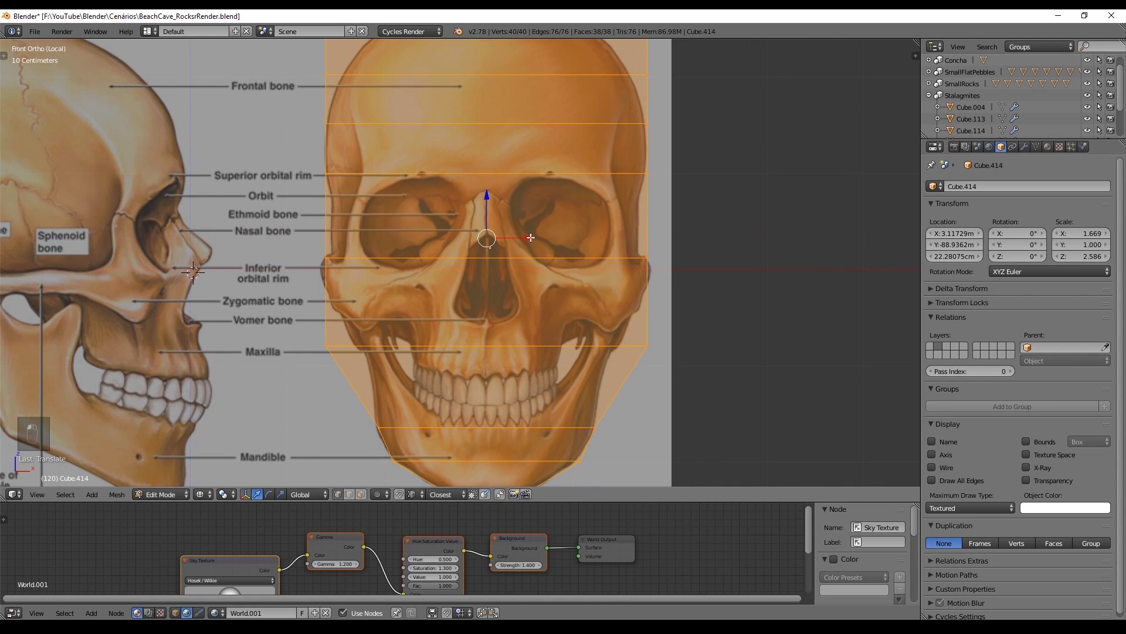
{"action": "scroll", "coordinate": [531, 239], "scroll_direction": "down", "scroll_amount": 3}
{"action": "key", "text": "ctrl+r"}
{"action": "left_click", "coordinate": [540, 220]}
{"action": "right_click", "coordinate": [541, 220]}
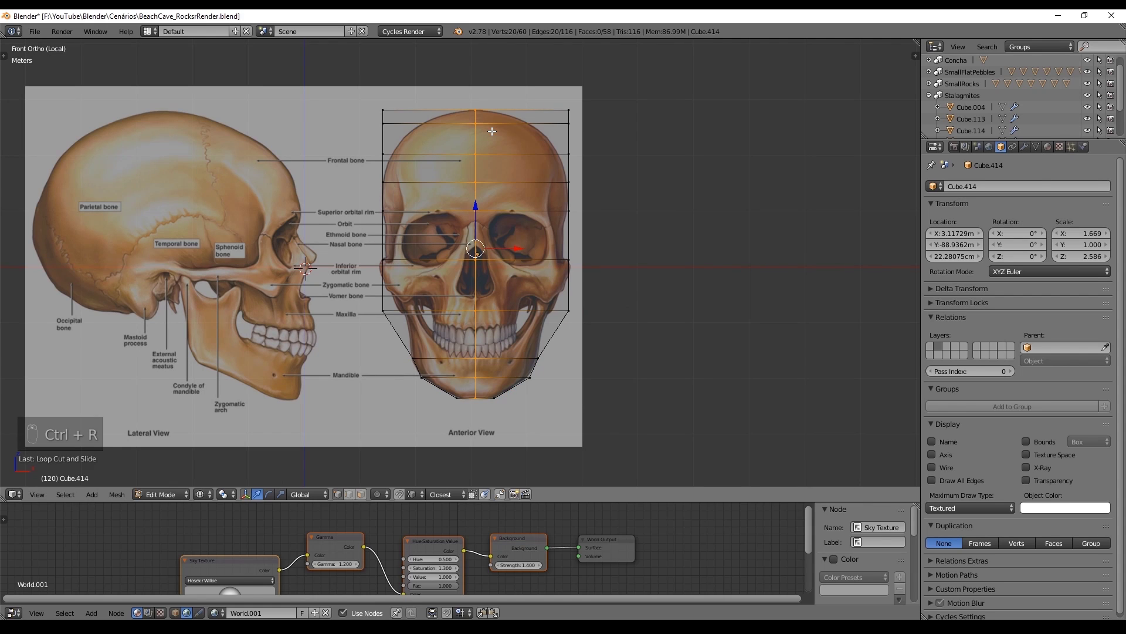
Step: Box-select and delete the right half's vertices, then return to Object Mode
{"action": "key", "text": "a"}
{"action": "key", "text": "b"}
{"action": "left_click_drag", "start_coordinate": [650, 405], "coordinate": [490, 76]}
{"action": "key", "text": "Delete"}
{"action": "left_click", "coordinate": [490, 80]}
{"action": "key", "text": "Tab"}
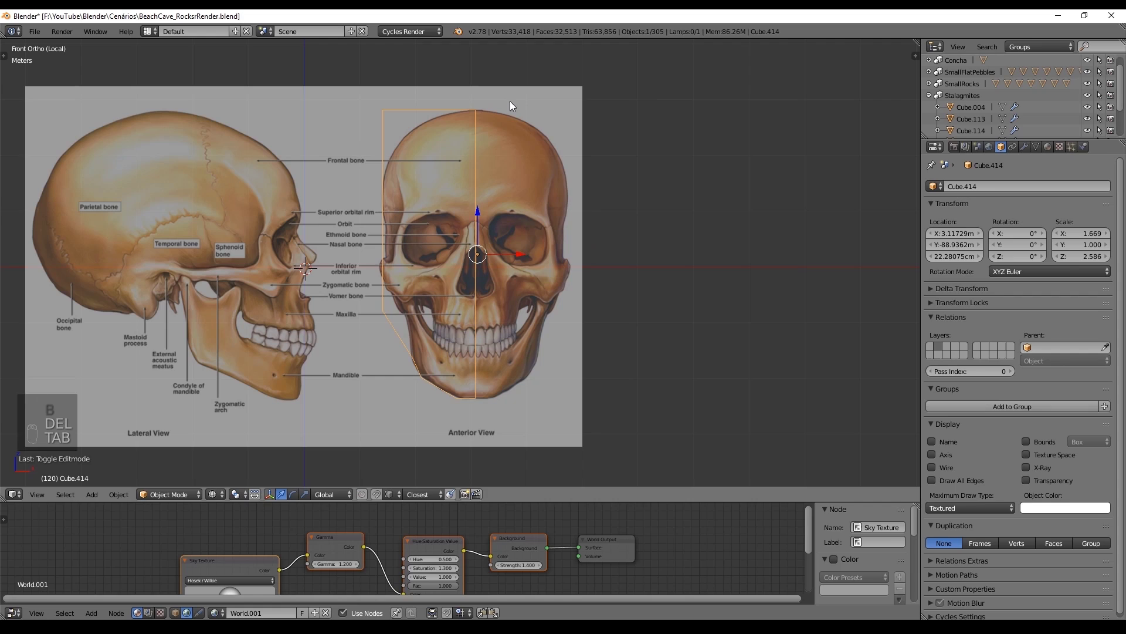
{"action": "left_click", "coordinate": [1050, 147]}
Step: Add a Mirror modifier to the half skull and enter Edit Mode on the mesh
{"action": "left_click", "coordinate": [1027, 146]}
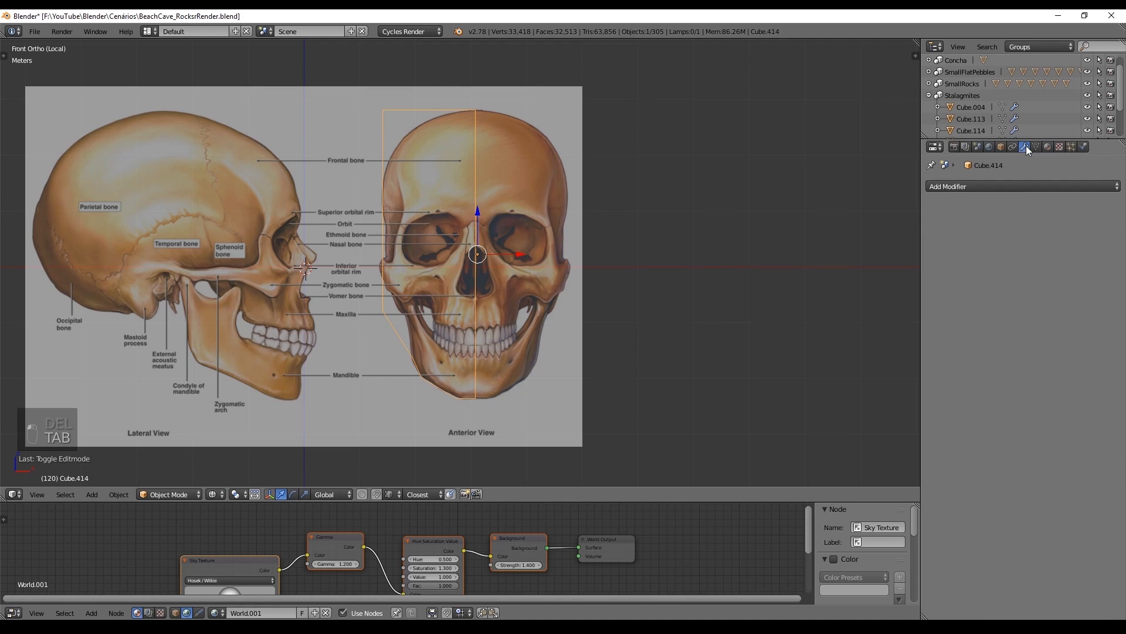
{"action": "left_click", "coordinate": [953, 184]}
{"action": "left_click", "coordinate": [874, 306]}
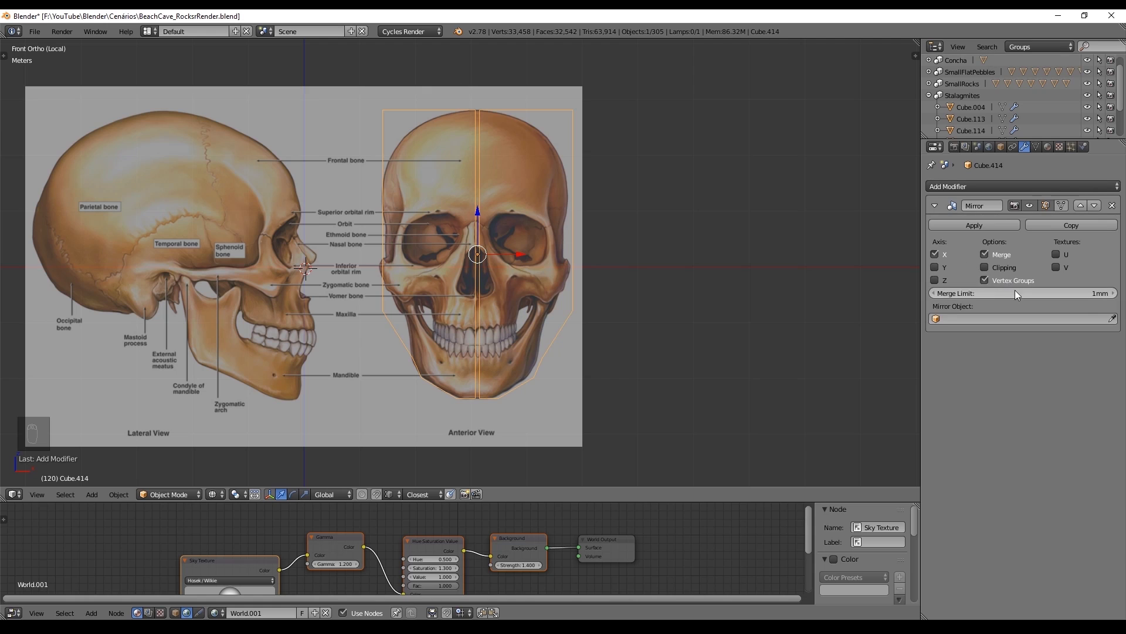
{"action": "key", "text": "Tab"}
{"action": "key", "text": "a"}
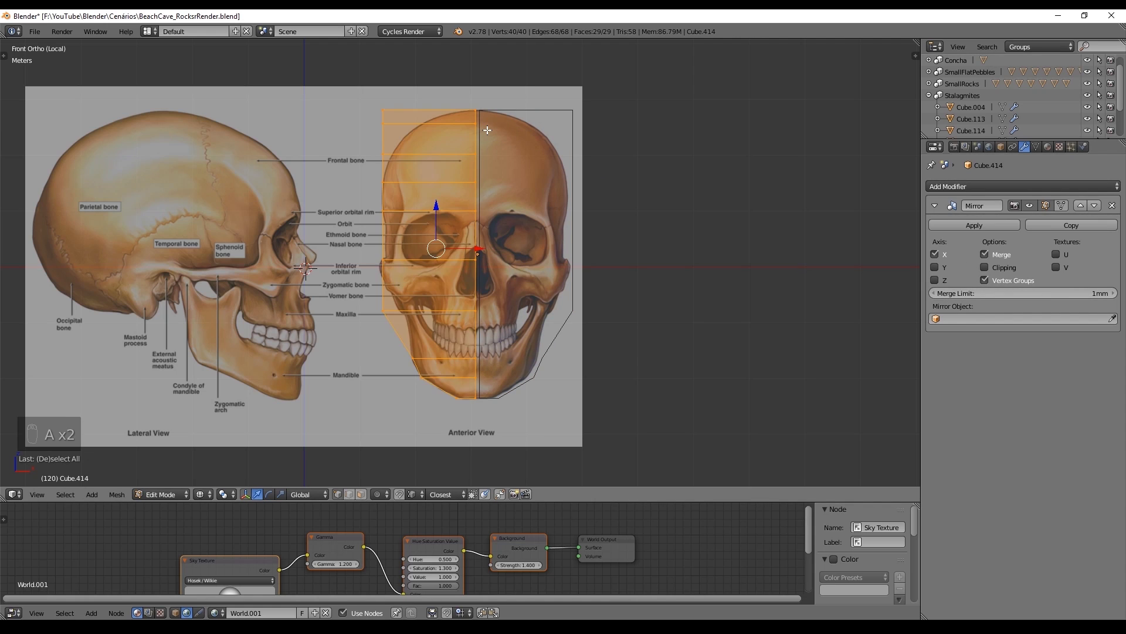
{"action": "key", "text": "a"}
{"action": "key", "text": "a"}
{"action": "key", "text": "a"}
{"action": "key", "text": "a"}
{"action": "scroll", "coordinate": [484, 255], "scroll_direction": "up", "scroll_amount": 2}
{"action": "scroll", "coordinate": [484, 255], "scroll_direction": "up", "scroll_amount": 4}
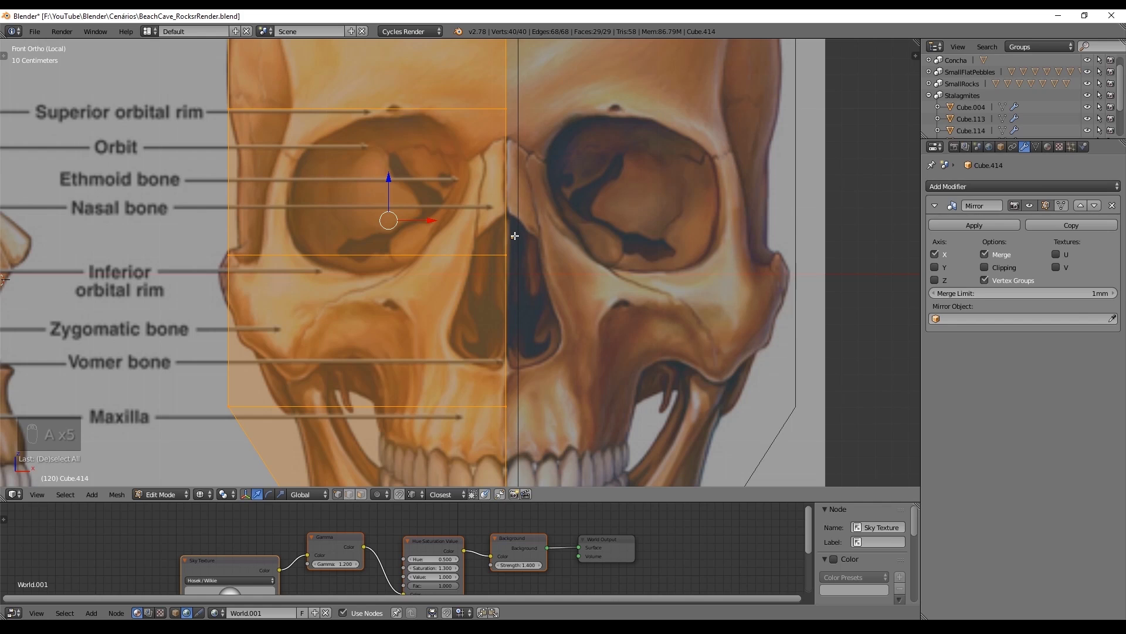
{"action": "scroll", "coordinate": [515, 236], "scroll_direction": "down", "scroll_amount": 4}
Step: Snap the 3D cursor to the box-selected centre column of vertices
{"action": "key", "text": "a"}
{"action": "key", "text": "b"}
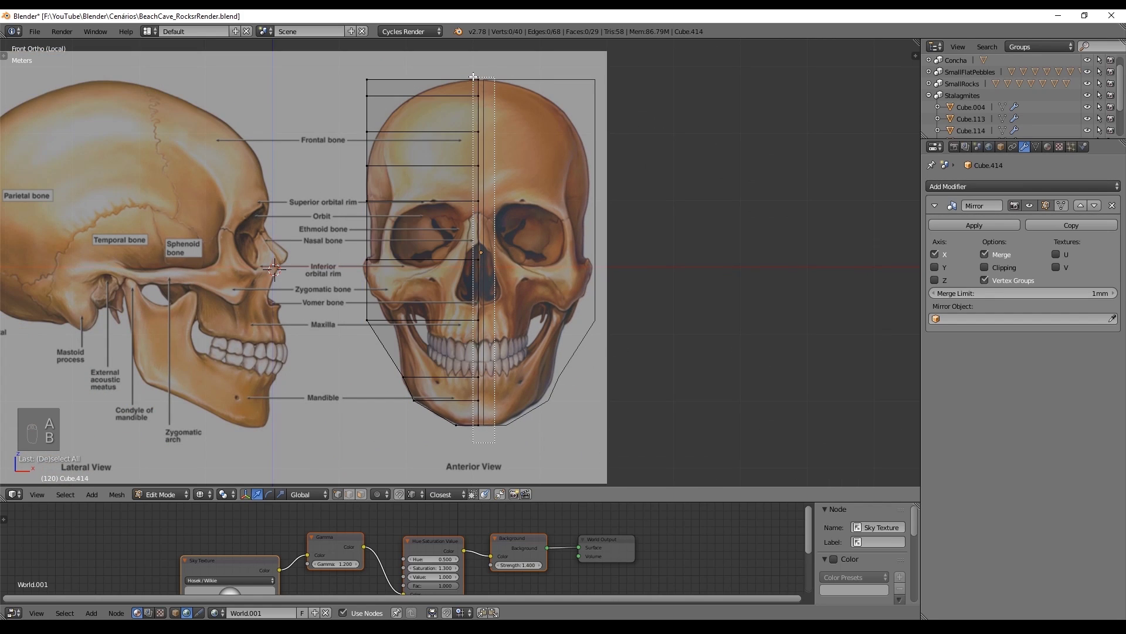
{"action": "left_click_drag", "start_coordinate": [462, 62], "coordinate": [502, 436]}
{"action": "key", "text": "shift+s"}
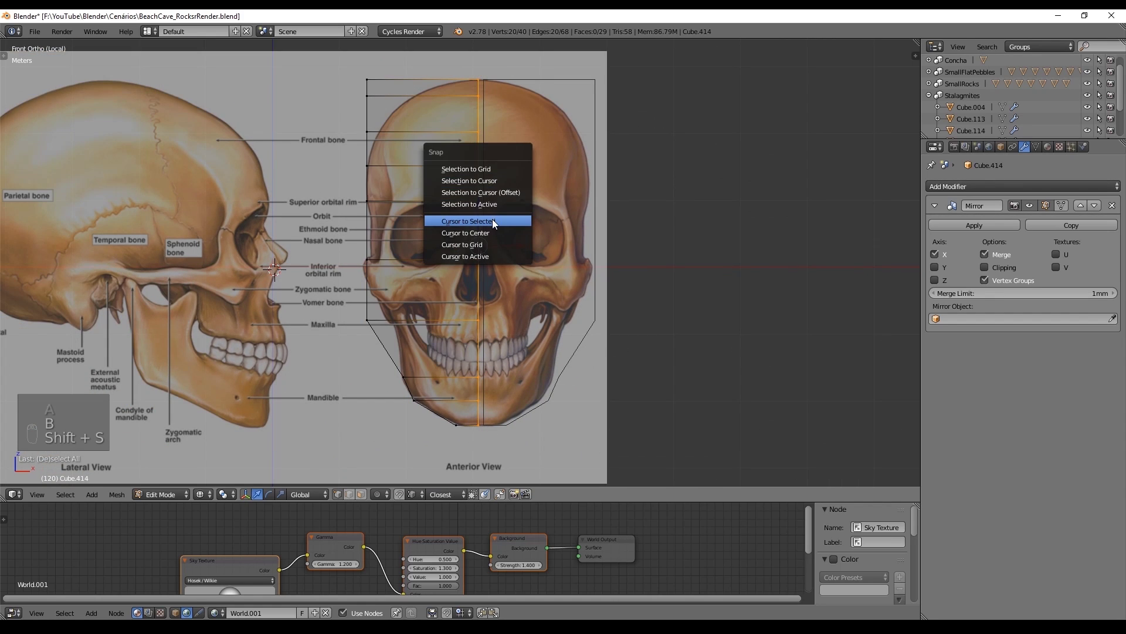
{"action": "left_click", "coordinate": [492, 219]}
Step: Set the object's origin to the 3D cursor, return to front view, and re-enter Edit Mode
{"action": "key", "text": "Tab"}
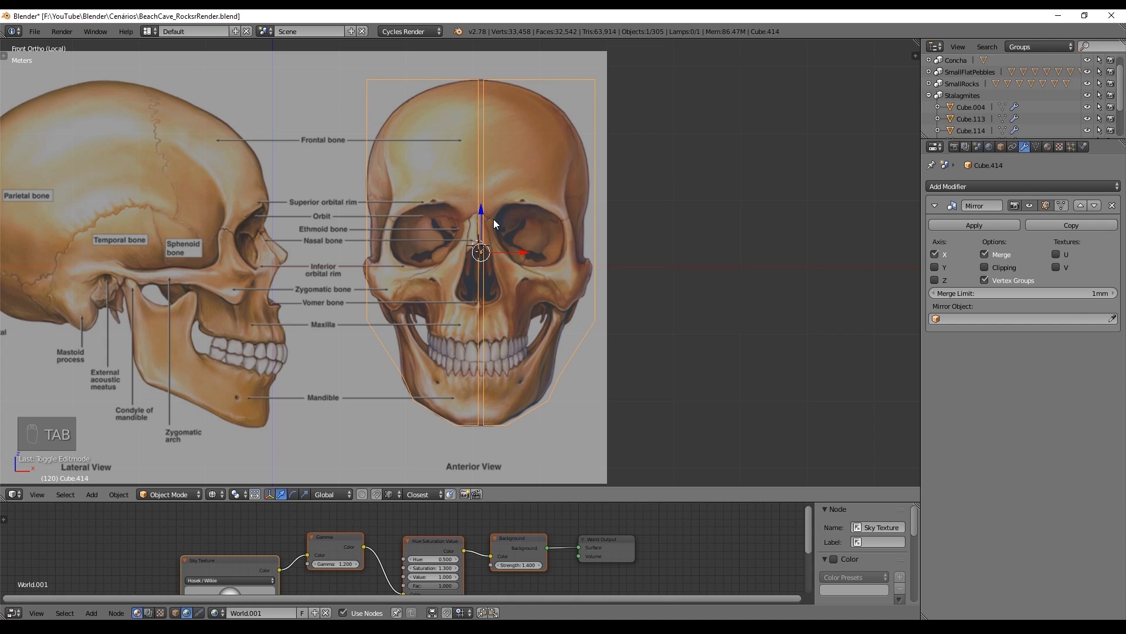
{"action": "key", "text": "ctrl+alt+shift+c"}
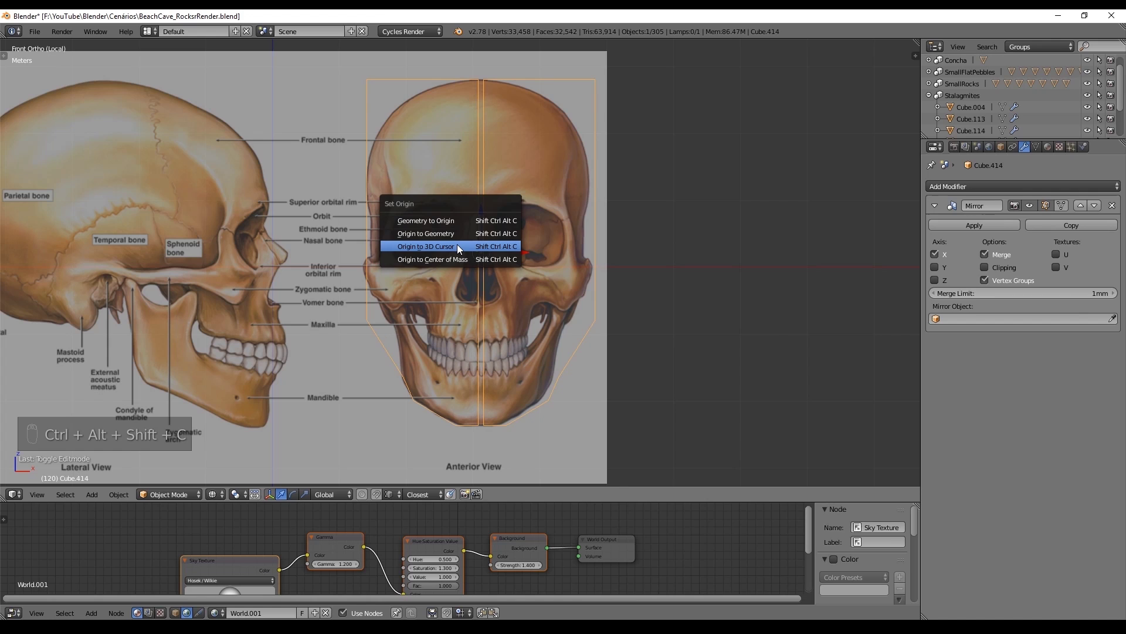
{"action": "left_click", "coordinate": [456, 244]}
{"action": "scroll", "coordinate": [475, 221], "scroll_direction": "up", "scroll_amount": 4}
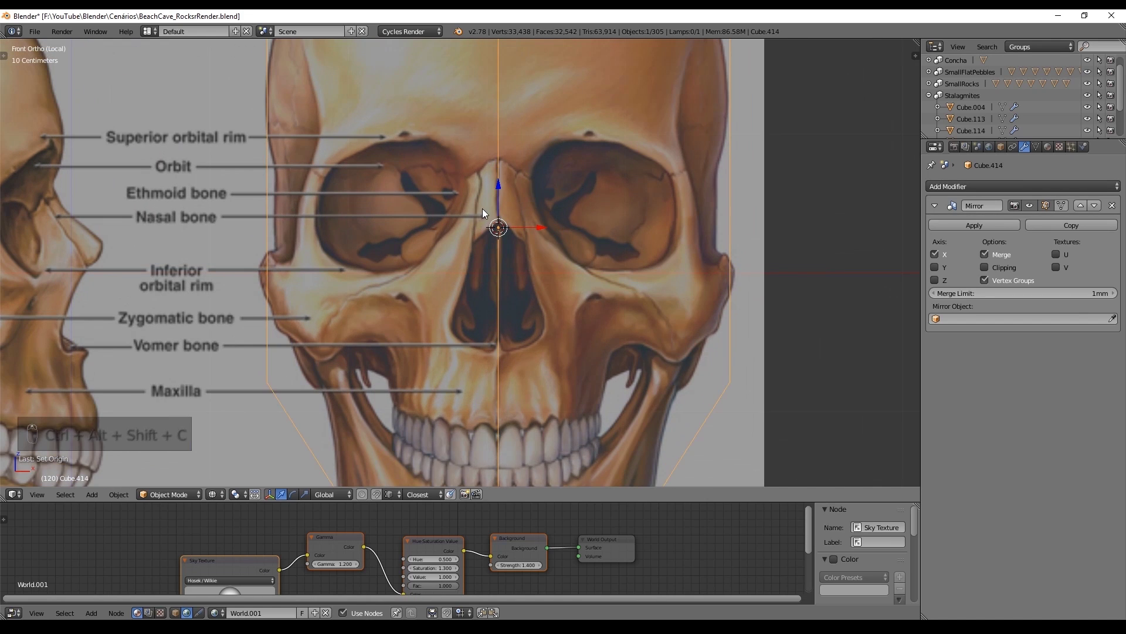
{"action": "scroll", "coordinate": [485, 177], "scroll_direction": "down", "scroll_amount": 4}
{"action": "scroll", "coordinate": [482, 109], "scroll_direction": "up", "scroll_amount": 1}
{"action": "middle_click_drag", "start_coordinate": [481, 104], "coordinate": [480, 129]}
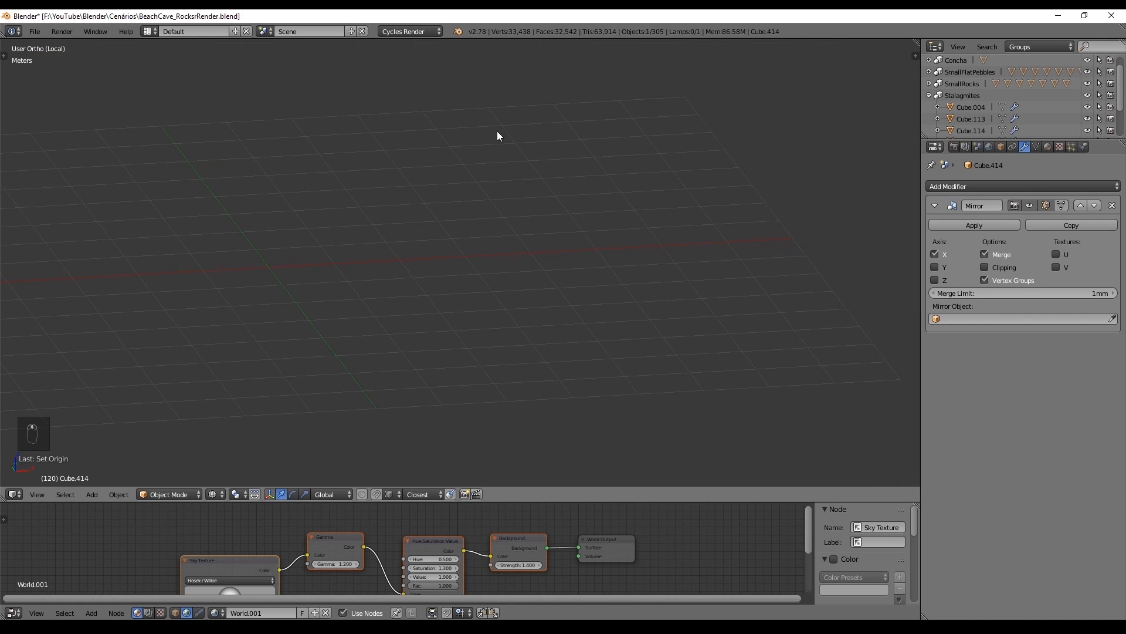
{"action": "key", "text": "KP_1"}
{"action": "scroll", "coordinate": [506, 141], "scroll_direction": "up", "scroll_amount": 3}
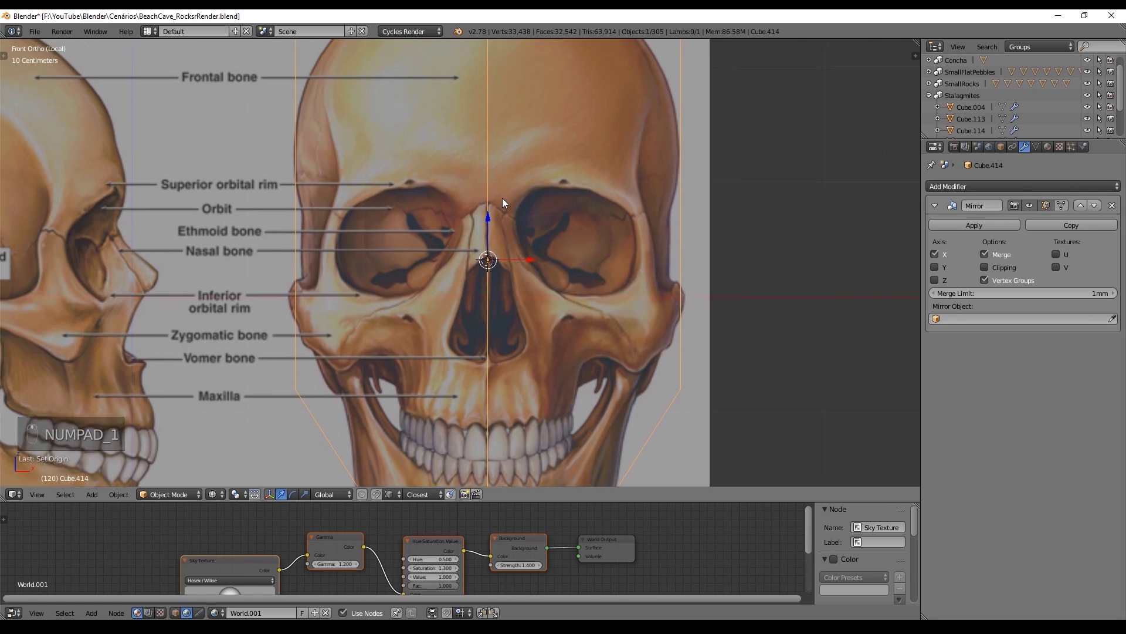
{"action": "scroll", "coordinate": [504, 203], "scroll_direction": "down", "scroll_amount": 3}
{"action": "key", "text": "Tab"}
{"action": "scroll", "coordinate": [476, 326], "scroll_direction": "up", "scroll_amount": 1}
{"action": "scroll", "coordinate": [476, 325], "scroll_direction": "up", "scroll_amount": 1}
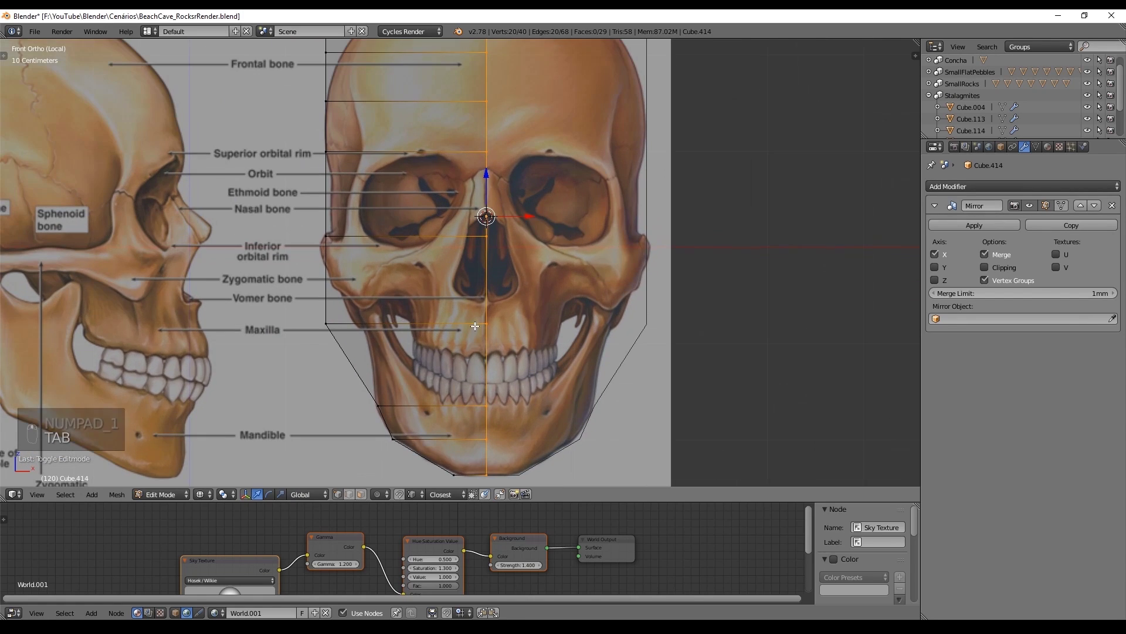
{"action": "key", "text": "a"}
{"action": "key", "text": "a"}
{"action": "key", "text": "b"}
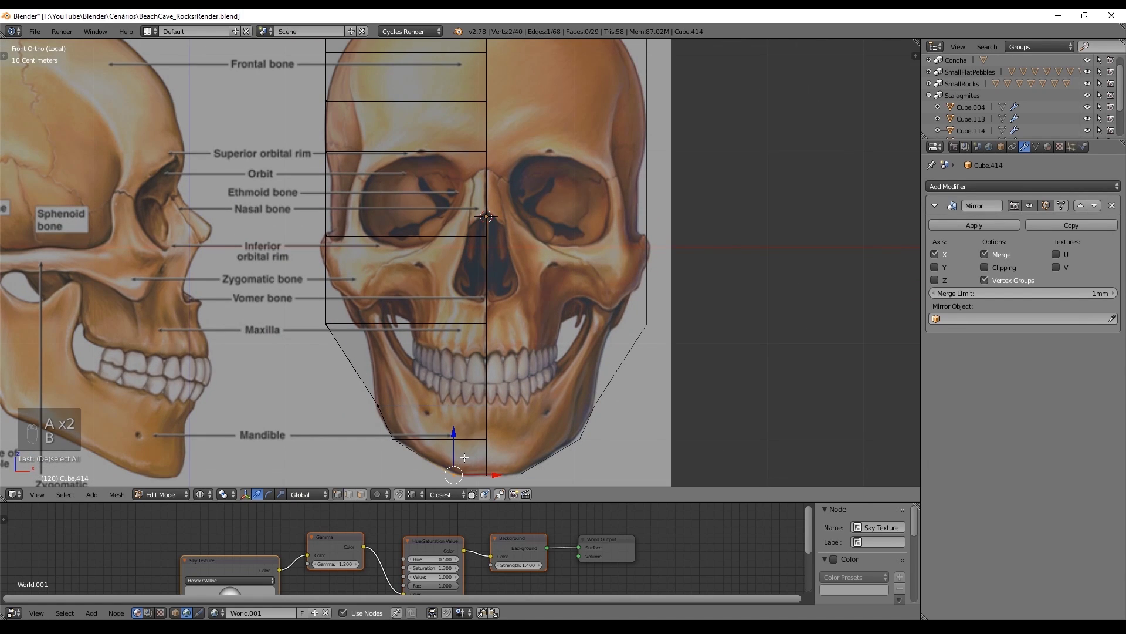
Step: Extrude the bottom jaw vertices and place them to follow the lower face
{"action": "key", "text": "a"}
{"action": "middle_click_drag", "start_coordinate": [446, 400], "coordinate": [455, 368], "text": "shift"}
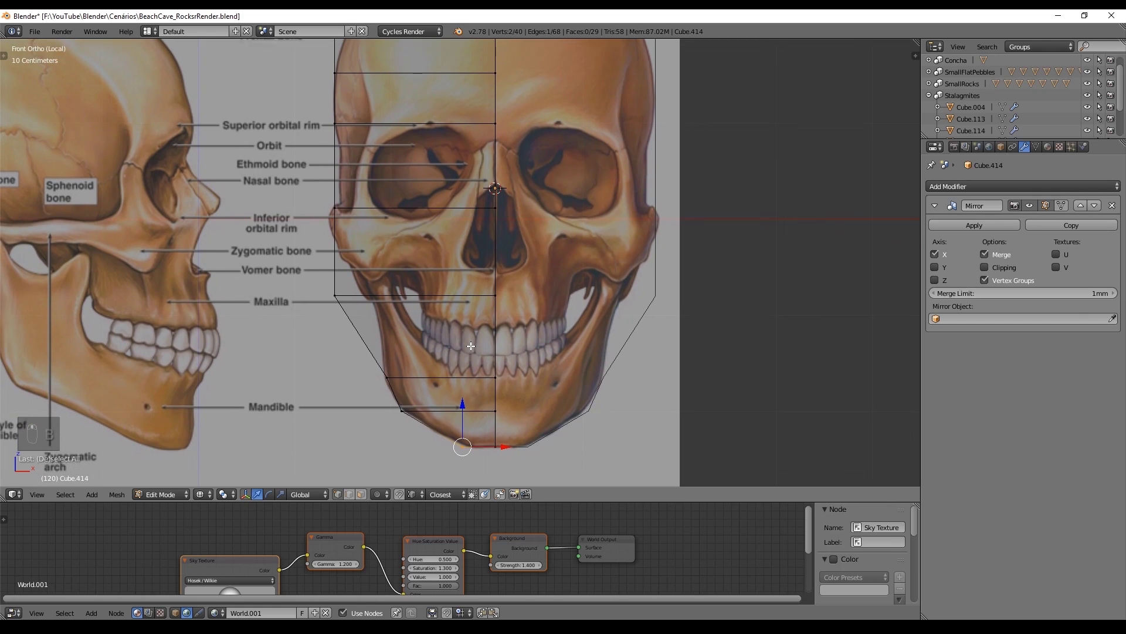
{"action": "key", "text": "b"}
{"action": "left_click_drag", "start_coordinate": [381, 311], "coordinate": [310, 273]}
{"action": "left_click", "coordinate": [379, 298], "text": "ctrl"}
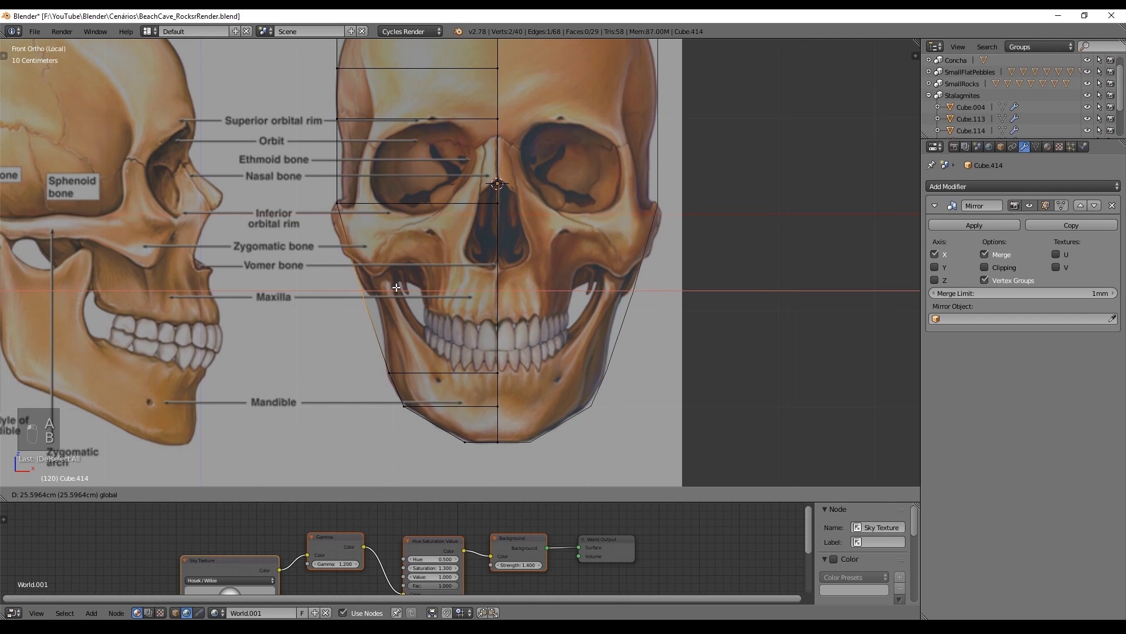
{"action": "key", "text": "a"}
{"action": "key", "text": "b"}
Step: Add two horizontal edge loops across the upper skull
{"action": "right_click", "coordinate": [379, 298]}
{"action": "key", "text": "ctrl+r"}
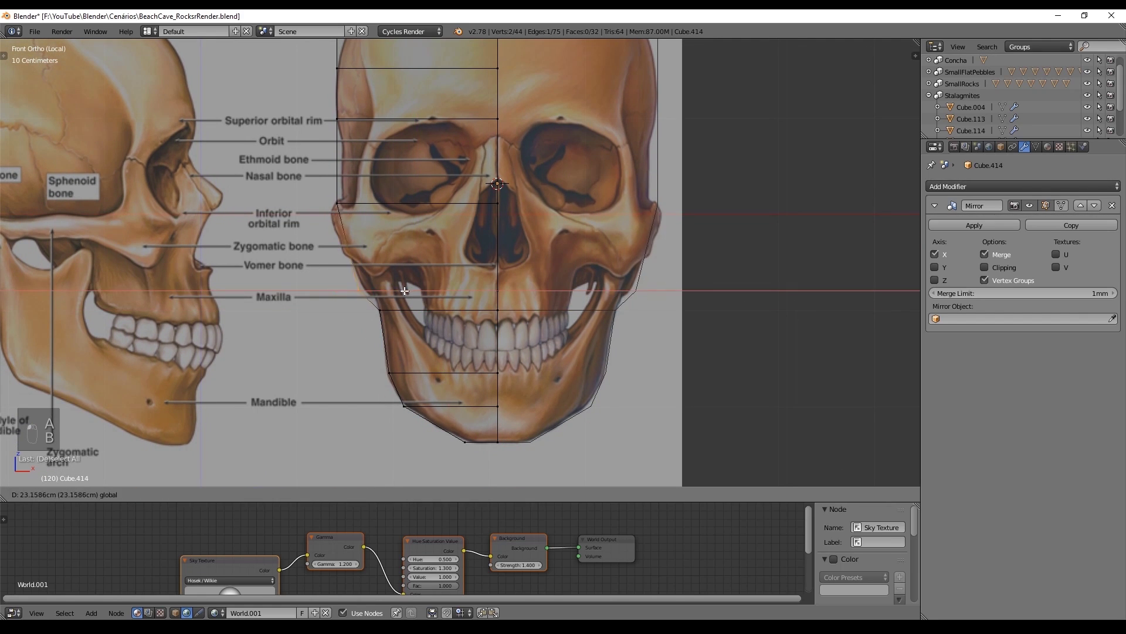
{"action": "middle_click_drag", "start_coordinate": [352, 264], "coordinate": [346, 287], "text": "shift"}
{"action": "left_click", "coordinate": [319, 222]}
{"action": "key", "text": "ctrl+r"}
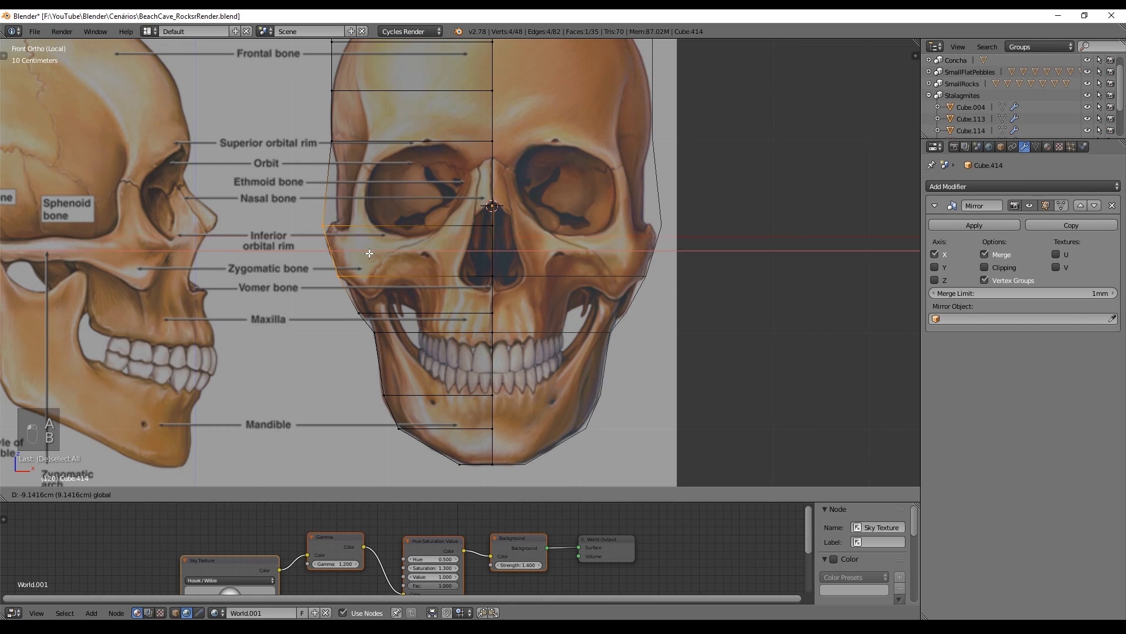
{"action": "middle_click_drag", "start_coordinate": [319, 222], "coordinate": [314, 257], "text": "shift"}
{"action": "left_click", "coordinate": [344, 245]}
Step: Move a side loop vertex onto the skull outline and select the top loop vertices at the crown
{"action": "key", "text": "a"}
{"action": "key", "text": "b"}
{"action": "left_click_drag", "start_coordinate": [344, 245], "coordinate": [313, 255]}
{"action": "left_click_drag", "start_coordinate": [349, 243], "coordinate": [493, 254]}
{"action": "middle_click_drag", "start_coordinate": [370, 176], "coordinate": [339, 268], "text": "shift"}
{"action": "key", "text": "a"}
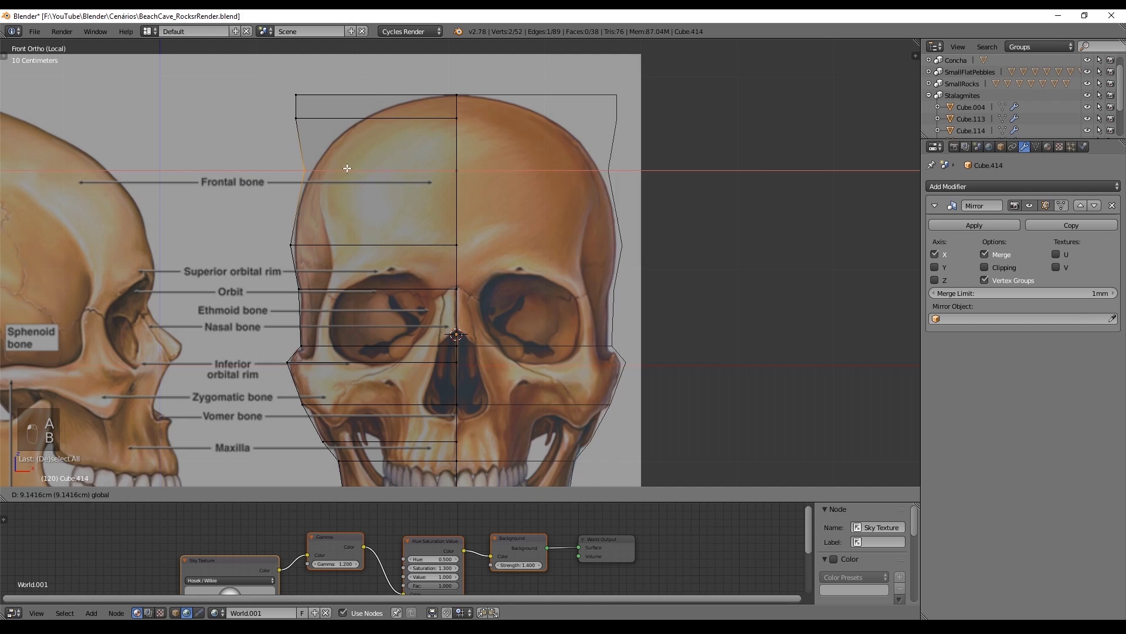
{"action": "key", "text": "b"}
{"action": "mouse_move", "coordinate": [264, 117]}
{"action": "left_mouse_down"}
{"action": "mouse_move", "coordinate": [462, 89]}
{"action": "mouse_move", "coordinate": [414, 92]}
{"action": "left_mouse_up"}
{"action": "key", "text": "KP_Decimal"}
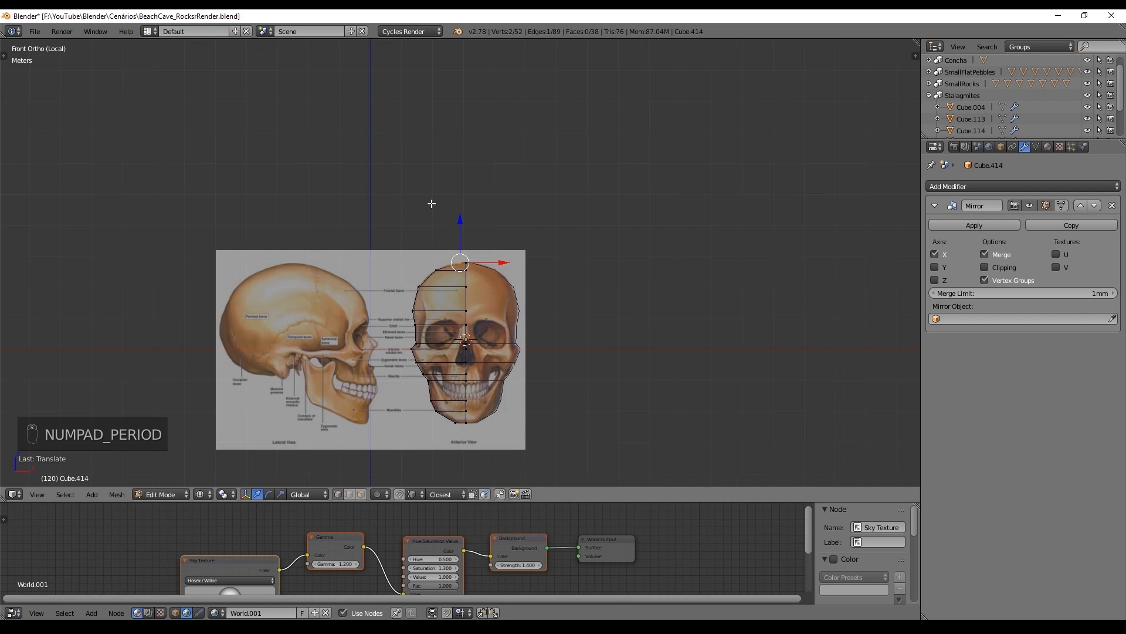
Step: In Object Mode, move the skull mesh over the lateral skull reference in side view
{"action": "key", "text": "KP_5"}
{"action": "key", "text": "KP_5"}
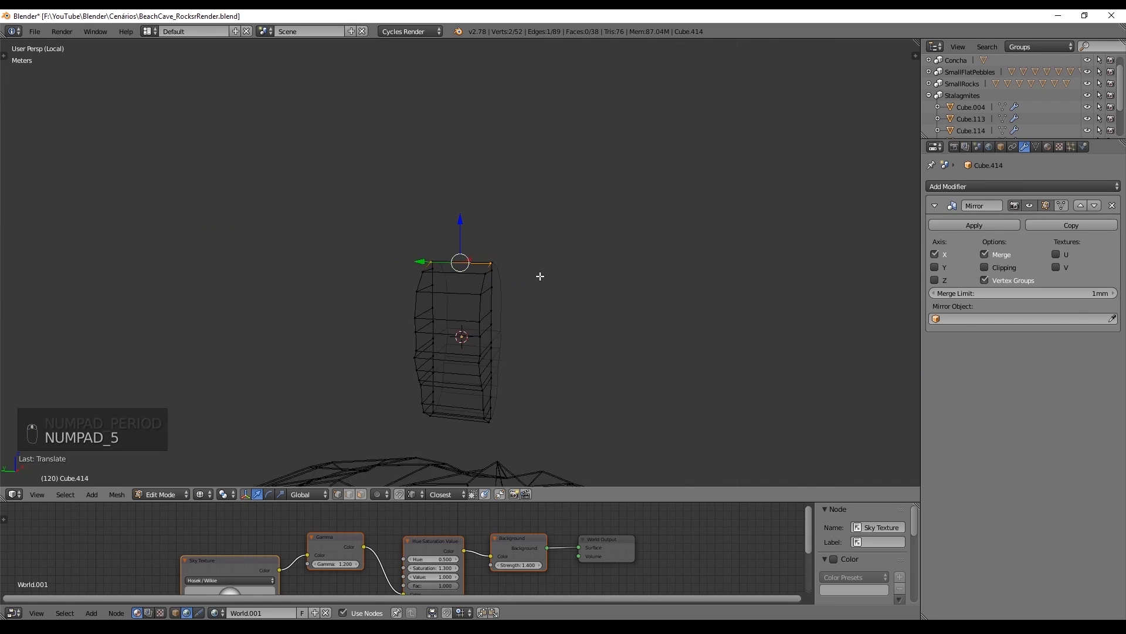
{"action": "key", "text": "Tab"}
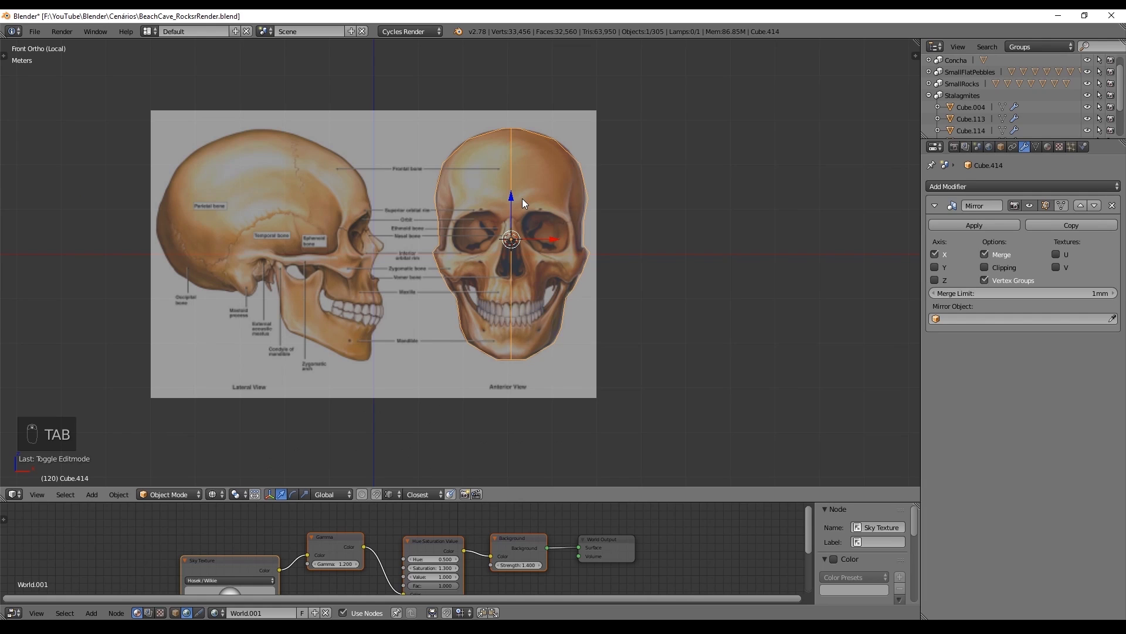
{"action": "key", "text": "ctrl+KP_3"}
{"action": "scroll", "coordinate": [514, 205], "scroll_direction": "down", "scroll_amount": 3}
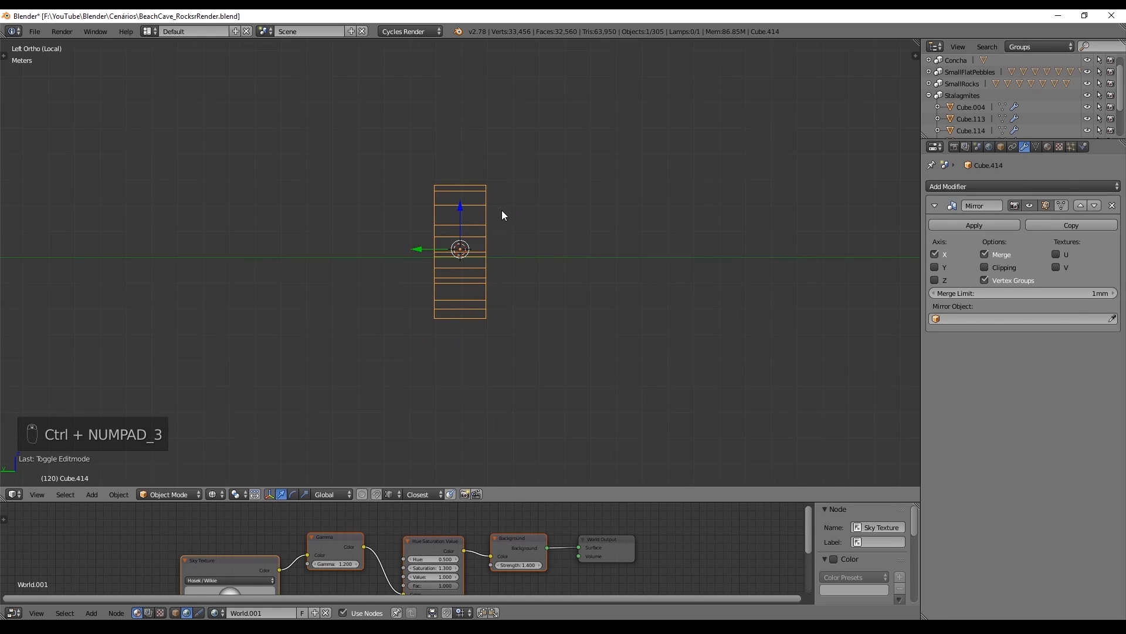
{"action": "scroll", "coordinate": [497, 224], "scroll_direction": "down", "scroll_amount": 8}
{"action": "middle_click_drag", "start_coordinate": [473, 236], "coordinate": [522, 249], "text": "shift"}
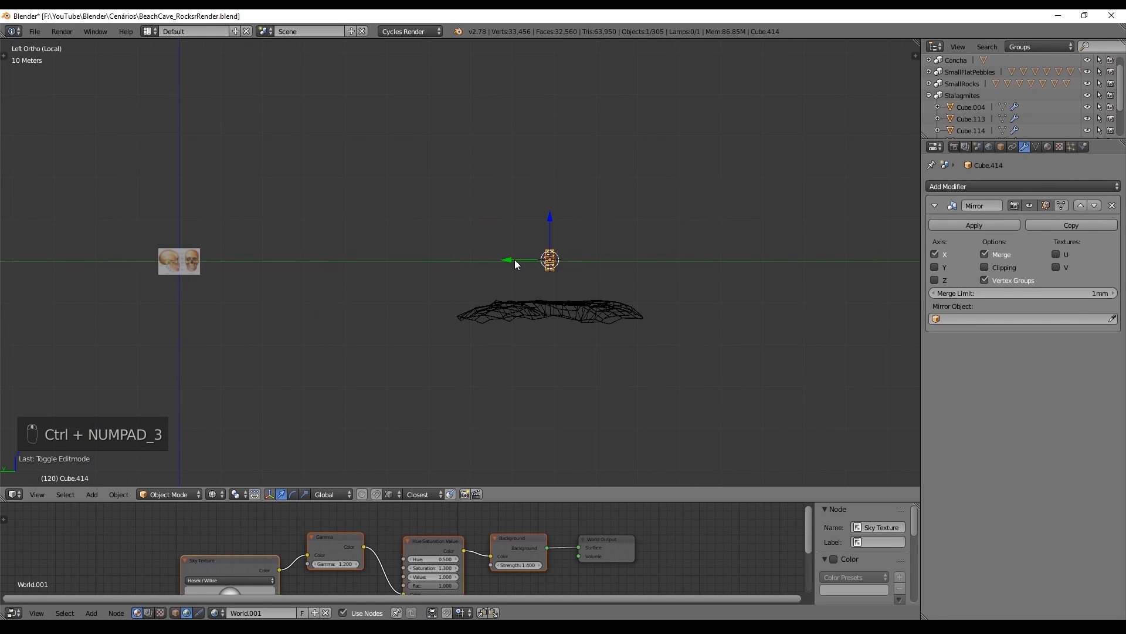
{"action": "key", "text": "g"}
{"action": "left_click", "coordinate": [140, 255]}
{"action": "scroll", "coordinate": [245, 211], "scroll_direction": "up", "scroll_amount": 10}
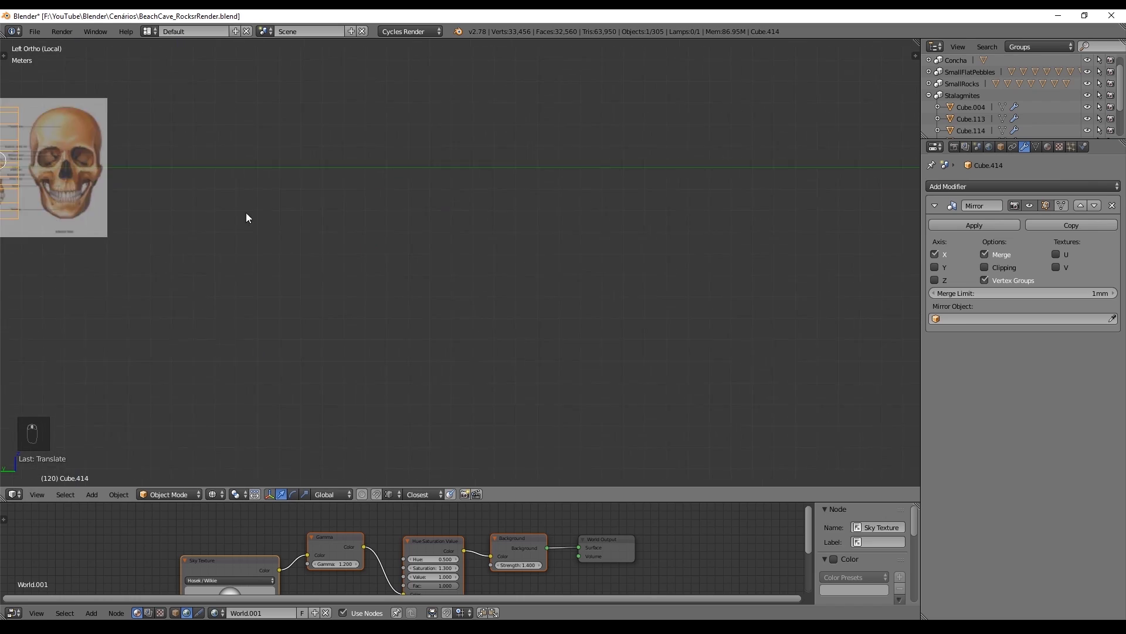
{"action": "scroll", "coordinate": [413, 253], "scroll_direction": "up", "scroll_amount": 6}
{"action": "scroll", "coordinate": [388, 250], "scroll_direction": "up", "scroll_amount": 4}
{"action": "key", "text": "g"}
{"action": "left_click", "coordinate": [482, 258]}
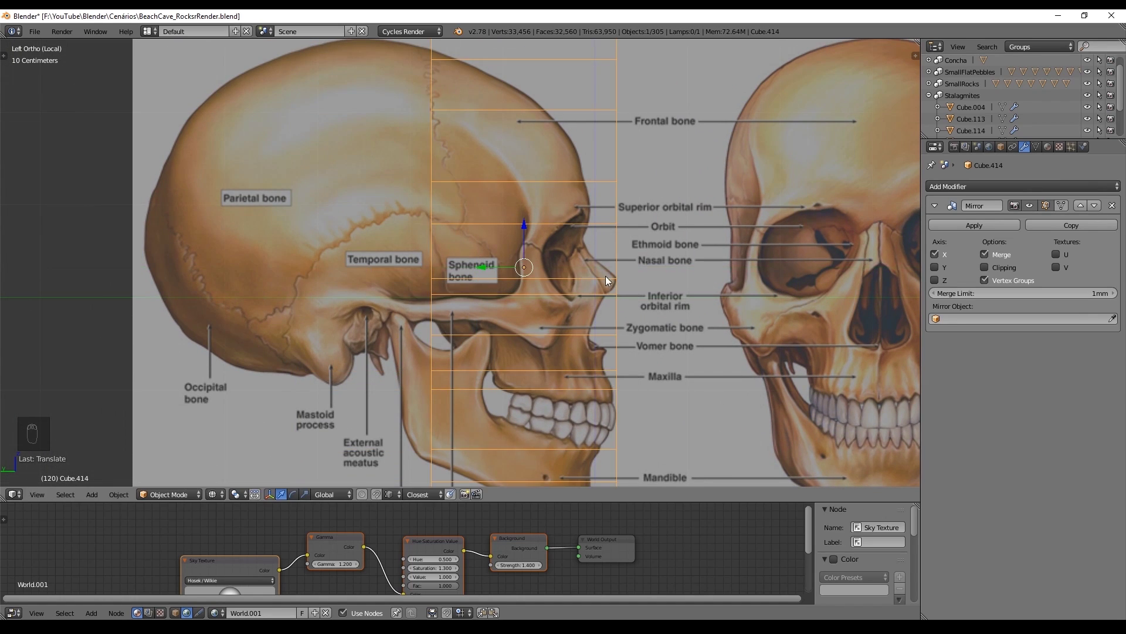
{"action": "scroll", "coordinate": [474, 282], "scroll_direction": "down", "scroll_amount": 8}
Step: Stretch the top four vertices front-to-back to match the cranium length
{"action": "key", "text": "Tab"}
{"action": "key", "text": "a"}
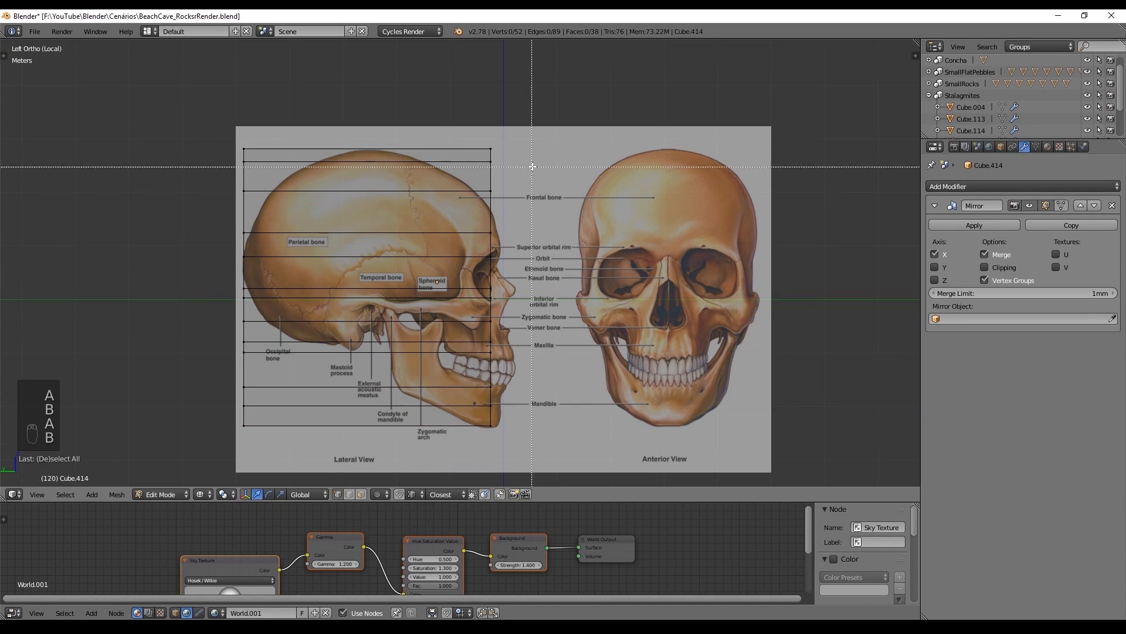
{"action": "key", "text": "b"}
{"action": "left_click_drag", "start_coordinate": [238, 132], "coordinate": [528, 197]}
{"action": "key", "text": "s"}
{"action": "key", "text": "y"}
{"action": "left_click", "coordinate": [359, 137]}
{"action": "middle_click_drag", "start_coordinate": [252, 186], "coordinate": [335, 168], "text": "shift"}
Step: Move the back and lower-back vertices along Y onto the skull outline
{"action": "key", "text": "a"}
{"action": "key", "text": "a"}
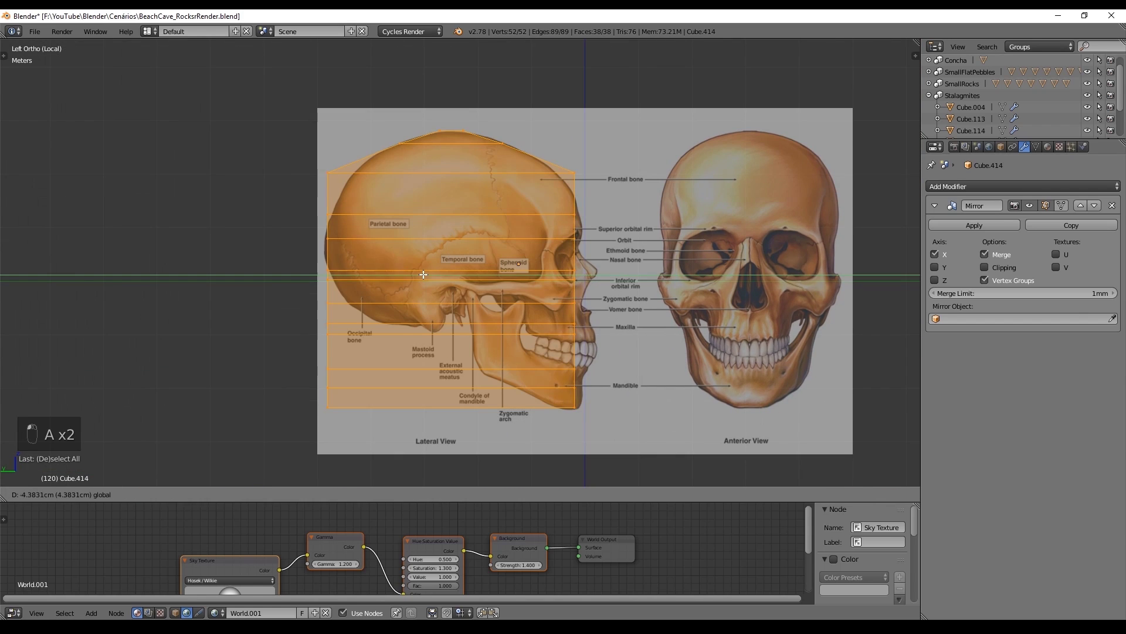
{"action": "key", "text": "b"}
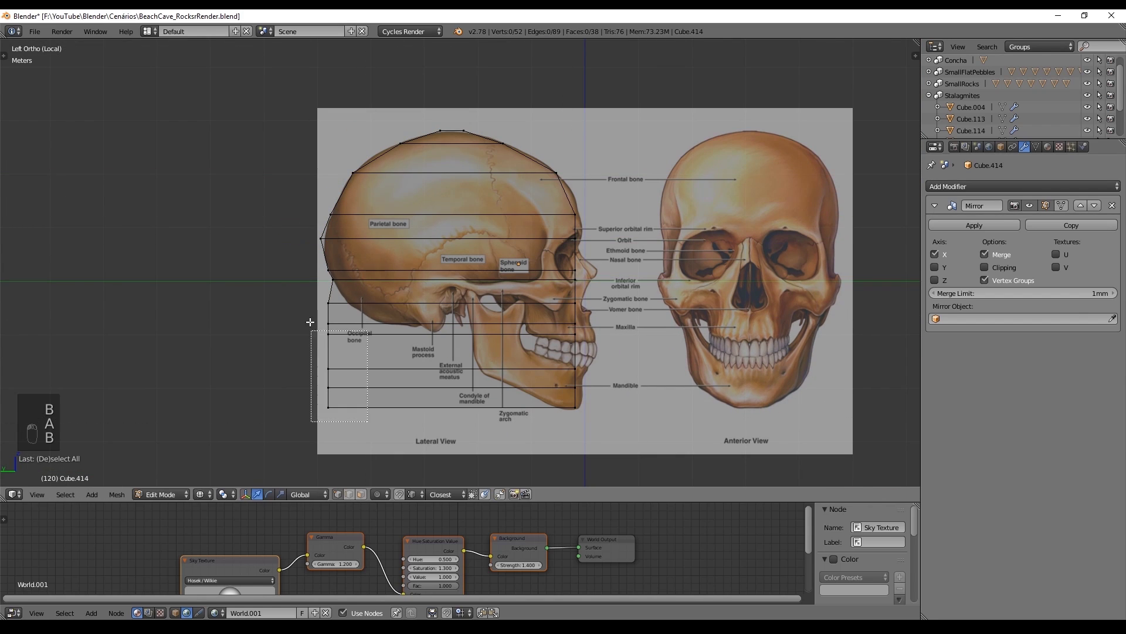
{"action": "left_click", "coordinate": [345, 355]}
{"action": "key", "text": "b"}
{"action": "scroll", "coordinate": [591, 400], "scroll_direction": "up", "scroll_amount": 4}
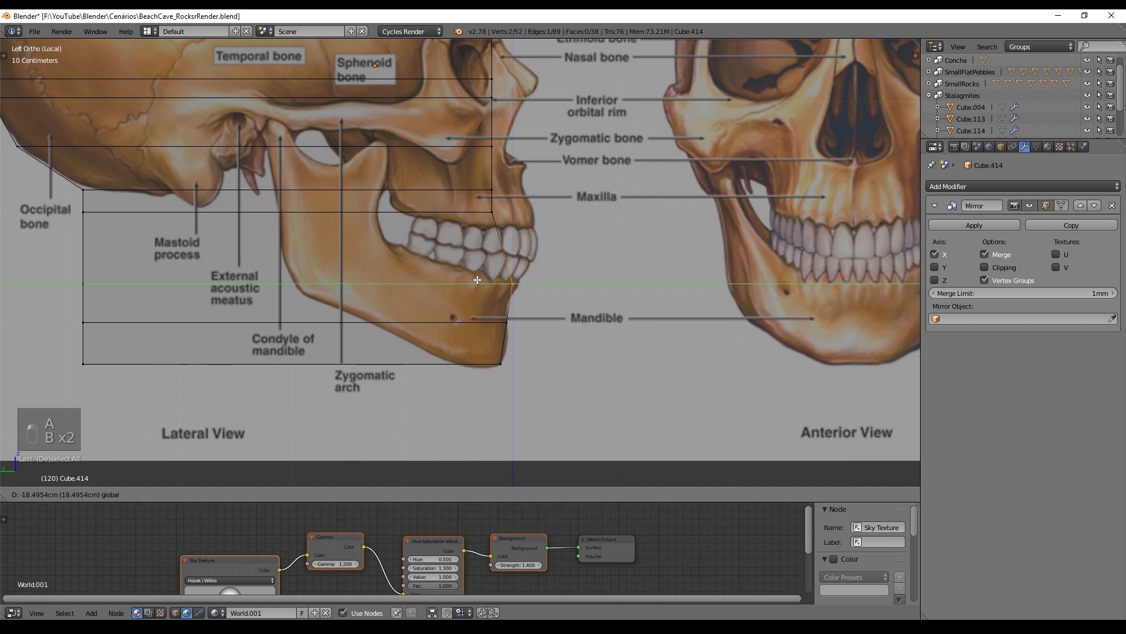
{"action": "middle_click_drag", "start_coordinate": [474, 264], "coordinate": [468, 297], "text": "shift"}
{"action": "right_click", "coordinate": [467, 225]}
{"action": "key", "text": "g"}
{"action": "key", "text": "y"}
{"action": "left_click", "coordinate": [473, 222]}
Step: Select a vertex near the brow and recentre the side view on the face
{"action": "middle_click_drag", "start_coordinate": [474, 223], "coordinate": [469, 396], "text": "shift"}
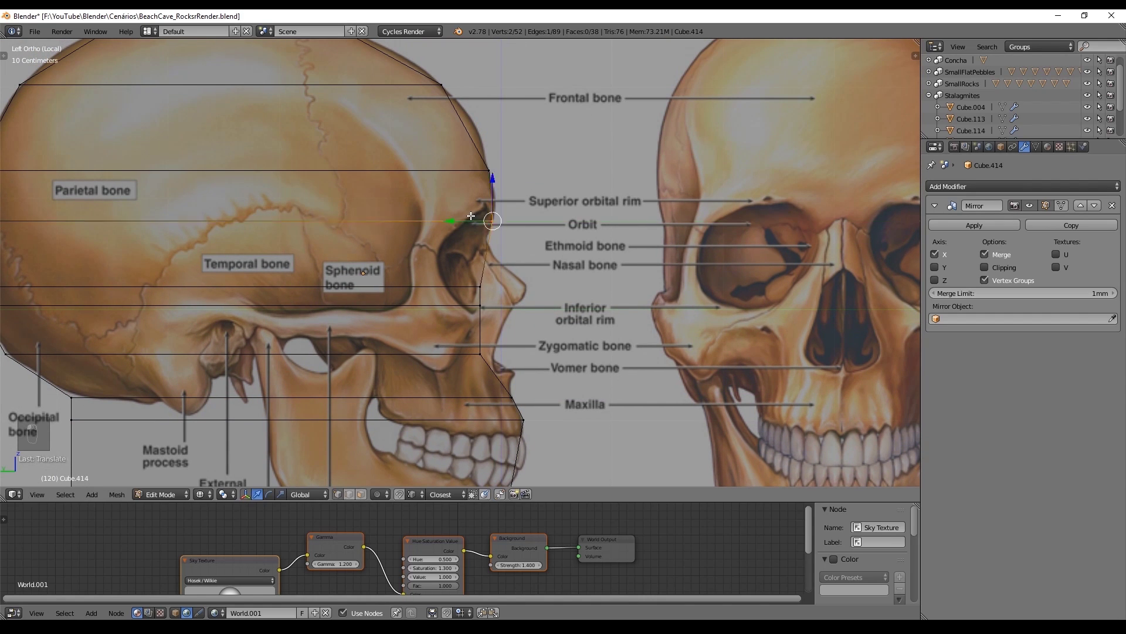
{"action": "right_click", "coordinate": [497, 354]}
{"action": "key", "text": "ctrl+KP_3"}
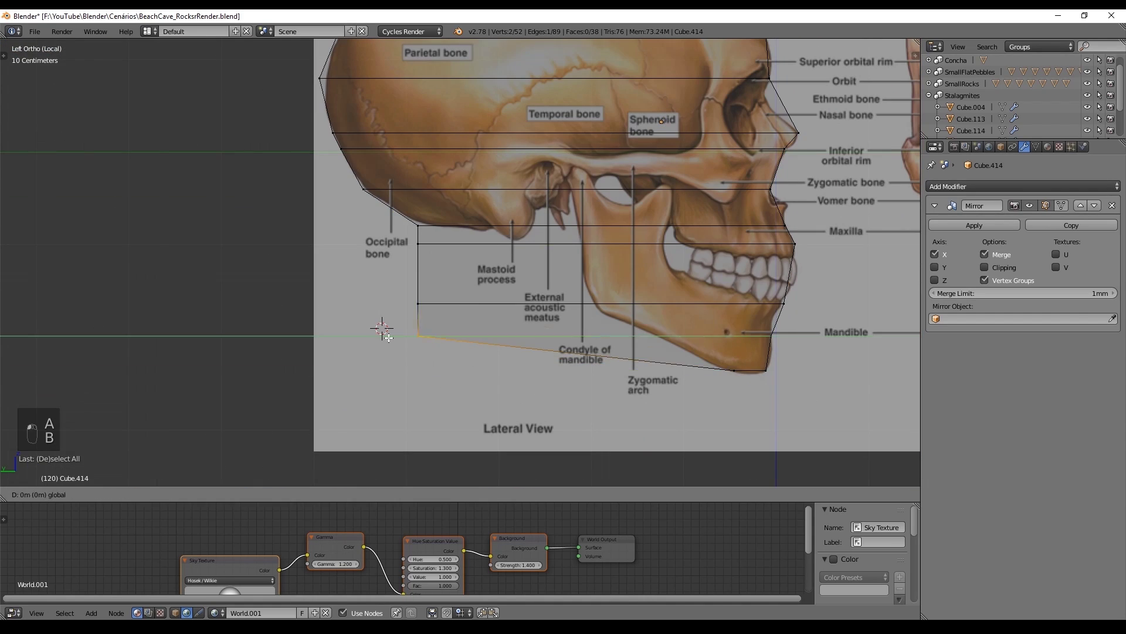
{"action": "middle_click_drag", "start_coordinate": [561, 219], "coordinate": [471, 302], "text": "shift"}
{"action": "scroll", "coordinate": [484, 279], "scroll_direction": "down", "scroll_amount": 3}
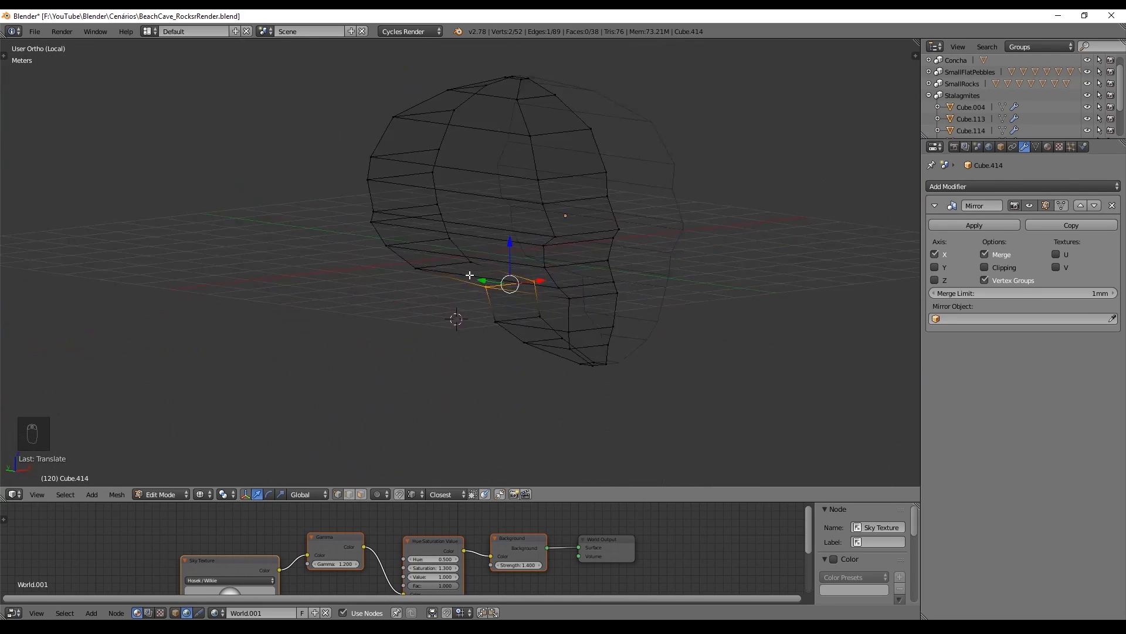
Step: Cut vertical edge loops across the cranium and near the face
{"action": "key", "text": "ctrl+KP_3"}
{"action": "key", "text": "ctrl+r"}
{"action": "left_click", "coordinate": [407, 219]}
{"action": "key", "text": "ctrl+r"}
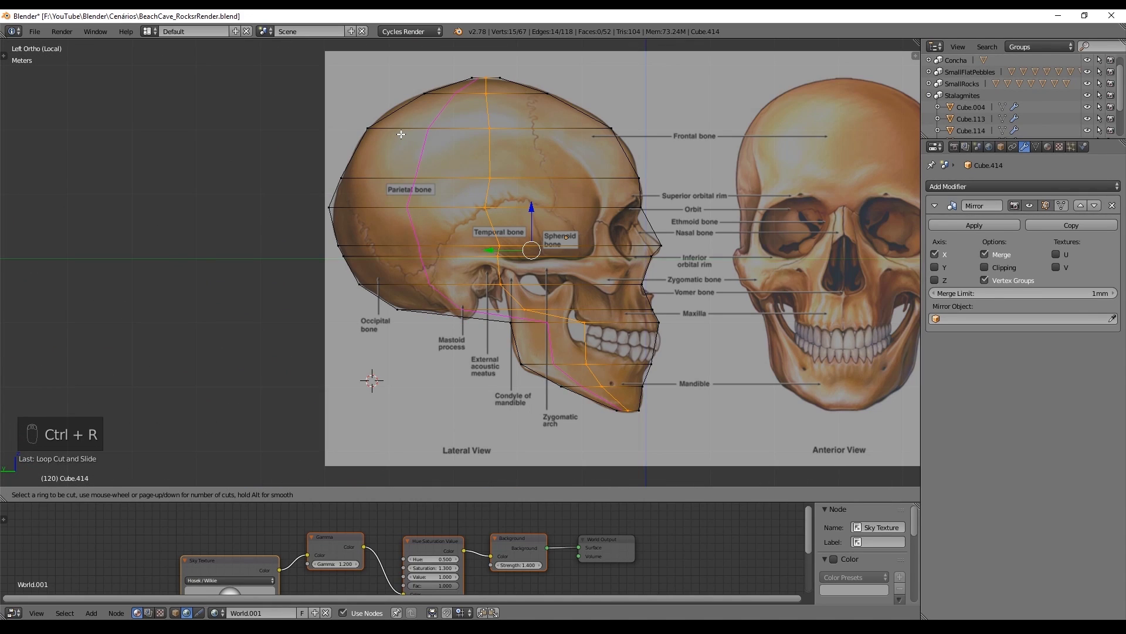
{"action": "left_click", "coordinate": [401, 134]}
{"action": "right_click", "coordinate": [400, 134]}
{"action": "key", "text": "ctrl+r"}
{"action": "left_click", "coordinate": [589, 150]}
Step: Select the vertex at the front of the crown, then undo the unwanted changes
{"action": "right_click", "coordinate": [588, 150]}
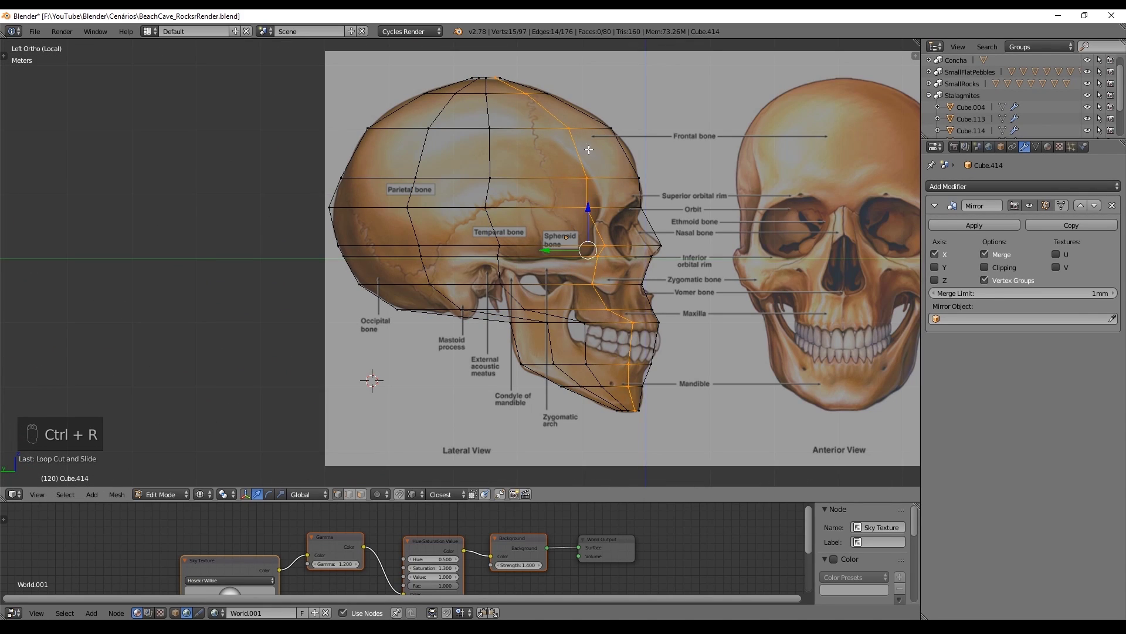
{"action": "key", "text": "Escape"}
{"action": "key", "text": "a"}
{"action": "key", "text": "b"}
{"action": "key", "text": "a"}
{"action": "key", "text": "b"}
{"action": "left_click_drag", "start_coordinate": [599, 114], "coordinate": [532, 139]}
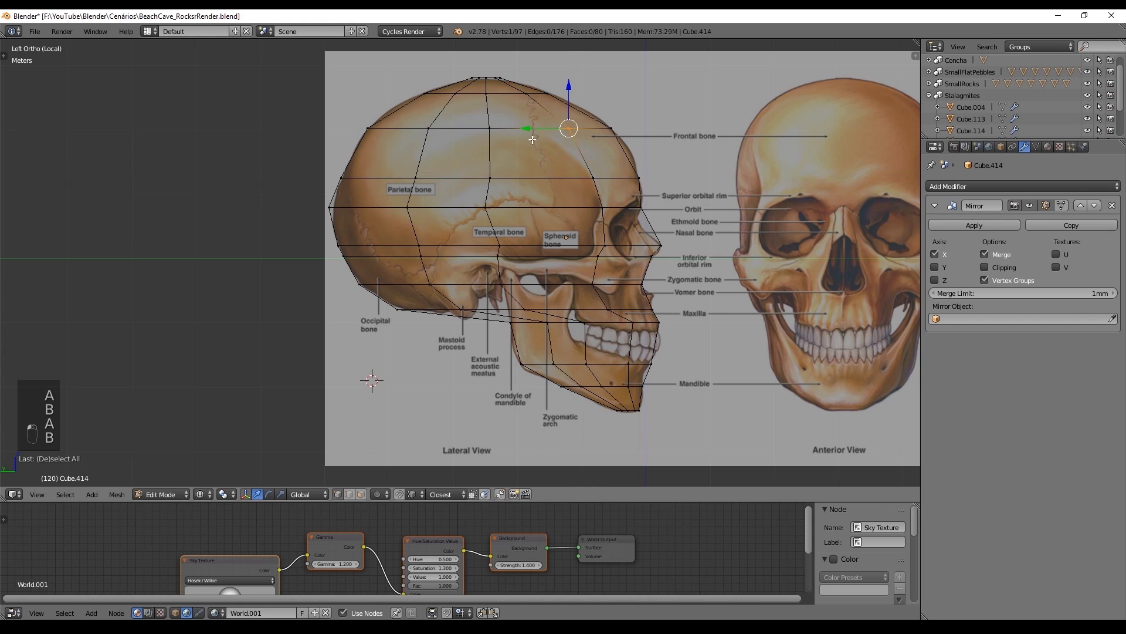
{"action": "key", "text": "t"}
{"action": "middle_click_drag", "start_coordinate": [533, 139], "coordinate": [503, 221]}
{"action": "key", "text": "ctrl+z"}
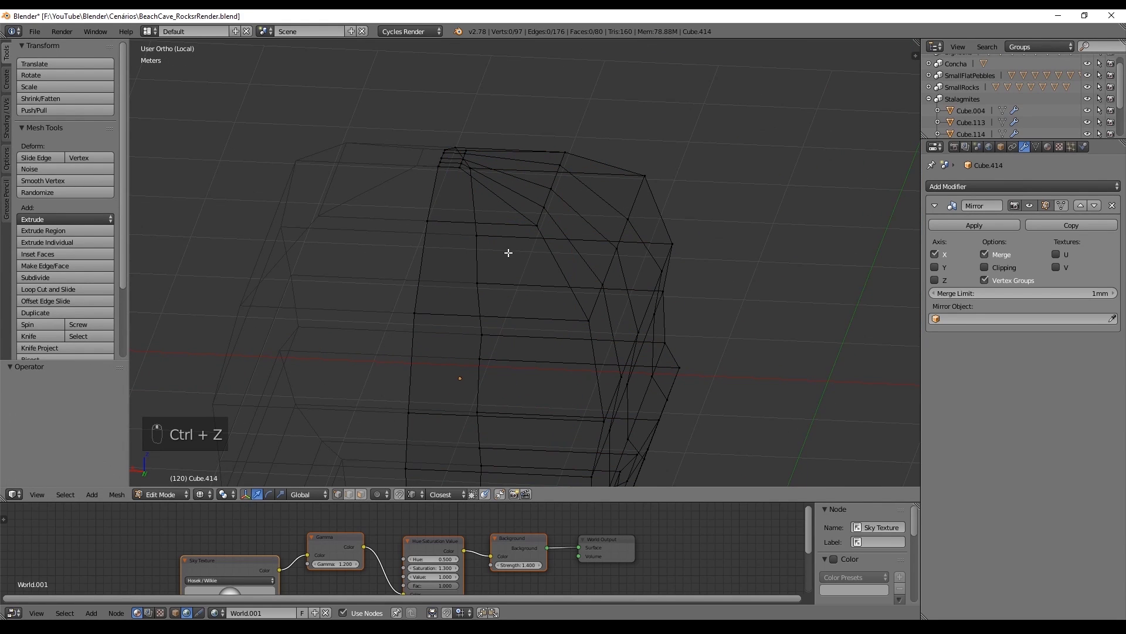
Step: Cut another vertical loop down the mesh, leaving it at its midpoint
{"action": "key", "text": "ctrl+r"}
{"action": "left_click", "coordinate": [447, 221]}
{"action": "right_click", "coordinate": [448, 221]}
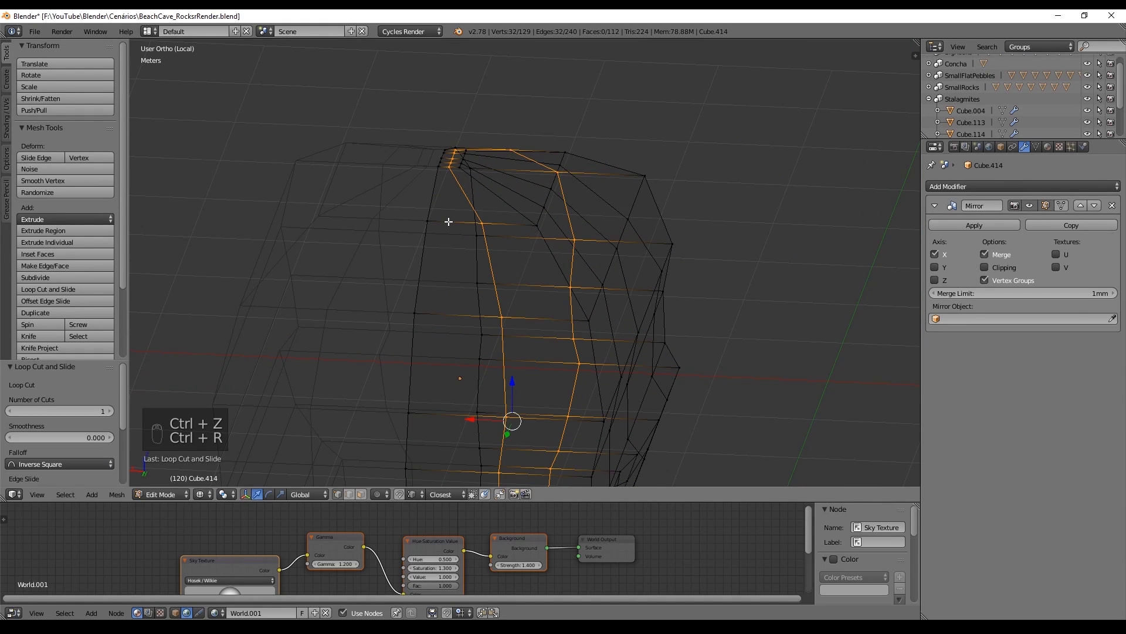
Step: Slide the horizontal edge loops, raising the upper loop on the cranium
{"action": "mouse_move", "coordinate": [447, 221]}
{"action": "middle_mouse_down"}
{"action": "mouse_move", "coordinate": [510, 237]}
{"action": "mouse_move", "coordinate": [431, 246]}
{"action": "mouse_move", "coordinate": [387, 218]}
{"action": "middle_mouse_up"}
{"action": "scroll", "coordinate": [430, 246], "scroll_direction": "down", "scroll_amount": 3}
{"action": "key", "text": "ctrl+KP_3"}
{"action": "key", "text": "a"}
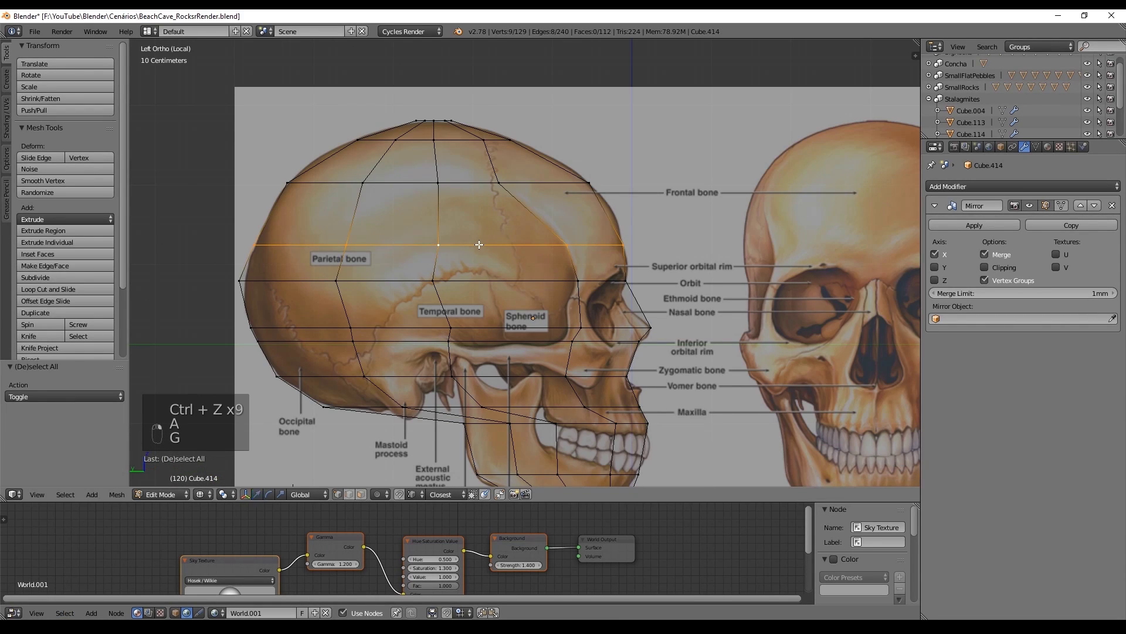
{"action": "right_click", "coordinate": [479, 244], "text": "alt"}
{"action": "key", "text": "g"}
{"action": "key", "text": "g"}
{"action": "left_click", "coordinate": [479, 243]}
{"action": "key", "text": "a"}
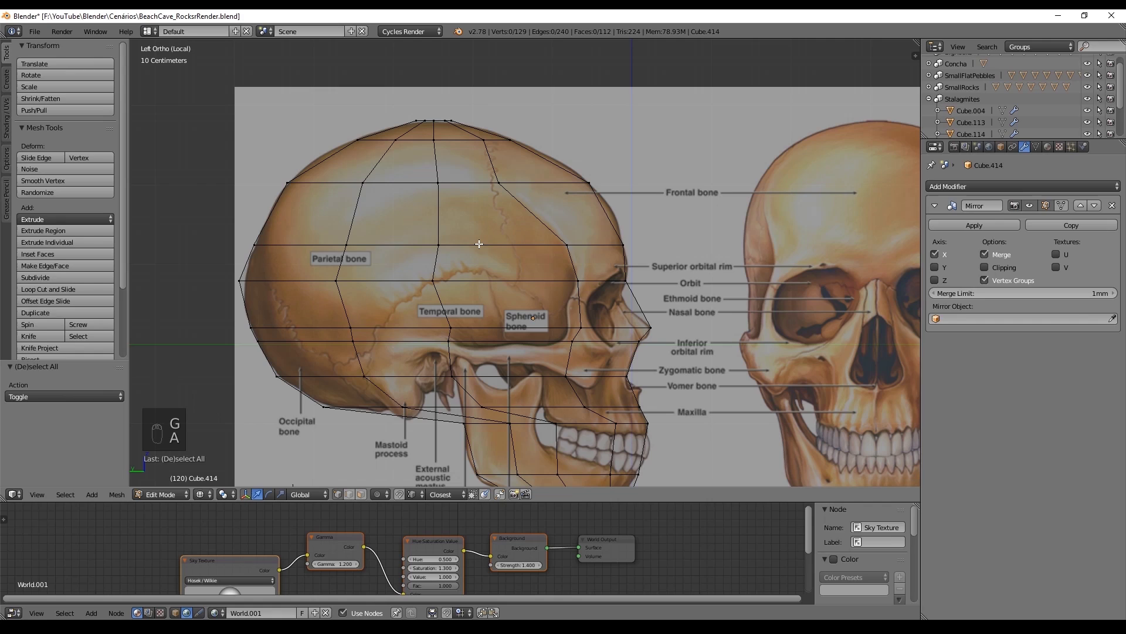
{"action": "right_click", "coordinate": [479, 244], "text": "alt"}
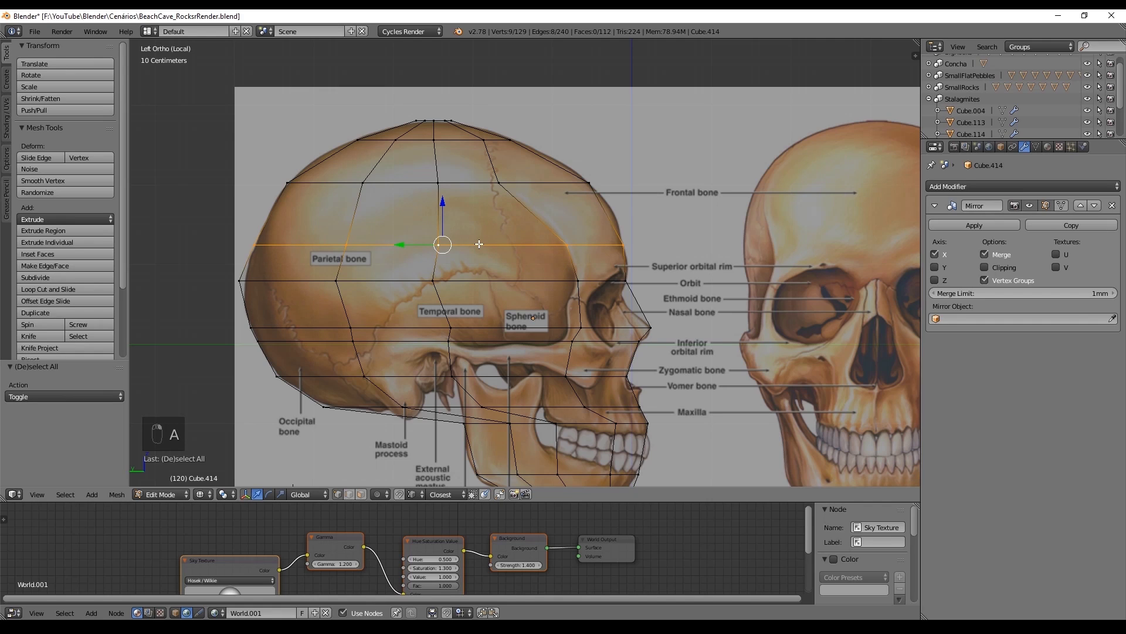
{"action": "left_click", "coordinate": [454, 82]}
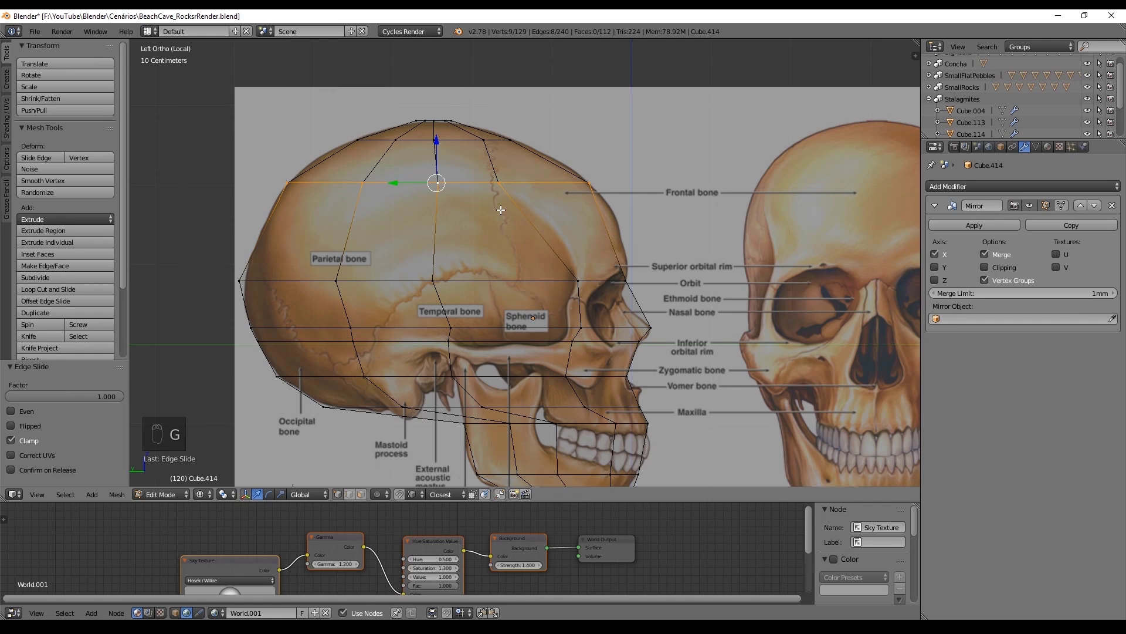
Step: Merge duplicate vertices with Remove Doubles and tilt the top loop to the forehead slope
{"action": "key", "text": "a"}
{"action": "key", "text": "a"}
{"action": "key", "text": "w"}
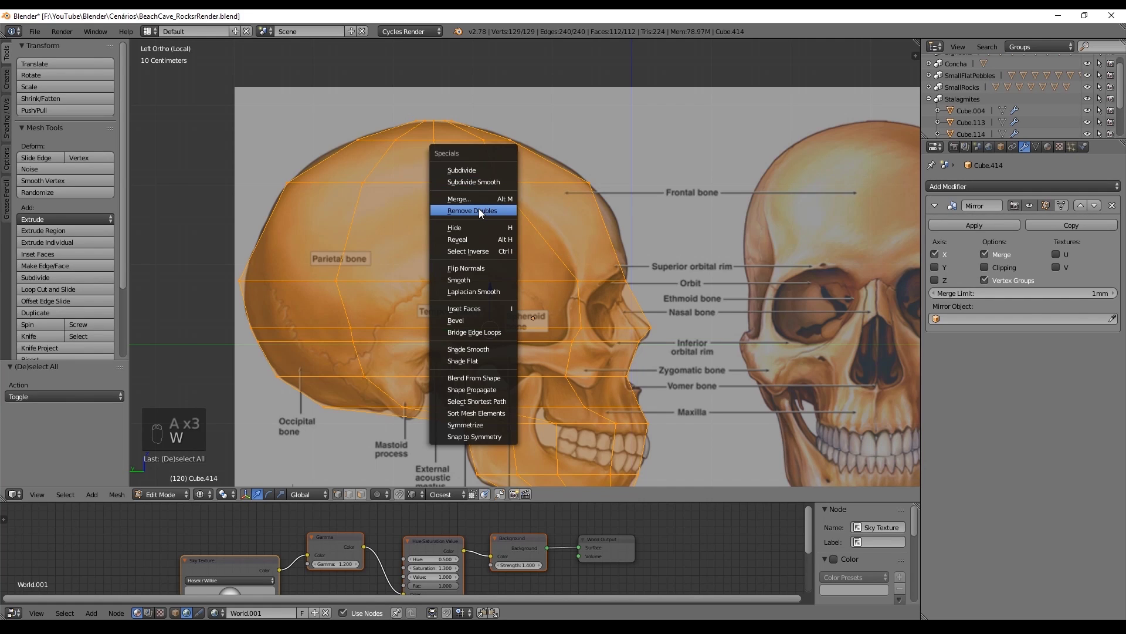
{"action": "left_click", "coordinate": [479, 208]}
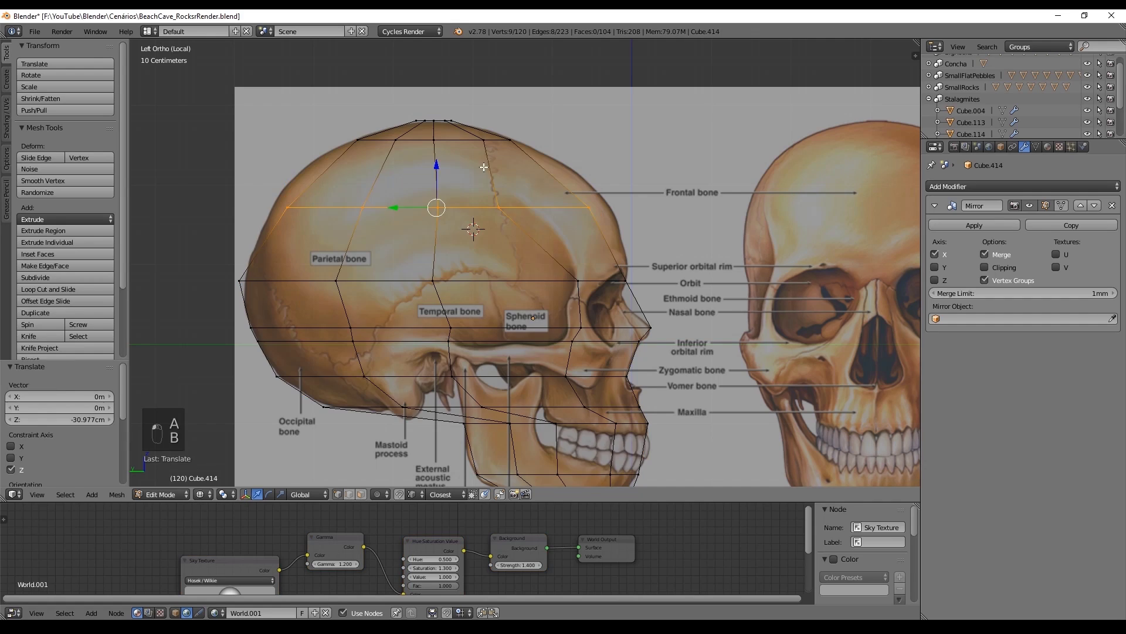
{"action": "left_click", "coordinate": [530, 168]}
{"action": "key", "text": "a"}
Step: Pull the cranium's front corner vertices inward in top view
{"action": "key", "text": "a"}
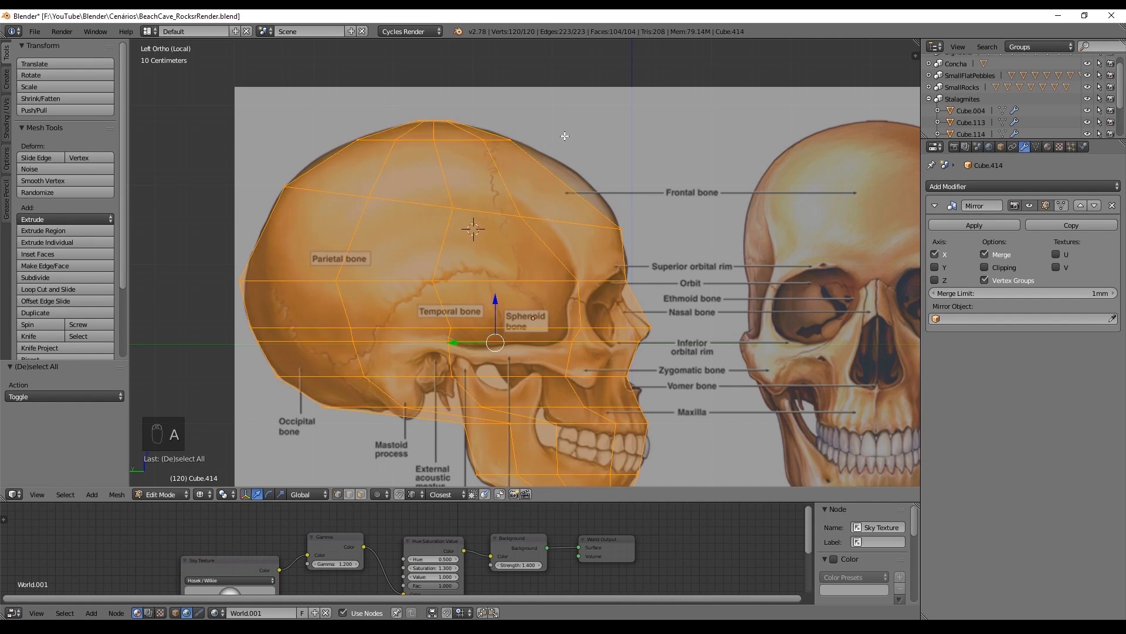
{"action": "key", "text": "a"}
{"action": "right_click", "coordinate": [503, 113]}
{"action": "key", "text": "a"}
{"action": "key", "text": "KP_7"}
{"action": "key", "text": "b"}
{"action": "left_click_drag", "start_coordinate": [446, 170], "coordinate": [383, 225]}
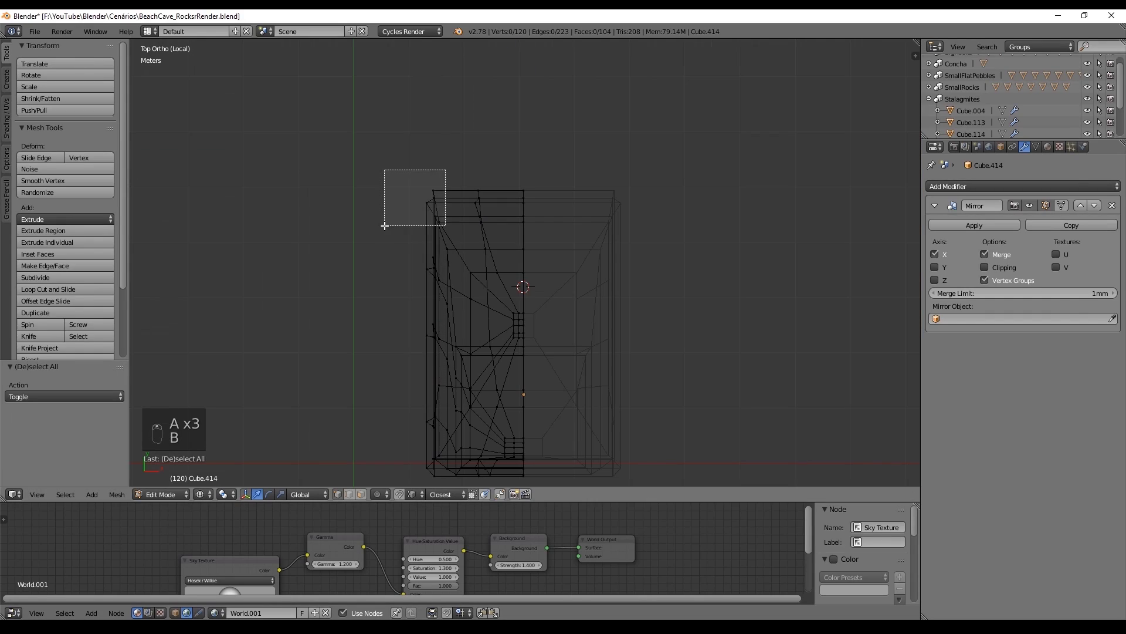
{"action": "mouse_move", "coordinate": [512, 275]}
{"action": "middle_mouse_down"}
{"action": "mouse_move", "coordinate": [584, 184]}
{"action": "mouse_move", "coordinate": [714, 129]}
{"action": "mouse_move", "coordinate": [599, 219]}
{"action": "mouse_move", "coordinate": [643, 258]}
{"action": "mouse_move", "coordinate": [581, 264]}
{"action": "mouse_move", "coordinate": [546, 299]}
{"action": "mouse_move", "coordinate": [381, 362]}
{"action": "middle_mouse_up"}
{"action": "key", "text": "KP_7"}
{"action": "key", "text": "g"}
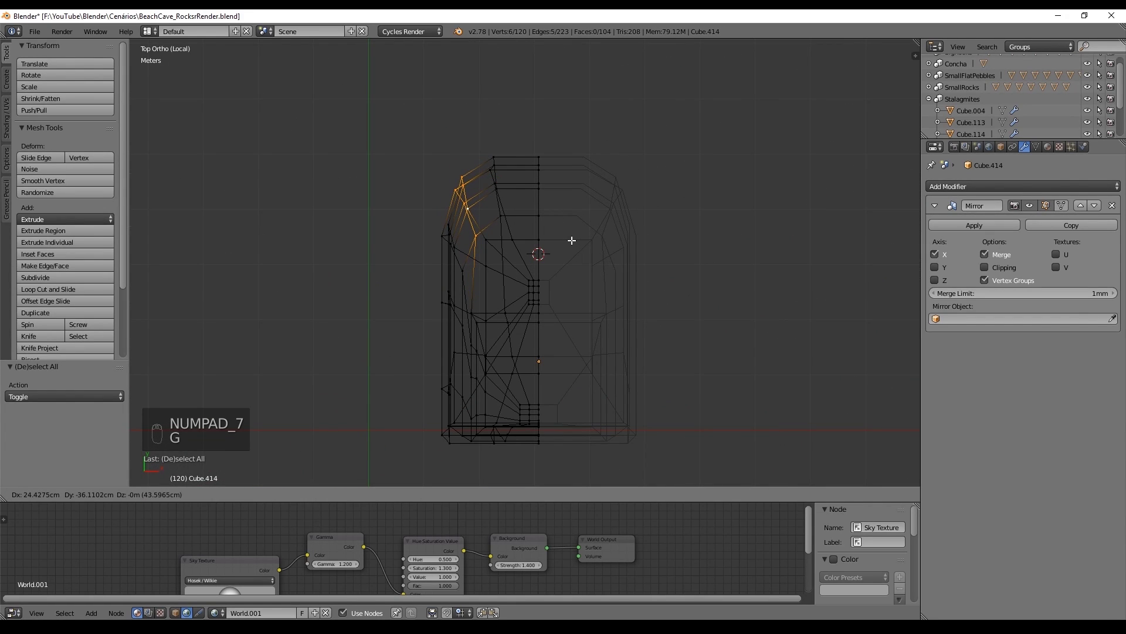
{"action": "left_click", "coordinate": [571, 240]}
{"action": "mouse_move", "coordinate": [571, 240]}
{"action": "middle_mouse_down"}
{"action": "mouse_move", "coordinate": [560, 315]}
{"action": "mouse_move", "coordinate": [549, 296]}
{"action": "mouse_move", "coordinate": [661, 214]}
{"action": "mouse_move", "coordinate": [586, 229]}
{"action": "mouse_move", "coordinate": [597, 339]}
{"action": "mouse_move", "coordinate": [471, 268]}
{"action": "middle_mouse_up"}
{"action": "key", "text": "Tab"}
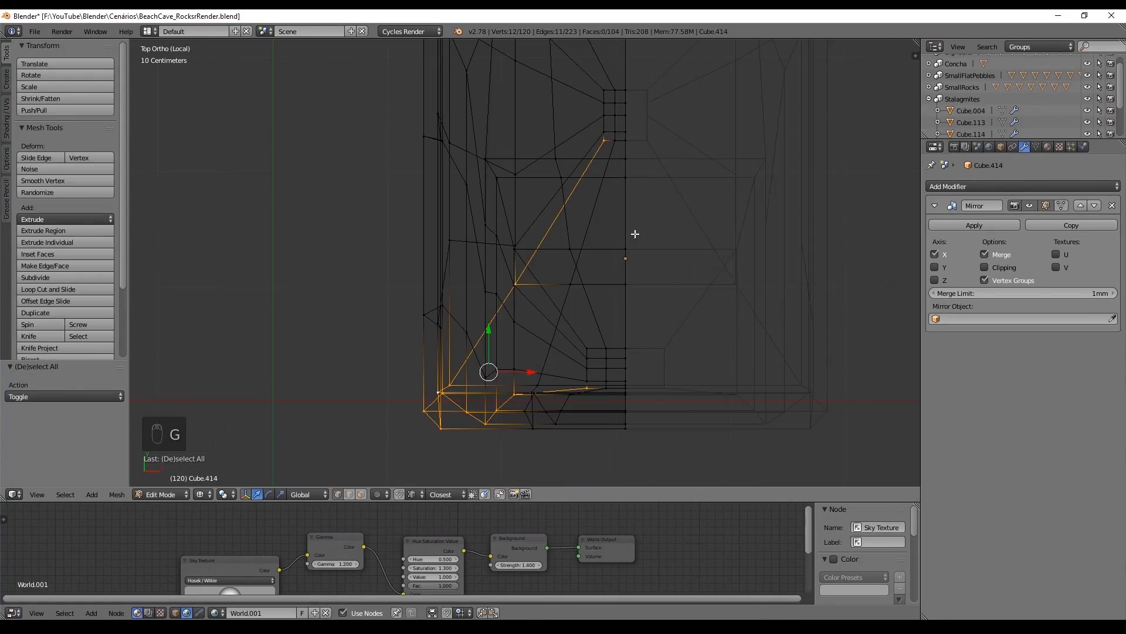
Step: Select the jaw-front and lower-corner vertices and move them inward to round the corner
{"action": "mouse_move", "coordinate": [511, 177]}
{"action": "middle_mouse_down"}
{"action": "mouse_move", "coordinate": [611, 302]}
{"action": "mouse_move", "coordinate": [699, 308]}
{"action": "middle_mouse_up"}
{"action": "key", "text": "b"}
{"action": "key", "text": "b"}
{"action": "left_click_drag", "start_coordinate": [705, 356], "coordinate": [598, 232]}
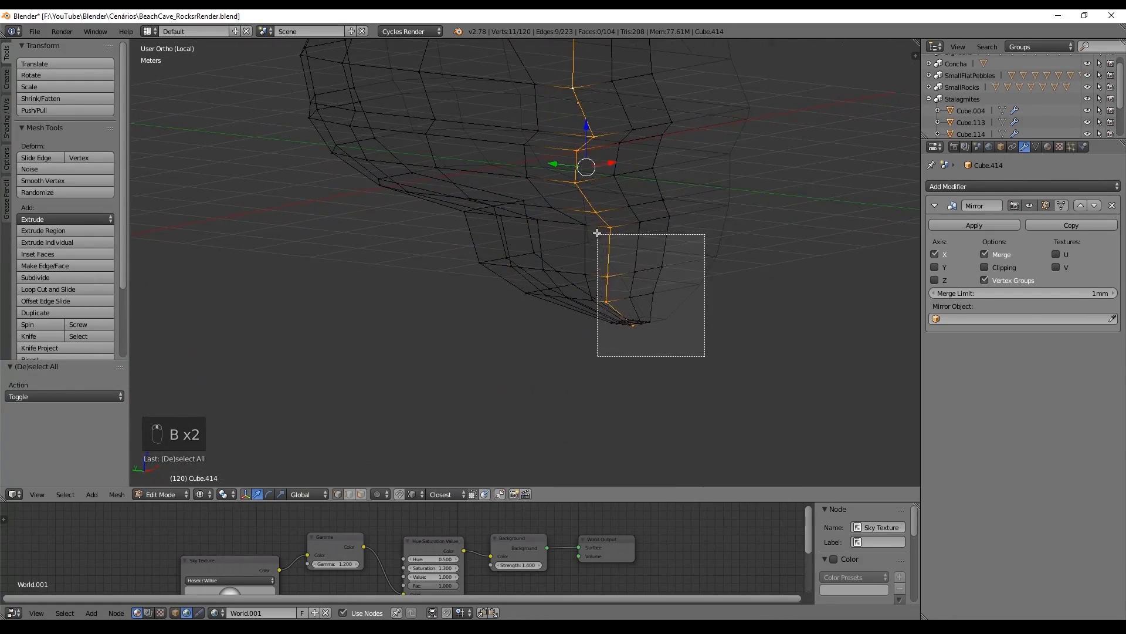
{"action": "mouse_move", "coordinate": [597, 233]}
{"action": "middle_mouse_down"}
{"action": "mouse_move", "coordinate": [537, 264]}
{"action": "mouse_move", "coordinate": [511, 300]}
{"action": "middle_mouse_up"}
{"action": "key", "text": "KP_7"}
{"action": "key", "text": "g"}
{"action": "key", "text": "b"}
{"action": "left_click_drag", "start_coordinate": [679, 189], "coordinate": [625, 138]}
{"action": "key", "text": "g"}
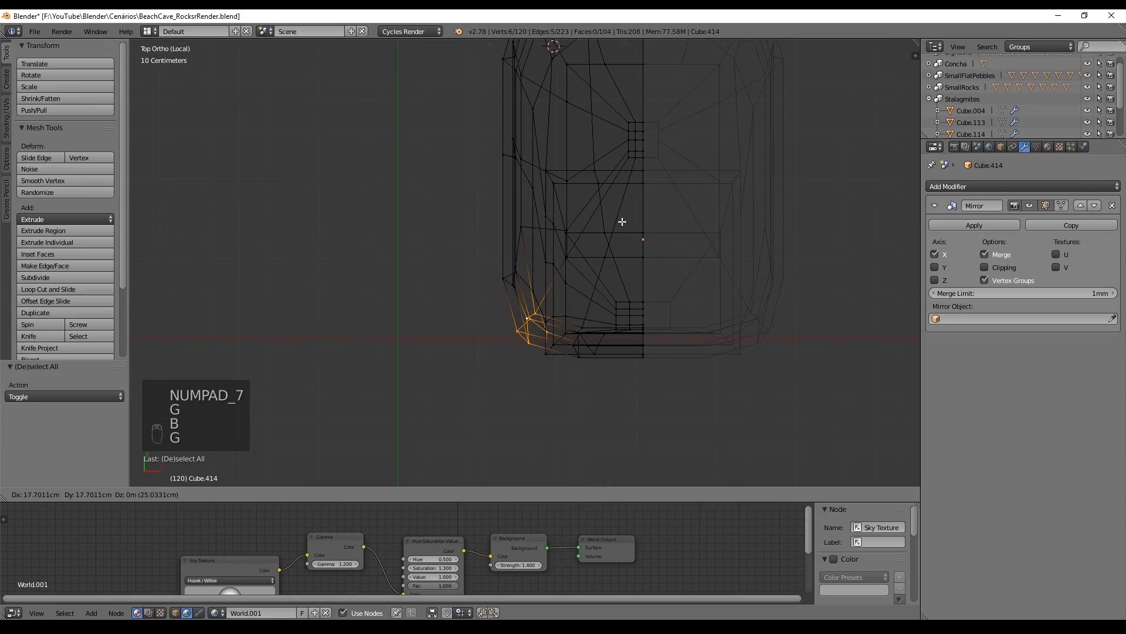
{"action": "left_click", "coordinate": [625, 209]}
Step: Review the rounded head in solid shading, then undo leaving Edit Mode
{"action": "mouse_move", "coordinate": [626, 208]}
{"action": "middle_mouse_down"}
{"action": "mouse_move", "coordinate": [588, 244]}
{"action": "mouse_move", "coordinate": [620, 204]}
{"action": "mouse_move", "coordinate": [614, 185]}
{"action": "middle_mouse_up"}
{"action": "key", "text": "Tab"}
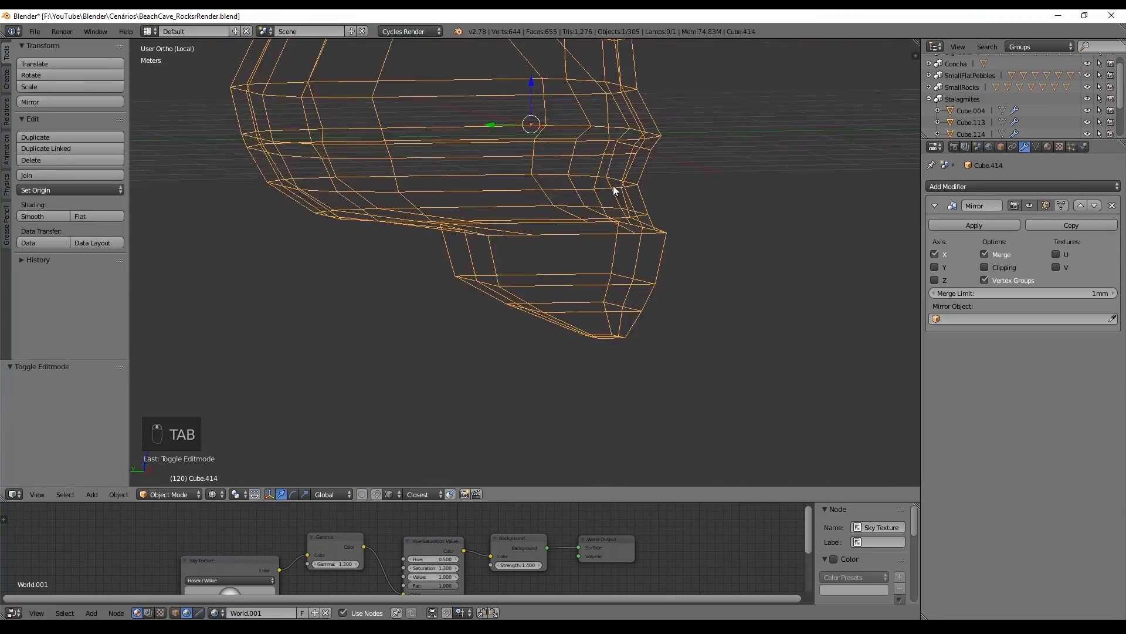
{"action": "key", "text": "z"}
{"action": "mouse_move", "coordinate": [545, 207]}
{"action": "middle_mouse_down"}
{"action": "mouse_move", "coordinate": [489, 274]}
{"action": "mouse_move", "coordinate": [605, 202]}
{"action": "middle_mouse_up"}
{"action": "key", "text": "ctrl+z"}
{"action": "scroll", "coordinate": [691, 255], "scroll_direction": "up", "scroll_amount": 3}
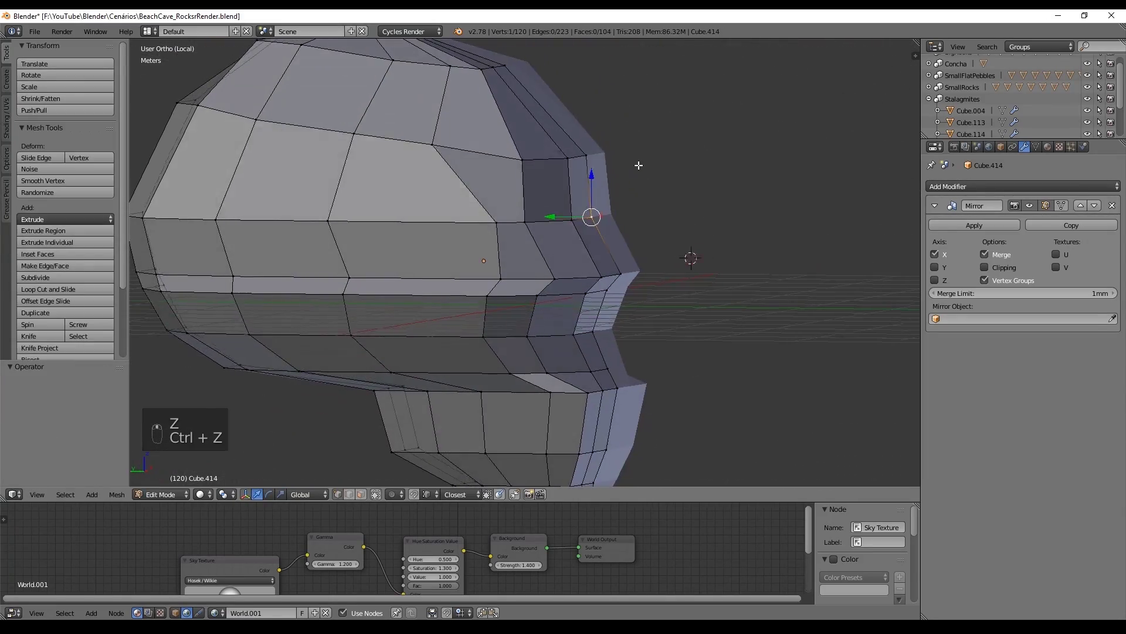
Step: In front wireframe view, select the face covering the left eye socket and delete it
{"action": "middle_click_drag", "start_coordinate": [692, 254], "coordinate": [534, 167]}
{"action": "key", "text": "KP_1"}
{"action": "key", "text": "z"}
{"action": "scroll", "coordinate": [528, 202], "scroll_direction": "up", "scroll_amount": 3}
{"action": "key", "text": "ctrl+Tab"}
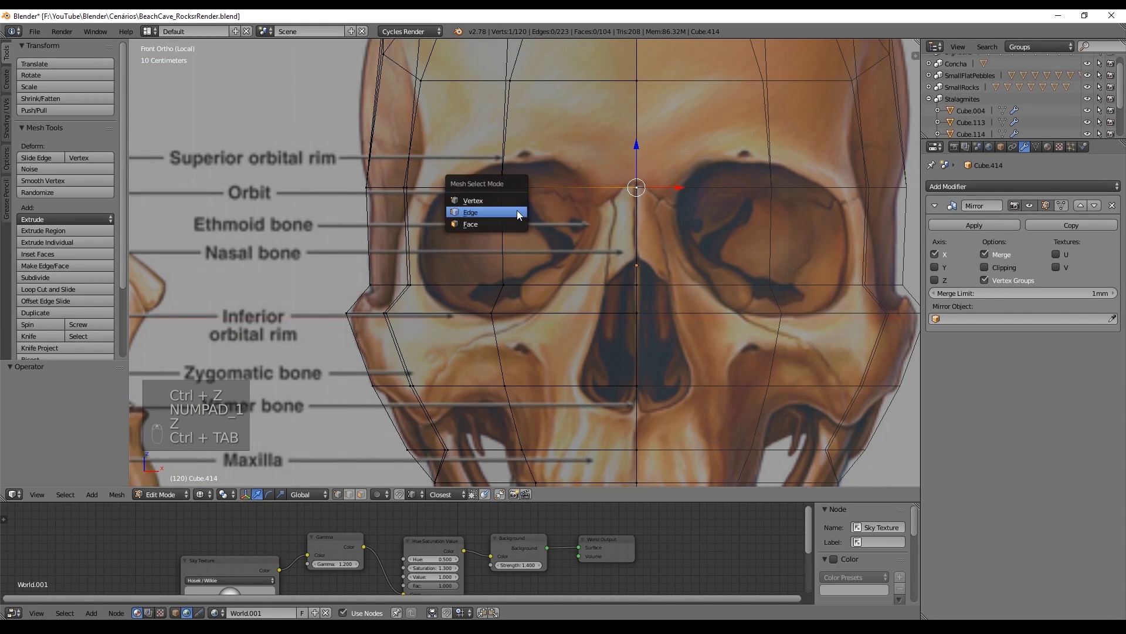
{"action": "left_click", "coordinate": [493, 227]}
{"action": "right_click", "coordinate": [543, 221]}
{"action": "middle_click_drag", "start_coordinate": [542, 220], "coordinate": [568, 208], "text": "shift"}
{"action": "right_click", "coordinate": [494, 233]}
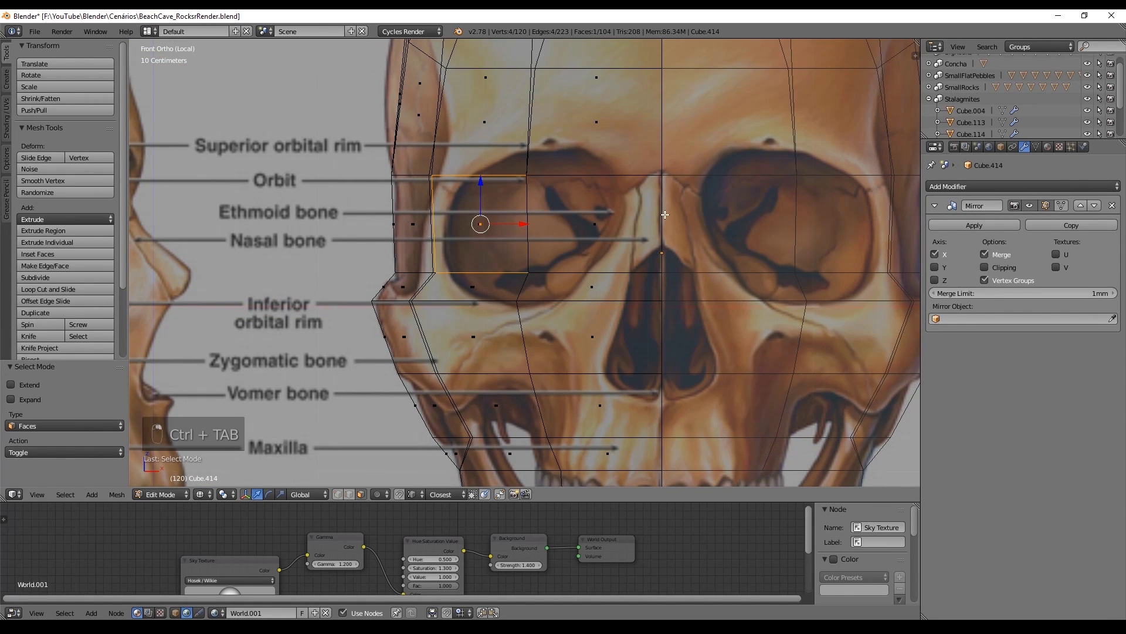
{"action": "key", "text": "Delete"}
{"action": "middle_click_drag", "start_coordinate": [660, 234], "coordinate": [490, 215]}
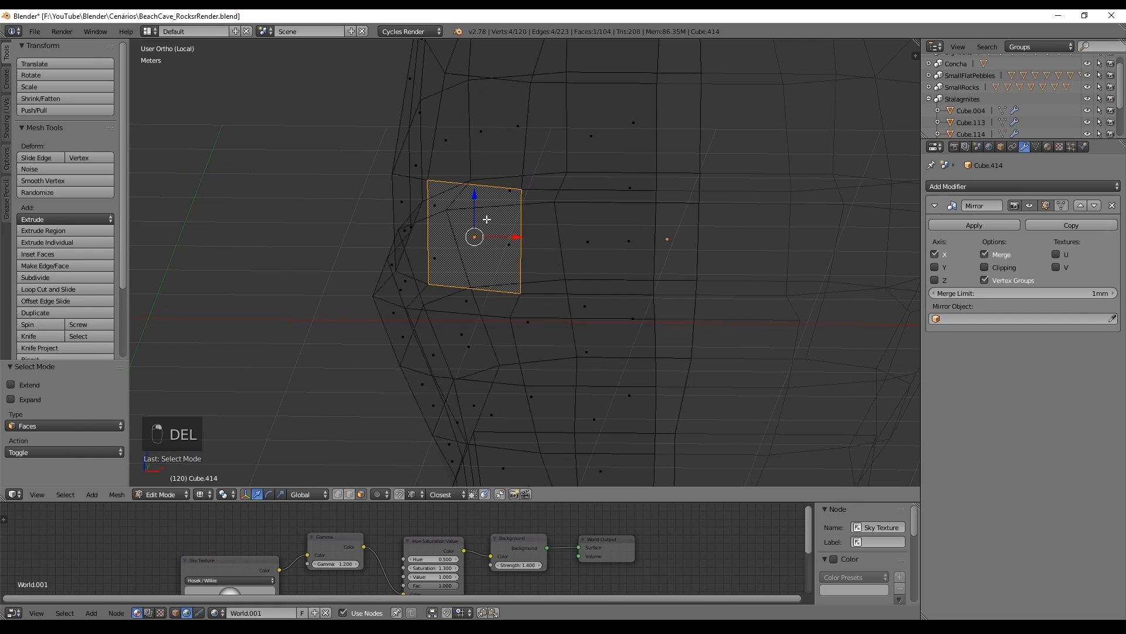
{"action": "key", "text": "KP_1"}
{"action": "key", "text": "Delete"}
{"action": "left_click", "coordinate": [499, 228]}
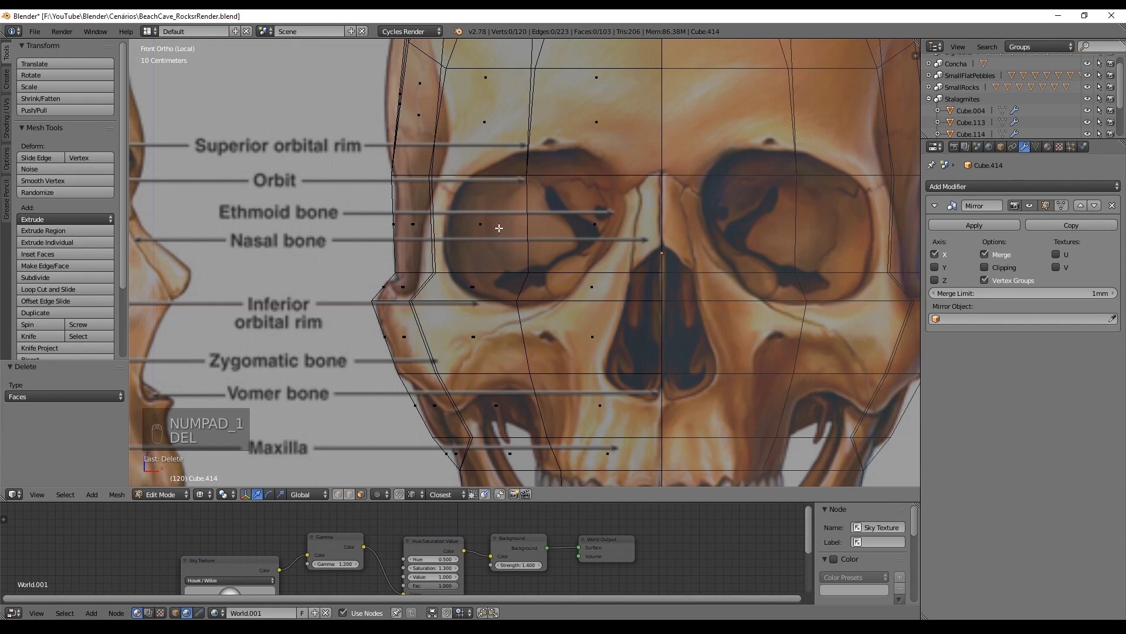
Step: In Vertex mode, move the eye-opening vertices to trace the reference orbit rim
{"action": "left_click", "coordinate": [512, 159]}
{"action": "right_click", "coordinate": [526, 175]}
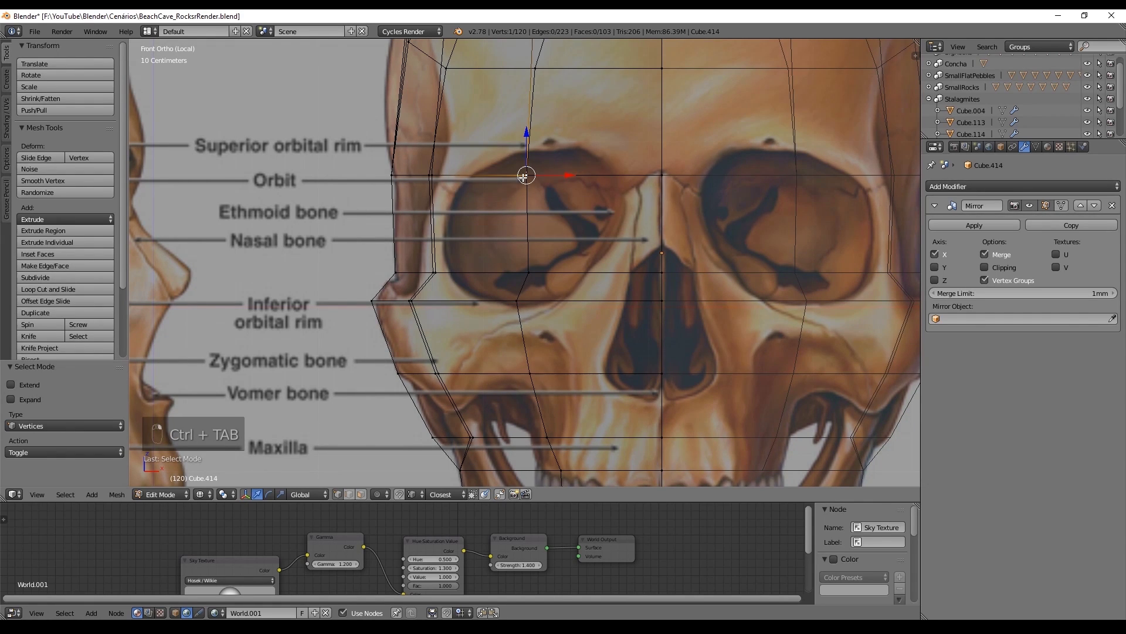
{"action": "right_click", "coordinate": [527, 176]}
{"action": "middle_click_drag", "start_coordinate": [537, 177], "coordinate": [528, 282]}
{"action": "key", "text": "KP_1"}
{"action": "key", "text": "KP_1"}
{"action": "key", "text": "g"}
{"action": "left_click", "coordinate": [611, 258]}
{"action": "mouse_move", "coordinate": [612, 257]}
{"action": "middle_mouse_down"}
{"action": "mouse_move", "coordinate": [533, 292]}
{"action": "mouse_move", "coordinate": [433, 313]}
{"action": "mouse_move", "coordinate": [445, 279]}
{"action": "mouse_move", "coordinate": [548, 254]}
{"action": "middle_mouse_up"}
{"action": "key", "text": "KP_1"}
{"action": "key", "text": "ctrl+Tab"}
{"action": "left_click", "coordinate": [508, 258]}
{"action": "key", "text": "KP_1"}
{"action": "right_click", "coordinate": [516, 255]}
Step: Switch to Face select mode and delete the face over the upper teeth
{"action": "key", "text": "g"}
{"action": "key", "text": "g"}
{"action": "left_click", "coordinate": [483, 300]}
{"action": "key", "text": "KP_1"}
{"action": "key", "text": "ctrl+Tab"}
{"action": "left_click", "coordinate": [446, 290]}
{"action": "right_click", "coordinate": [565, 248]}
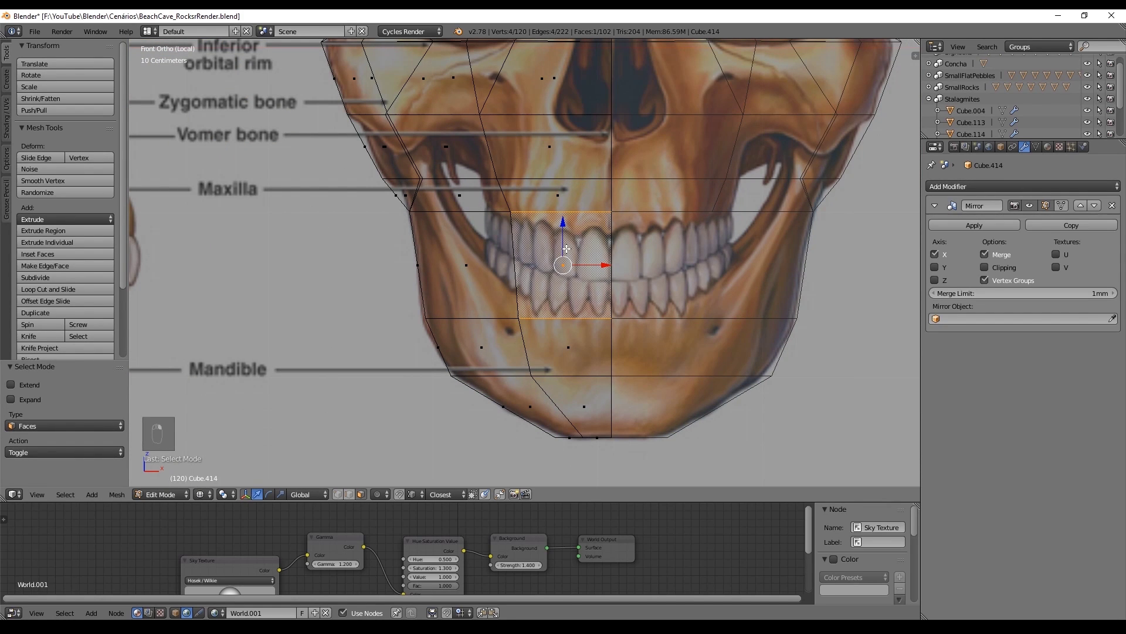
{"action": "key", "text": "Delete"}
{"action": "middle_click_drag", "start_coordinate": [662, 237], "coordinate": [668, 242]}
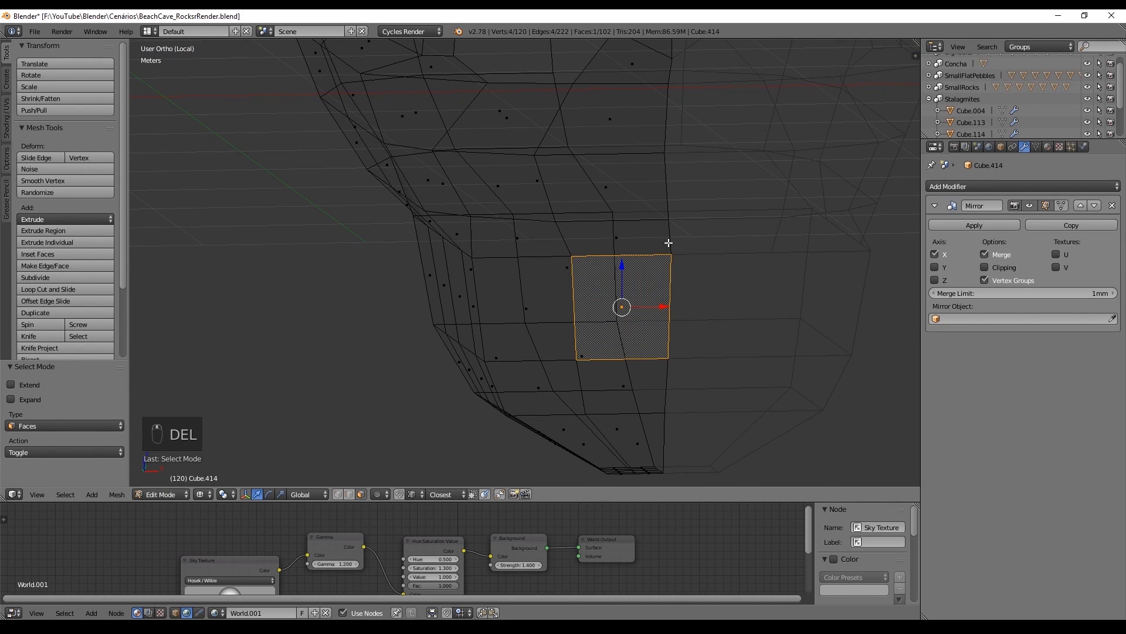
{"action": "key", "text": "KP_1"}
{"action": "key", "text": "Delete"}
{"action": "left_click", "coordinate": [667, 242]}
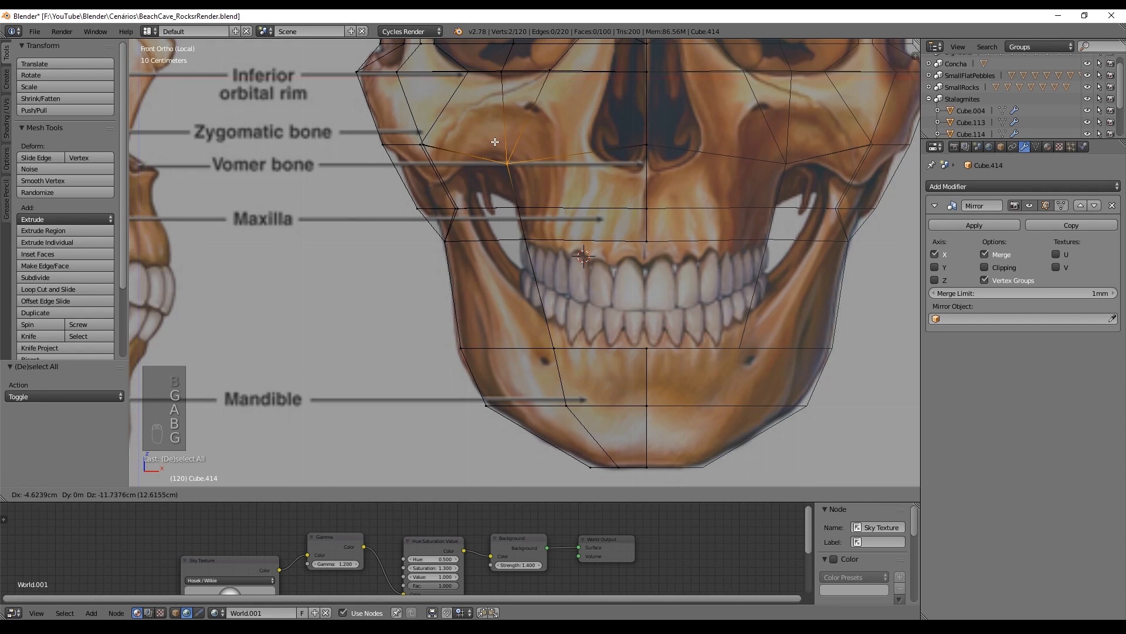
Step: Select and adjust vertices beside the mouth opening, undoing a stray change
{"action": "key", "text": "b"}
{"action": "key", "text": "b"}
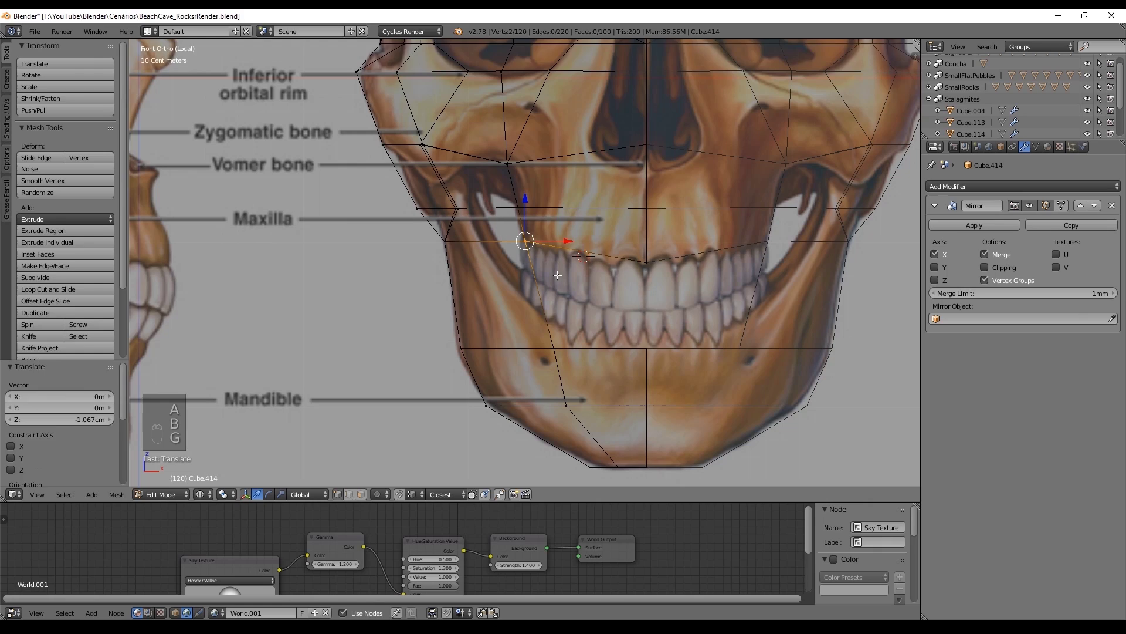
{"action": "scroll", "coordinate": [551, 240], "scroll_direction": "down", "scroll_amount": 1, "text": "shift"}
{"action": "key", "text": "a"}
{"action": "middle_click_drag", "start_coordinate": [538, 235], "coordinate": [538, 264]}
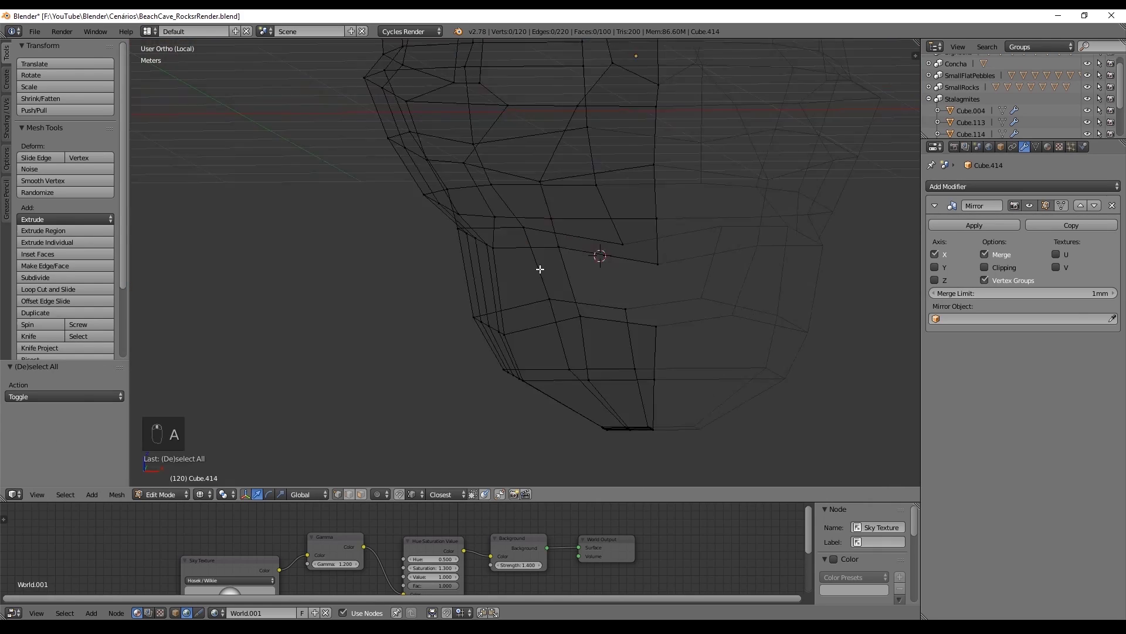
{"action": "right_click", "coordinate": [616, 396], "text": "shift"}
{"action": "mouse_move", "coordinate": [616, 396]}
{"action": "middle_mouse_down"}
{"action": "mouse_move", "coordinate": [673, 359]}
{"action": "mouse_move", "coordinate": [681, 310]}
{"action": "mouse_move", "coordinate": [572, 327]}
{"action": "mouse_move", "coordinate": [618, 318]}
{"action": "middle_mouse_up"}
{"action": "key", "text": "ctrl+z"}
{"action": "key", "text": "KP_1"}
{"action": "key", "text": "g"}
{"action": "key", "text": "KP_1"}
{"action": "scroll", "coordinate": [682, 310], "scroll_direction": "up", "scroll_amount": 2, "text": "shift"}
Step: Delete the two faces beside the mouth opening to widen it
{"action": "right_click", "coordinate": [572, 327]}
{"action": "right_click", "coordinate": [618, 319], "text": "shift"}
{"action": "key", "text": "Delete"}
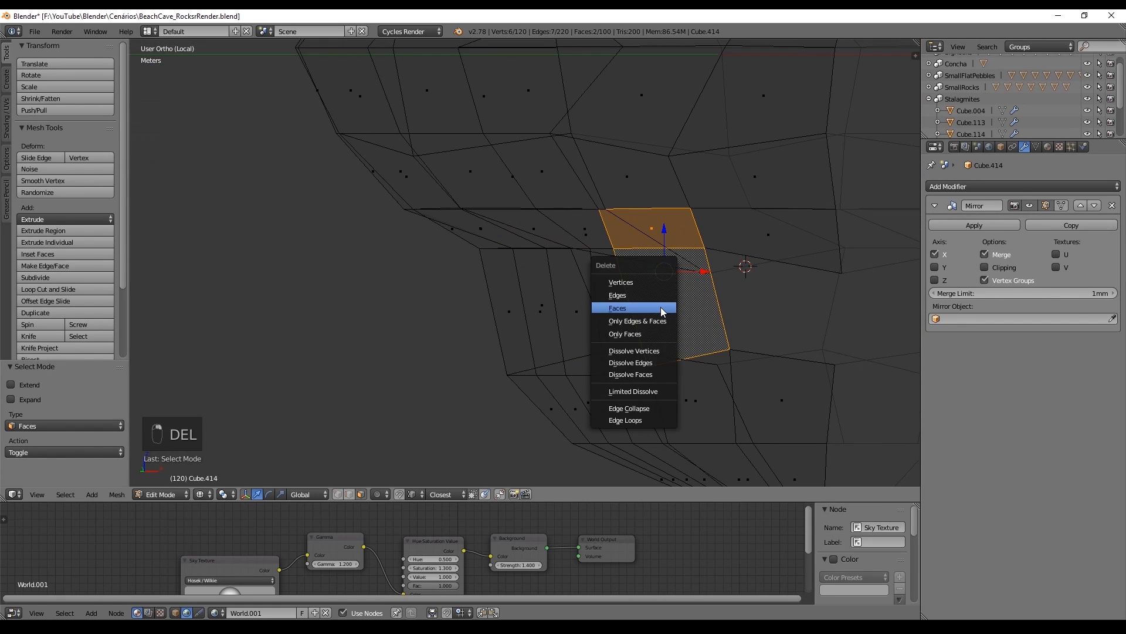
{"action": "left_click", "coordinate": [658, 305]}
Step: Move the mouth-corner vertex onto the reference tooth line
{"action": "key", "text": "KP_1"}
{"action": "right_click", "coordinate": [564, 304]}
{"action": "key", "text": "g"}
{"action": "key", "text": "g"}
{"action": "key", "text": "g"}
{"action": "left_click", "coordinate": [574, 265]}
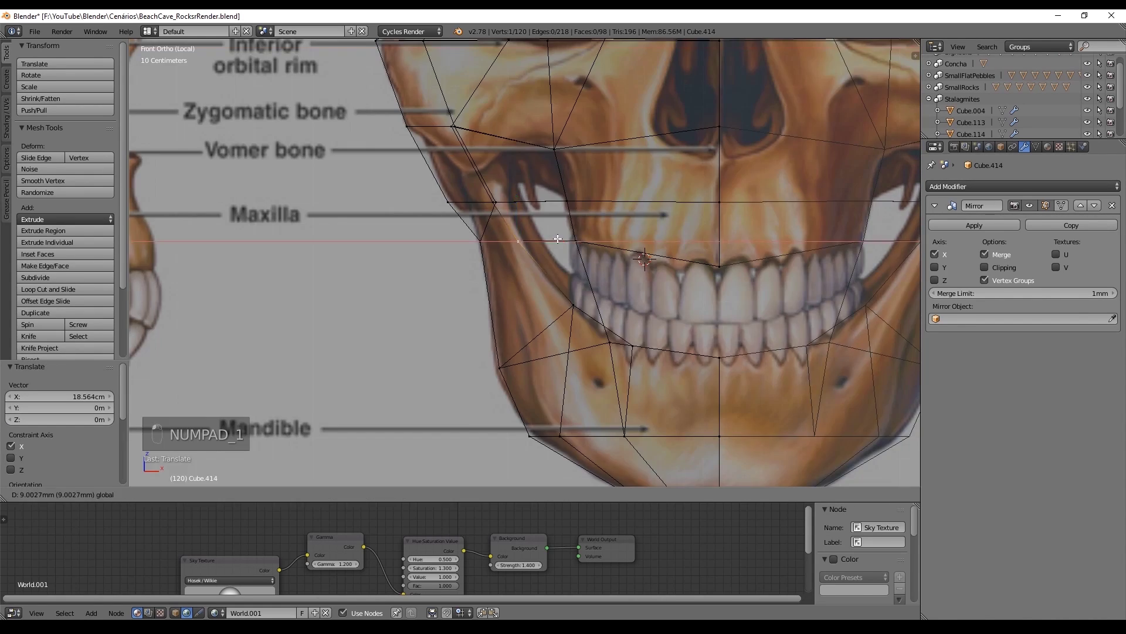
{"action": "key", "text": "KP_1"}
{"action": "mouse_move", "coordinate": [692, 213]}
{"action": "middle_mouse_down"}
{"action": "mouse_move", "coordinate": [594, 158]}
{"action": "mouse_move", "coordinate": [809, 229]}
{"action": "mouse_move", "coordinate": [611, 291]}
{"action": "mouse_move", "coordinate": [608, 174]}
{"action": "middle_mouse_up"}
Step: Finish the vertex move and box-select the lower jaw and chin vertices
{"action": "right_click", "coordinate": [608, 173], "text": "shift"}
{"action": "key", "text": "g"}
{"action": "key", "text": "y"}
{"action": "left_click", "coordinate": [558, 111]}
{"action": "key", "text": "KP_1"}
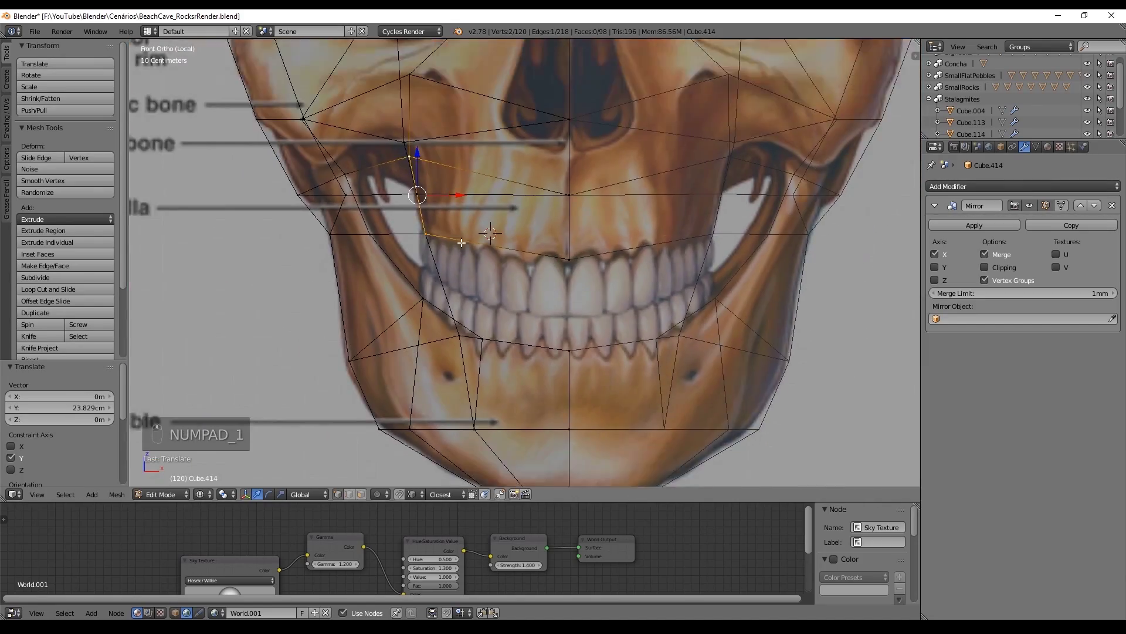
{"action": "middle_click_drag", "start_coordinate": [558, 111], "coordinate": [528, 176]}
{"action": "key", "text": "KP_1"}
{"action": "key", "text": "a"}
{"action": "key", "text": "a"}
{"action": "key", "text": "b"}
{"action": "left_click_drag", "start_coordinate": [576, 401], "coordinate": [436, 282]}
{"action": "scroll", "coordinate": [435, 282], "scroll_direction": "up", "scroll_amount": 1}
{"action": "scroll", "coordinate": [435, 282], "scroll_direction": "up", "scroll_amount": 1}
{"action": "key", "text": "b"}
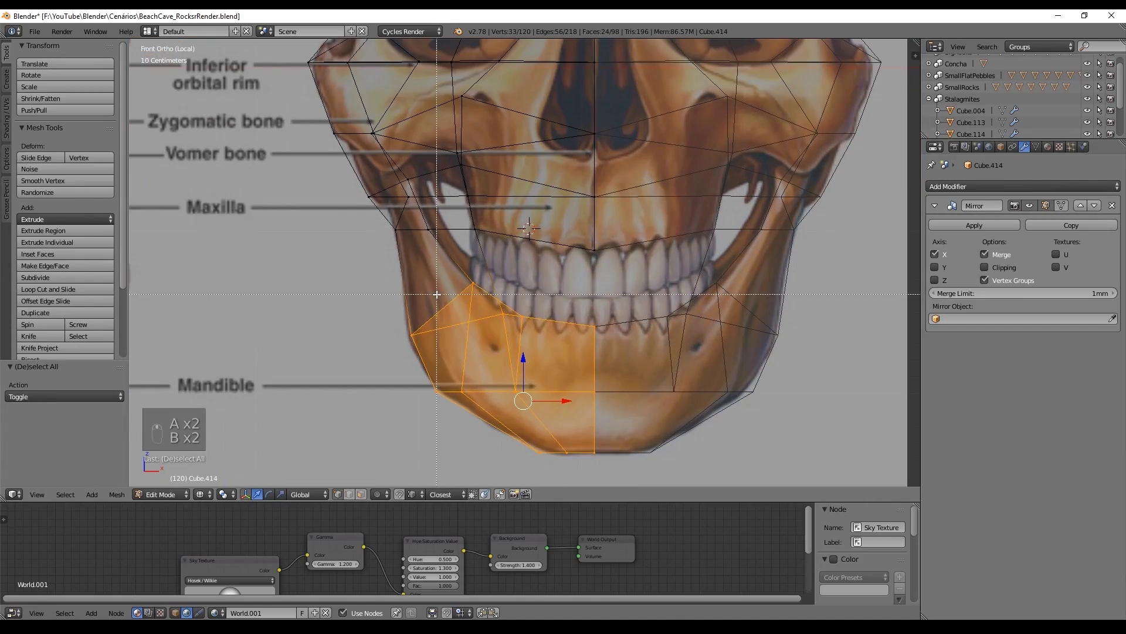
{"action": "middle_click_drag", "start_coordinate": [388, 220], "coordinate": [399, 252], "text": "shift"}
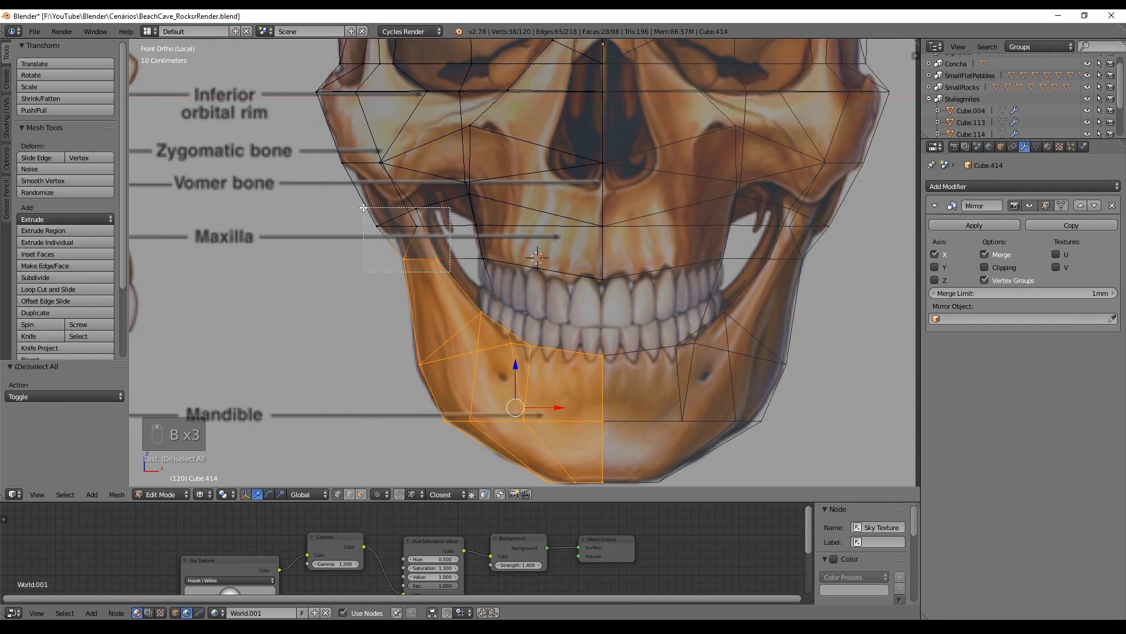
Step: Separate the selected lower jaw into its own mesh object
{"action": "key", "text": "KP_1"}
{"action": "middle_click_drag", "start_coordinate": [555, 244], "coordinate": [589, 350]}
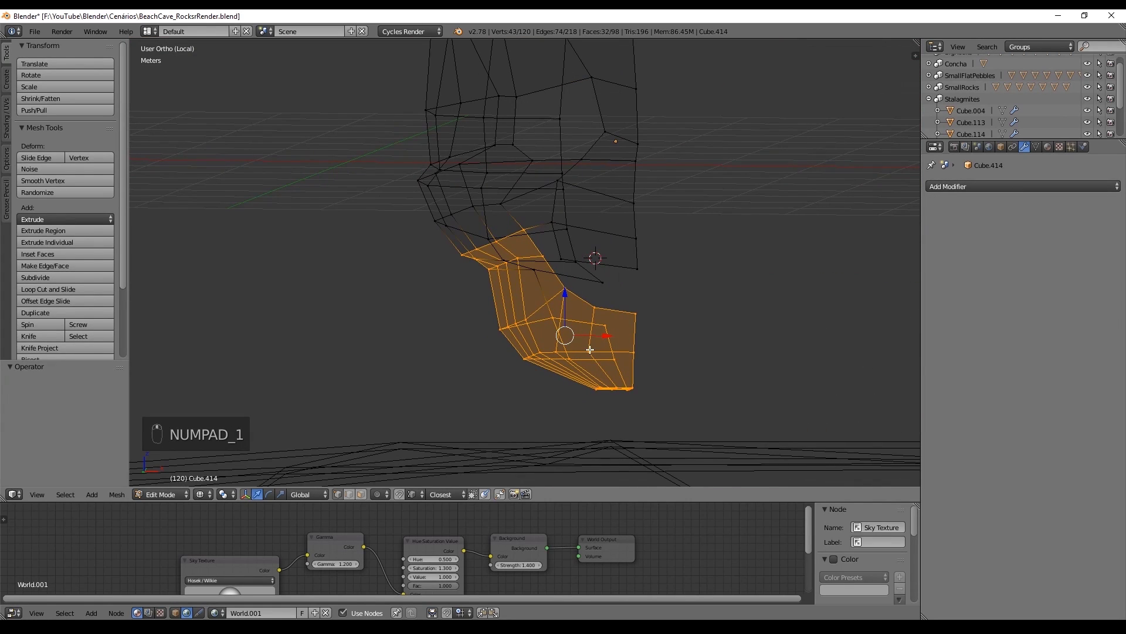
{"action": "left_click", "coordinate": [547, 303]}
{"action": "key", "text": "KP_1"}
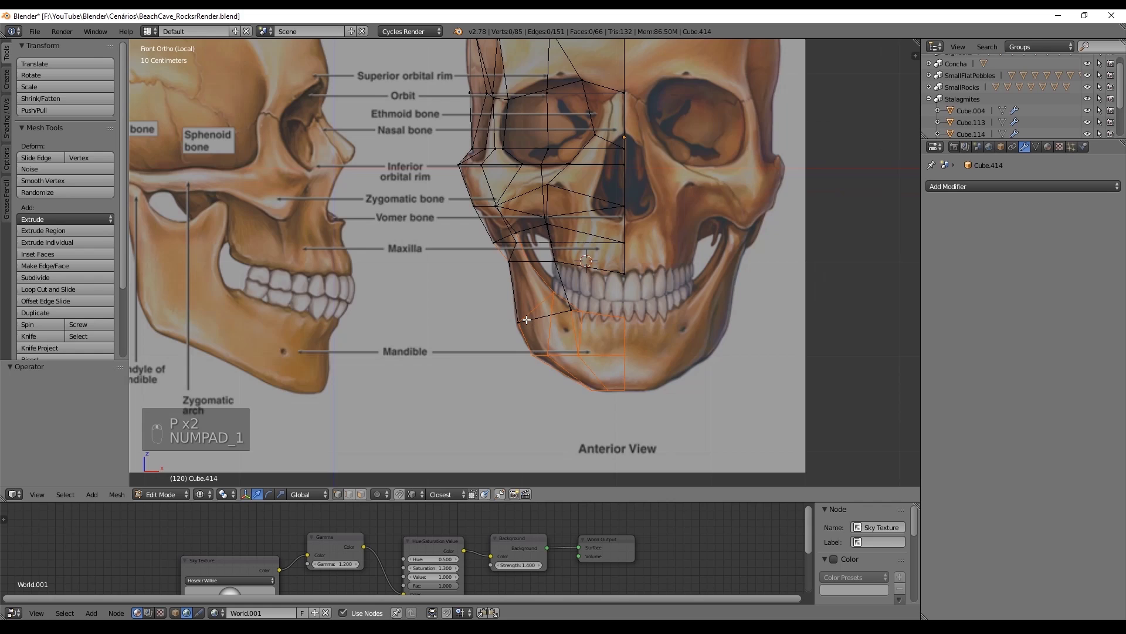
{"action": "key", "text": "Tab"}
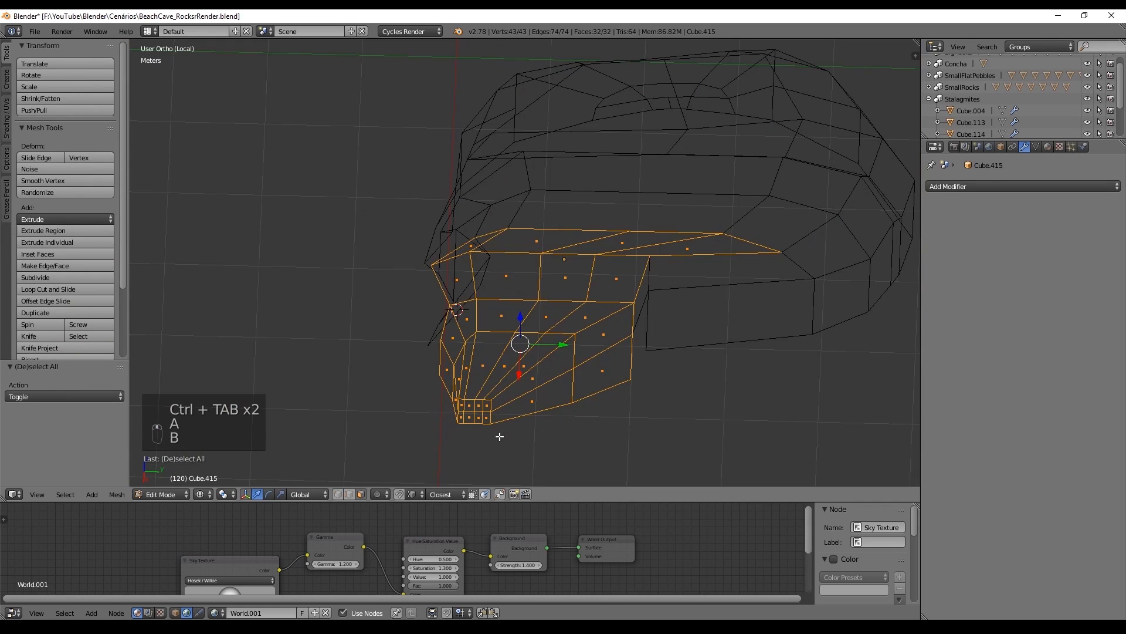
Step: Box-select faces on the separated jaw mesh and delete them
{"action": "key", "text": "a"}
{"action": "key", "text": "b"}
{"action": "left_click_drag", "start_coordinate": [503, 435], "coordinate": [472, 417]}
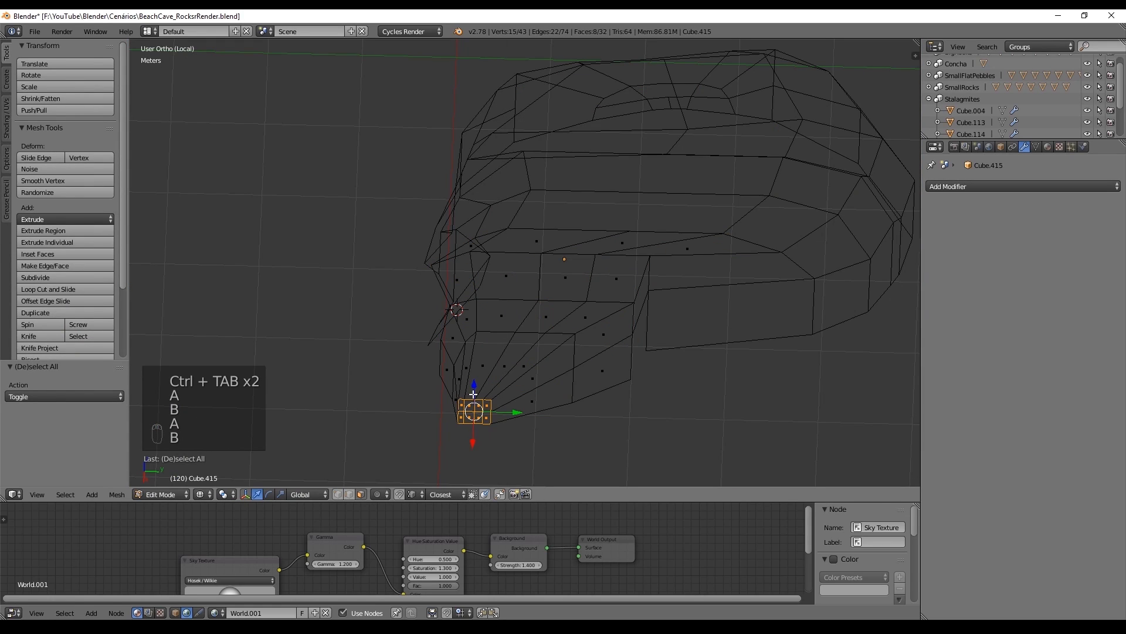
{"action": "key", "text": "Delete"}
{"action": "left_click", "coordinate": [488, 382]}
{"action": "middle_click_drag", "start_coordinate": [488, 381], "coordinate": [646, 302]}
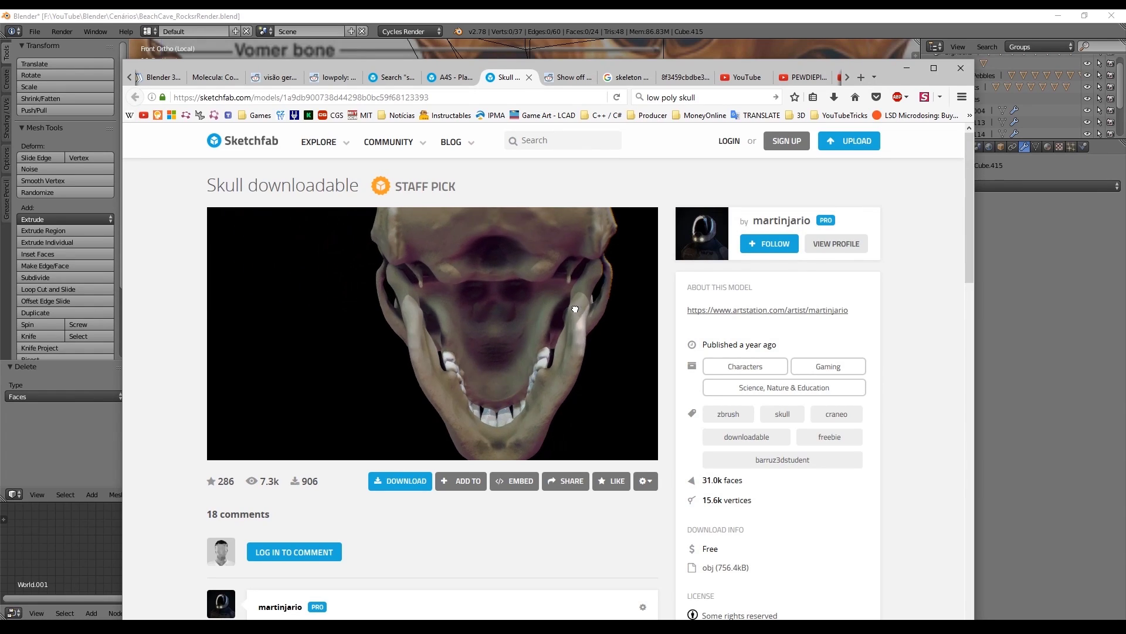
Step: Rotate the Sketchfab skull to a side view and narrow the browser beside Blender
{"action": "mouse_move", "coordinate": [575, 309]}
{"action": "left_mouse_down"}
{"action": "mouse_move", "coordinate": [403, 344]}
{"action": "mouse_move", "coordinate": [430, 332]}
{"action": "left_mouse_up"}
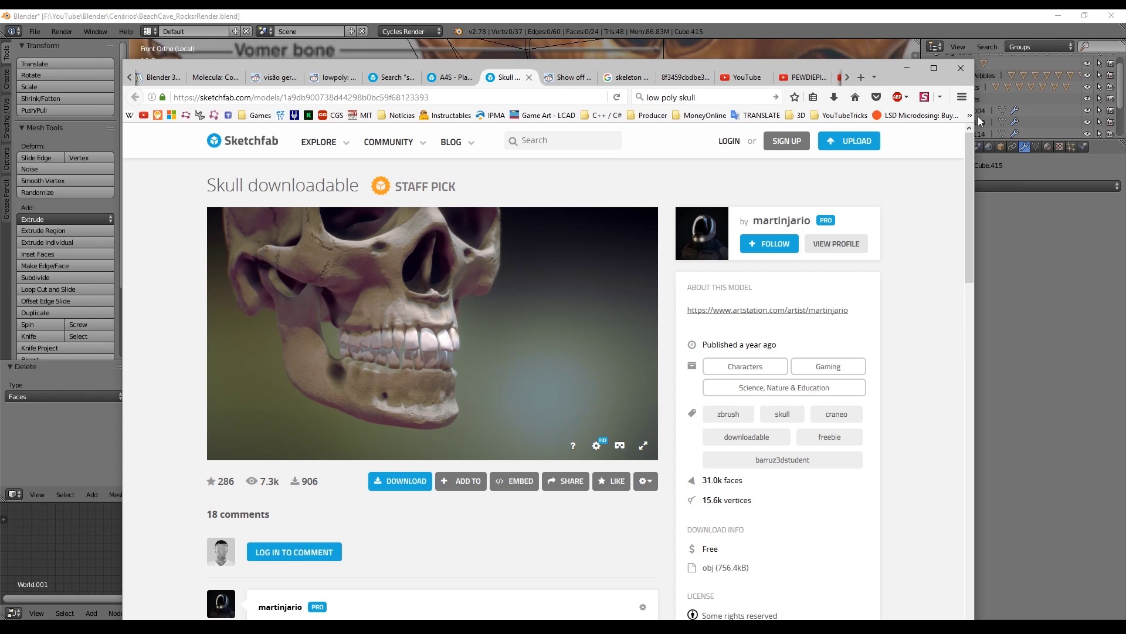
{"action": "left_click_drag", "start_coordinate": [977, 123], "coordinate": [616, 136]}
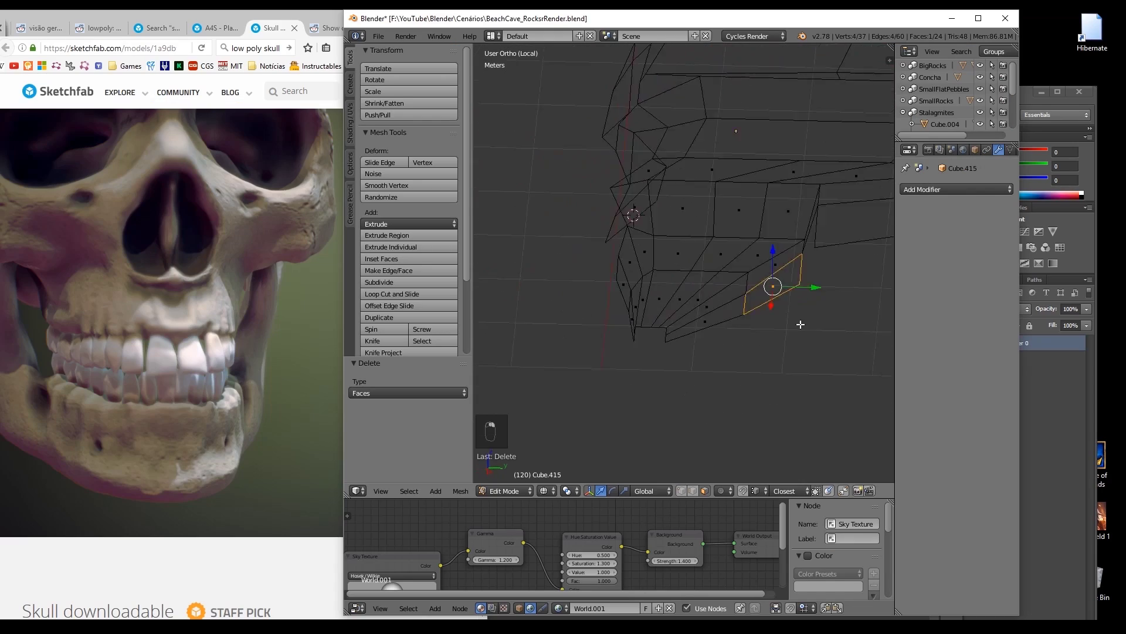
Step: Delete two adjacent faces from the jaw mesh
{"action": "middle_click_drag", "start_coordinate": [800, 323], "coordinate": [752, 311]}
{"action": "right_click", "coordinate": [753, 311], "text": "shift"}
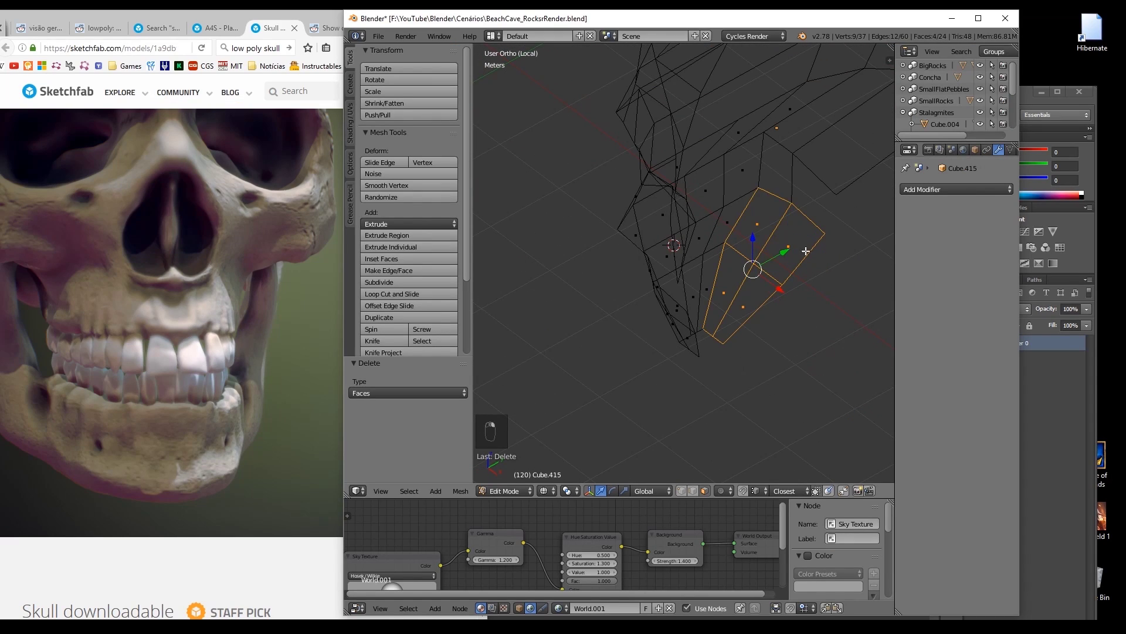
{"action": "mouse_move", "coordinate": [805, 251]}
{"action": "middle_mouse_down"}
{"action": "mouse_move", "coordinate": [787, 196]}
{"action": "mouse_move", "coordinate": [830, 243]}
{"action": "middle_mouse_up"}
{"action": "key", "text": "Delete"}
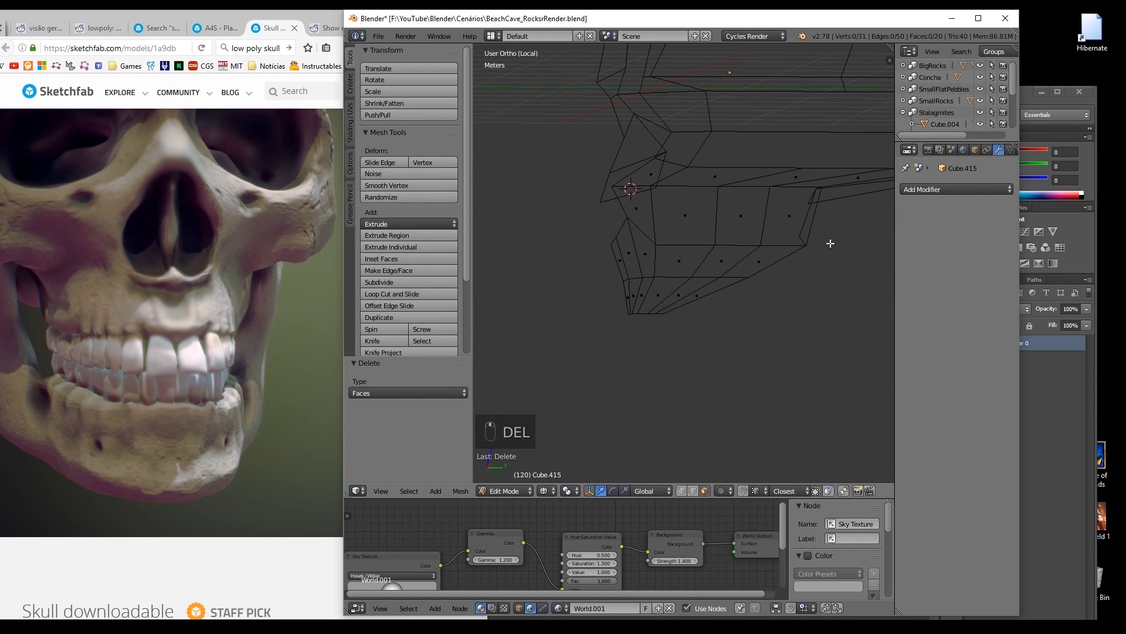
Step: Switch editing from the jaw to the cranium mesh, then undo the previous edit
{"action": "key", "text": "Tab"}
{"action": "right_click", "coordinate": [802, 205]}
{"action": "key", "text": "Tab"}
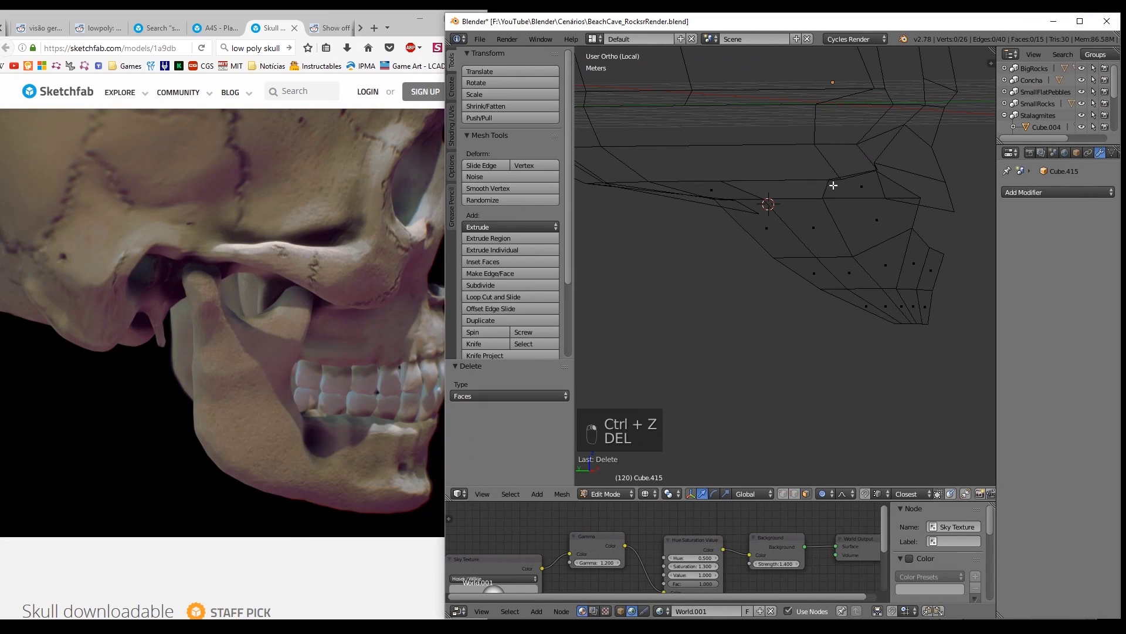
{"action": "key", "text": "ctrl+Tab"}
{"action": "key", "text": "ctrl+z"}
Step: Slide a vertex along the jaw's lower edge, then switch to Left Ortho view
{"action": "middle_click_drag", "start_coordinate": [920, 208], "coordinate": [854, 239]}
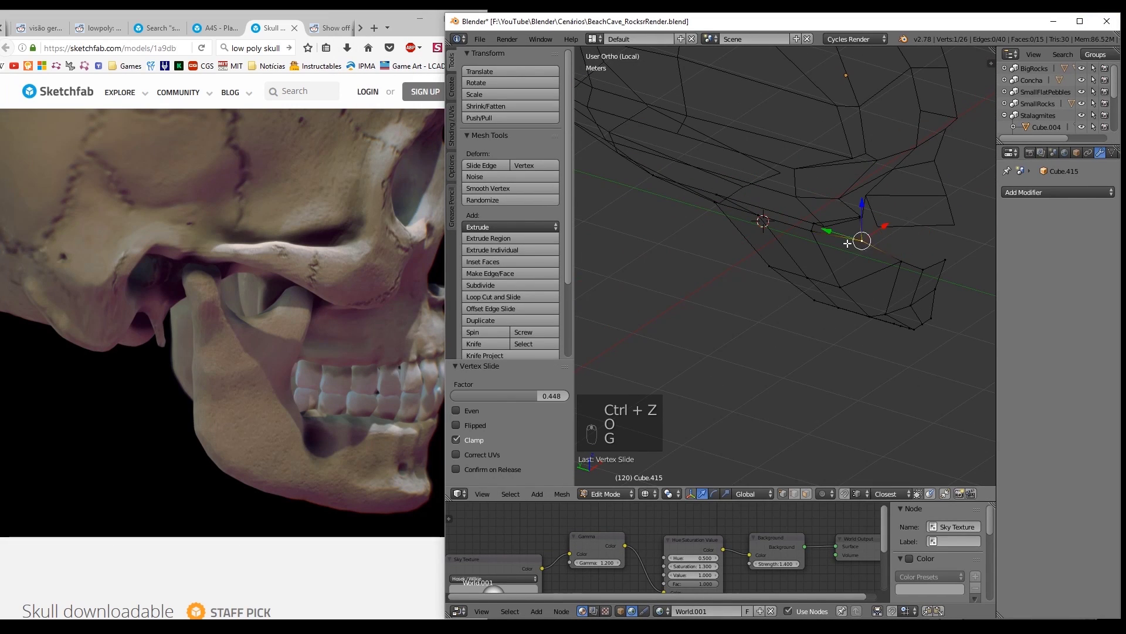
{"action": "key", "text": "g"}
{"action": "key", "text": "g"}
{"action": "left_click", "coordinate": [842, 203]}
{"action": "key", "text": "g"}
{"action": "key", "text": "g"}
{"action": "left_click", "coordinate": [839, 193]}
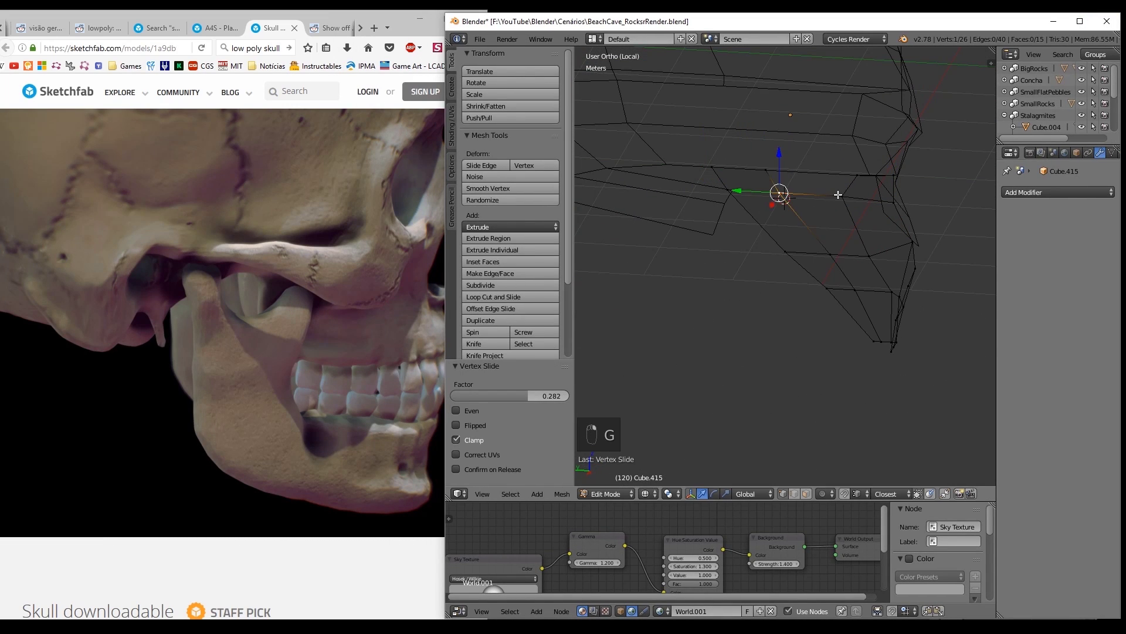
{"action": "key", "text": "a"}
{"action": "key", "text": "b"}
{"action": "key", "text": "ctrl+KP_3"}
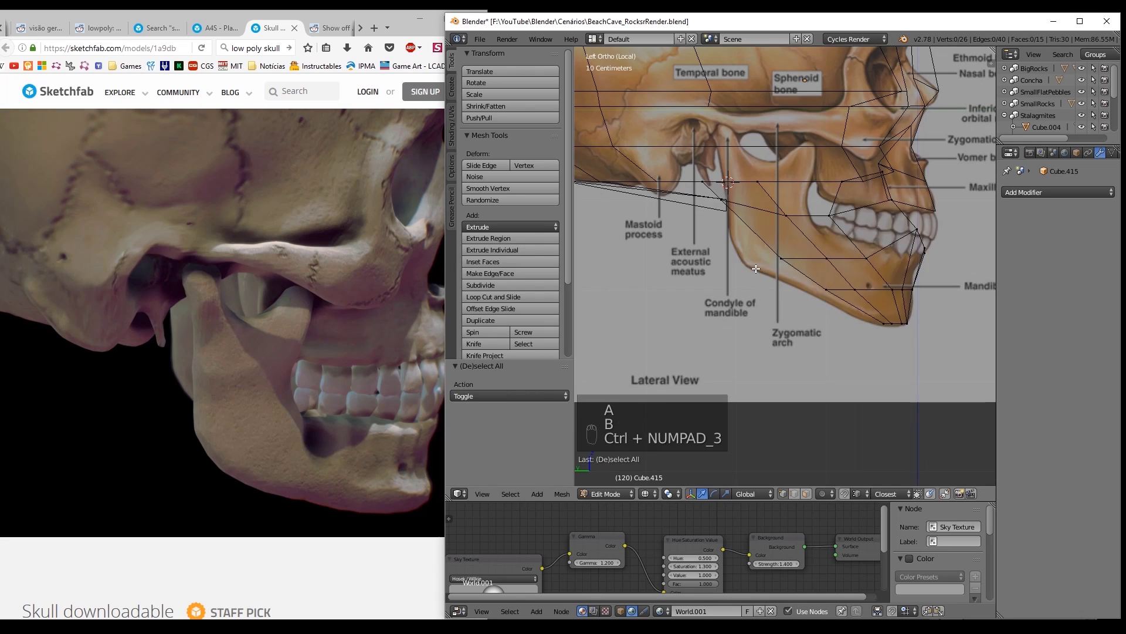
Step: Select vertices on the jaw outline one by one, ready to move them
{"action": "right_click", "coordinate": [744, 262]}
{"action": "key", "text": "g"}
{"action": "left_click", "coordinate": [803, 276]}
{"action": "key", "text": "a"}
{"action": "key", "text": "b"}
{"action": "key", "text": "g"}
{"action": "key", "text": "a"}
{"action": "key", "text": "b"}
{"action": "left_click_drag", "start_coordinate": [765, 207], "coordinate": [796, 234]}
{"action": "key", "text": "g"}
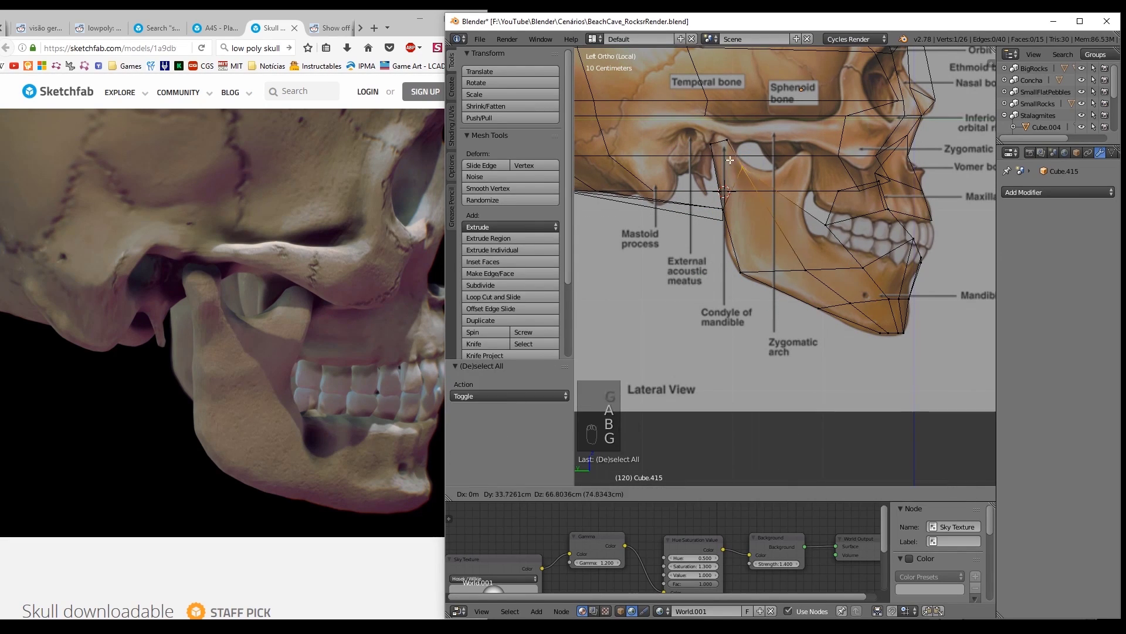
Step: Move and slide jaw vertices onto the side-view reference mandible outline
{"action": "left_click", "coordinate": [810, 150]}
{"action": "key", "text": "g"}
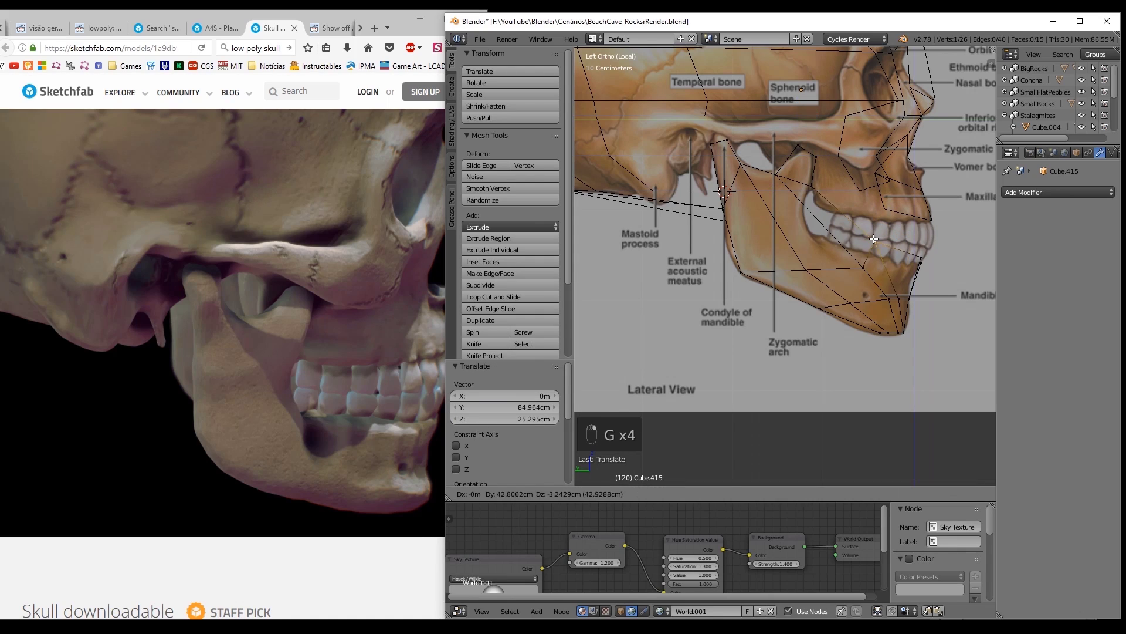
{"action": "left_click", "coordinate": [847, 262]}
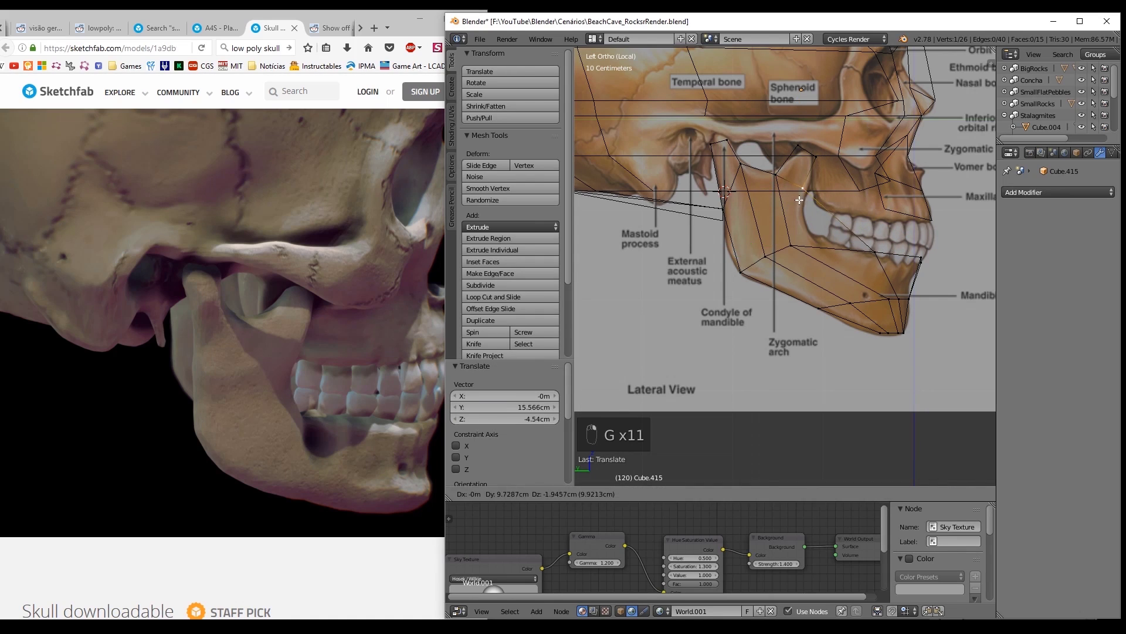
{"action": "key", "text": "g"}
{"action": "left_click", "coordinate": [889, 265]}
{"action": "key", "text": "g"}
{"action": "key", "text": "g"}
{"action": "left_click", "coordinate": [891, 299]}
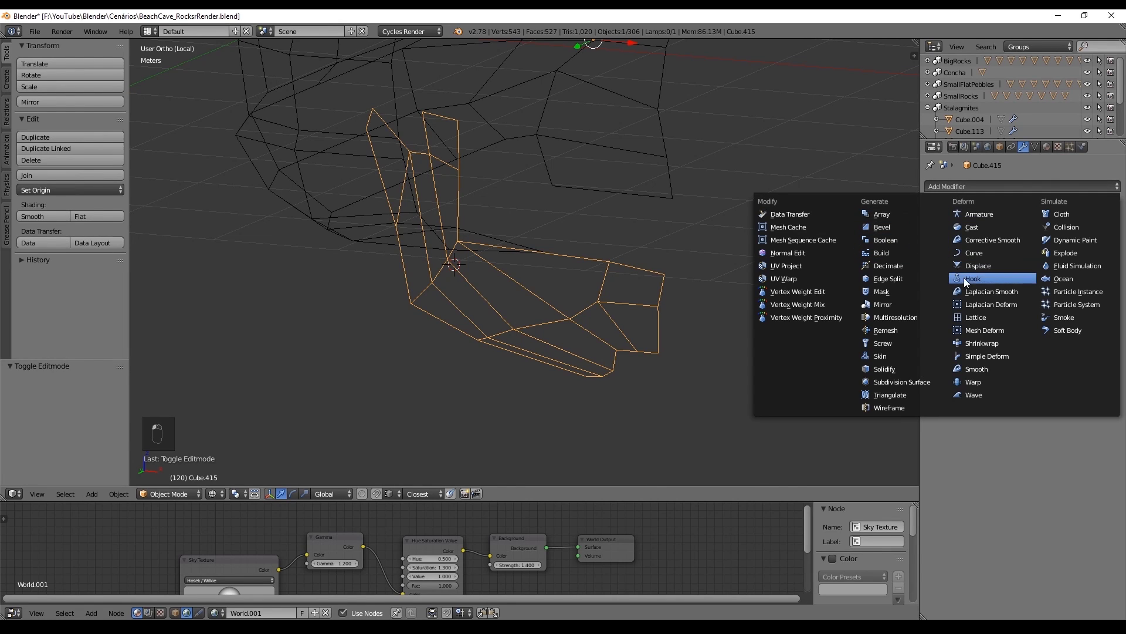
Step: Thicken the jaw with a Solidify modifier in solid shading, then view it from the front
{"action": "left_click", "coordinate": [899, 368]}
{"action": "mouse_move", "coordinate": [721, 274]}
{"action": "middle_mouse_down"}
{"action": "mouse_move", "coordinate": [640, 288]}
{"action": "mouse_move", "coordinate": [674, 258]}
{"action": "mouse_move", "coordinate": [874, 306]}
{"action": "middle_mouse_up"}
{"action": "key", "text": "z"}
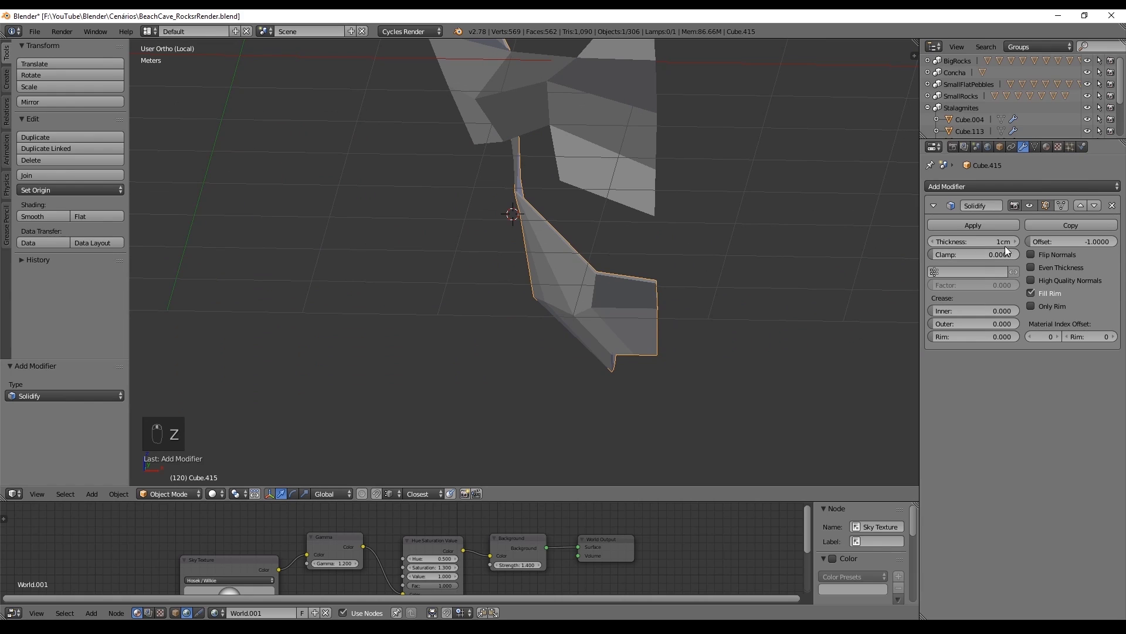
{"action": "left_click_drag", "start_coordinate": [1005, 242], "coordinate": [1034, 242]}
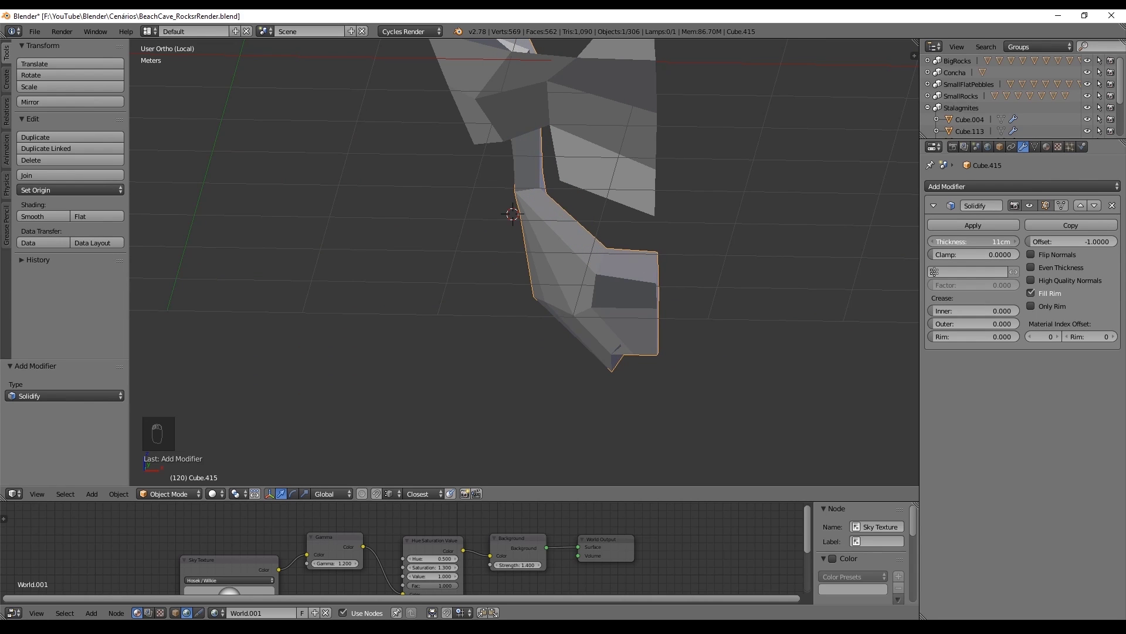
{"action": "middle_click_drag", "start_coordinate": [745, 256], "coordinate": [782, 245]}
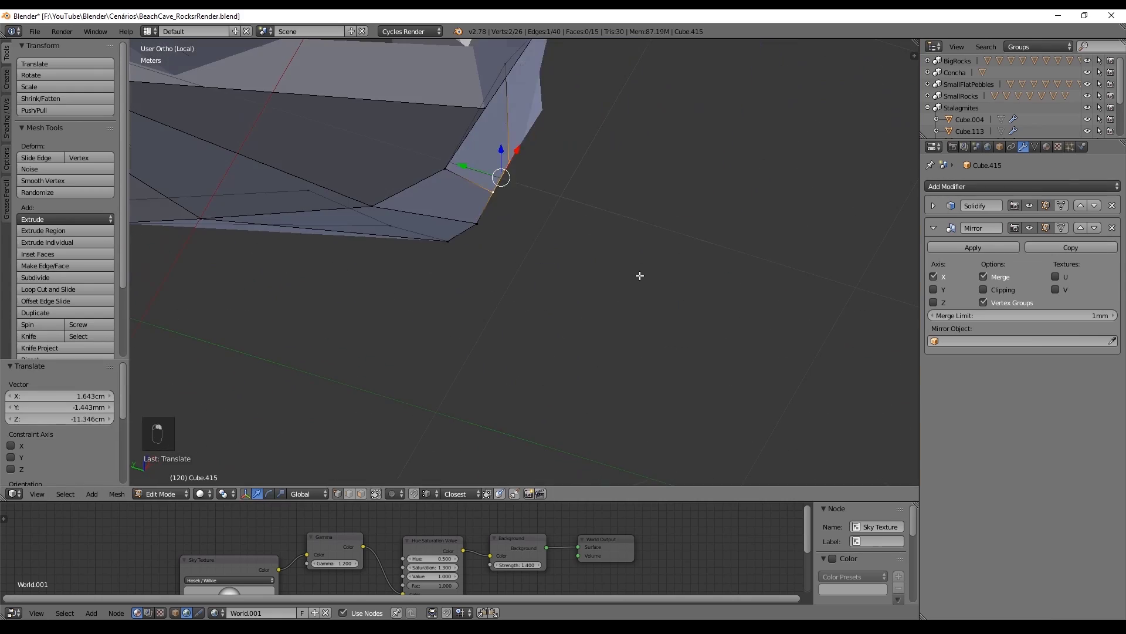
{"action": "key", "text": "Tab"}
{"action": "key", "text": "KP_1"}
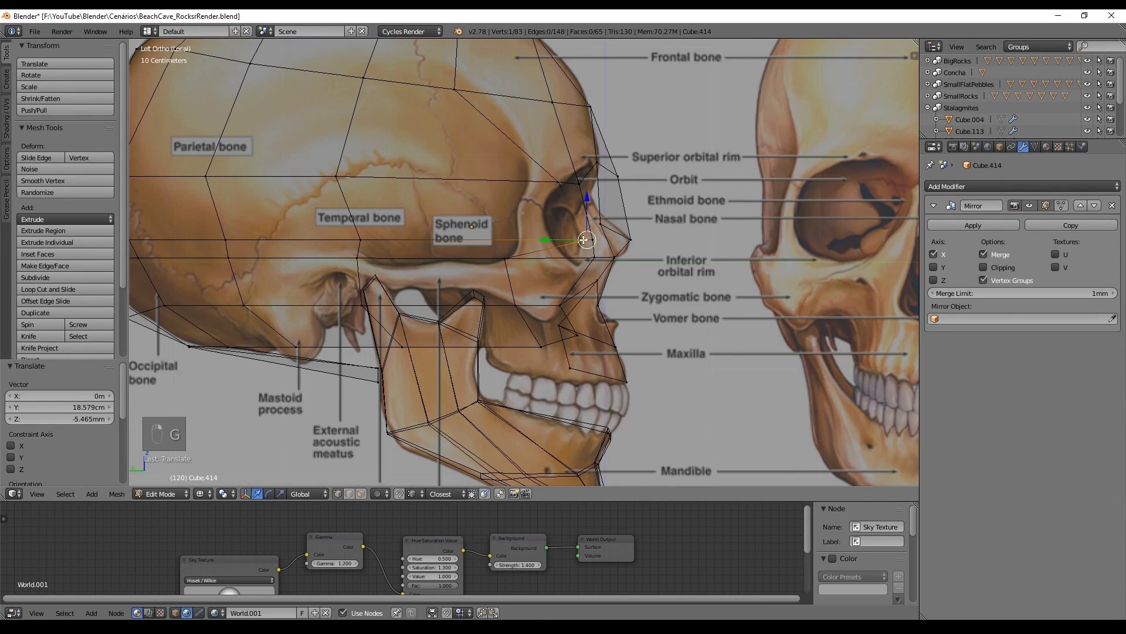
Step: Reselect cranium vertices and move one to trace the side-view eye socket
{"action": "key", "text": "a"}
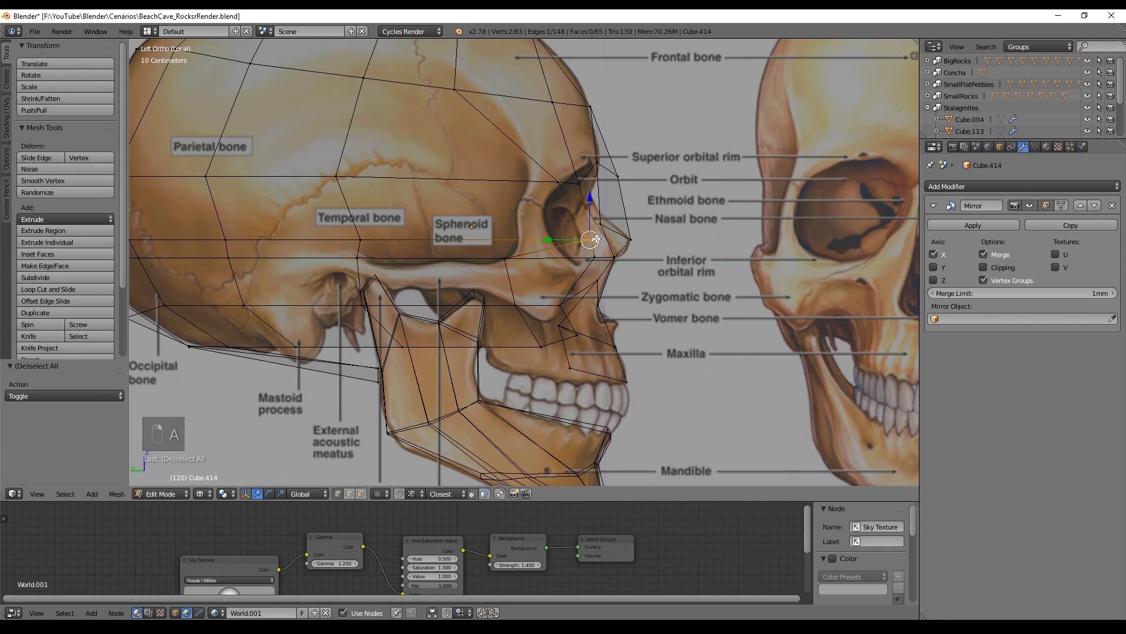
{"action": "key", "text": "a"}
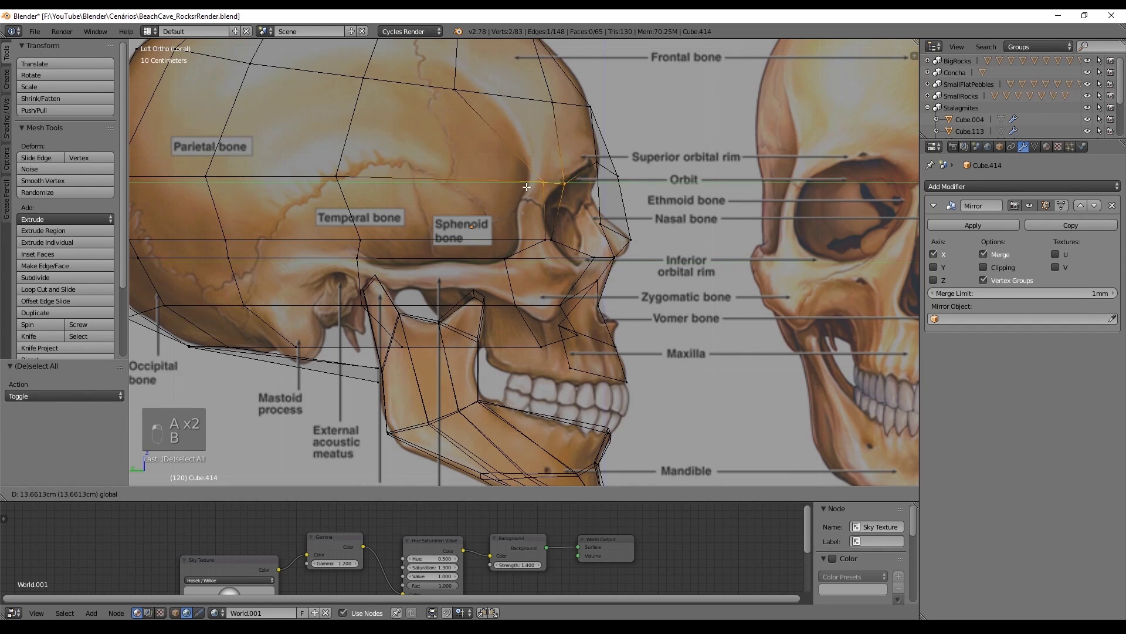
{"action": "key", "text": "a"}
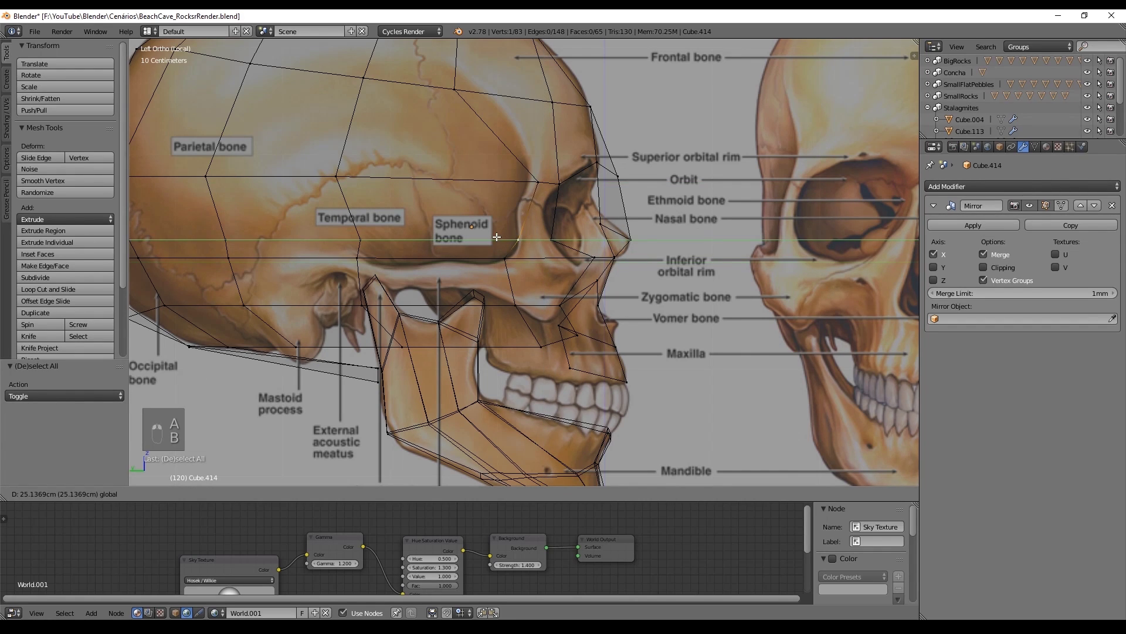
{"action": "key", "text": "a"}
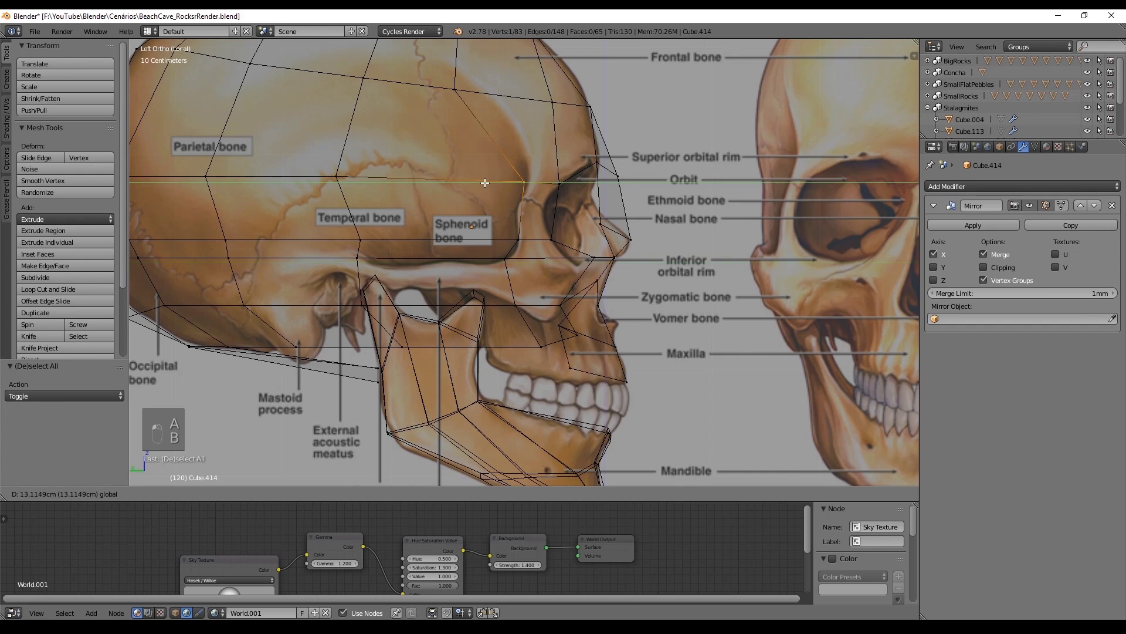
{"action": "left_click", "coordinate": [498, 172]}
{"action": "key", "text": "a"}
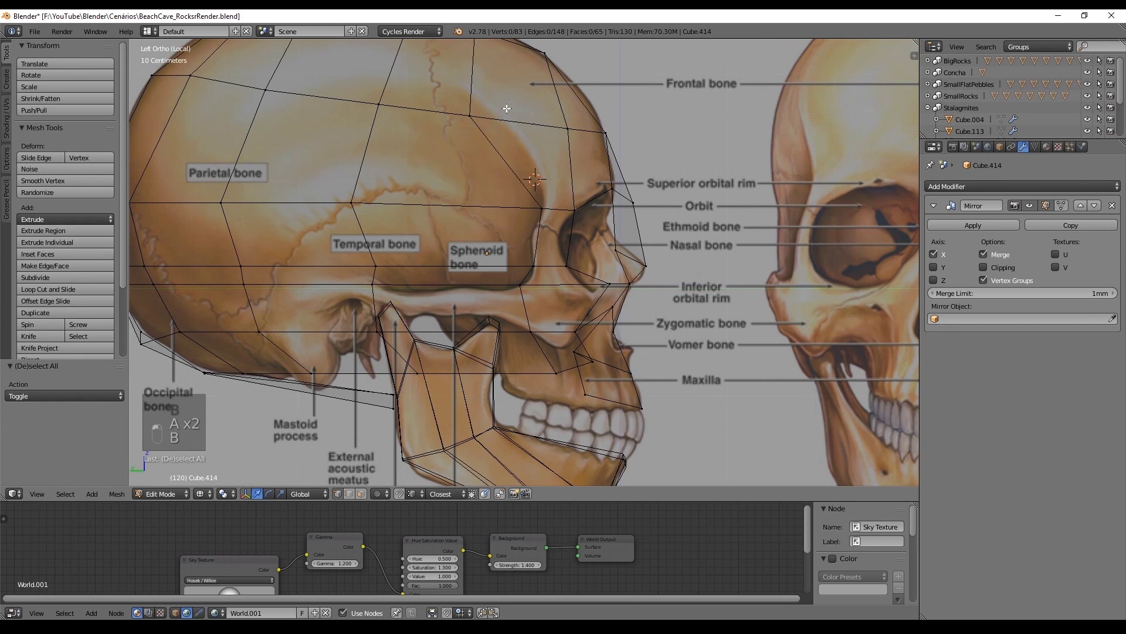
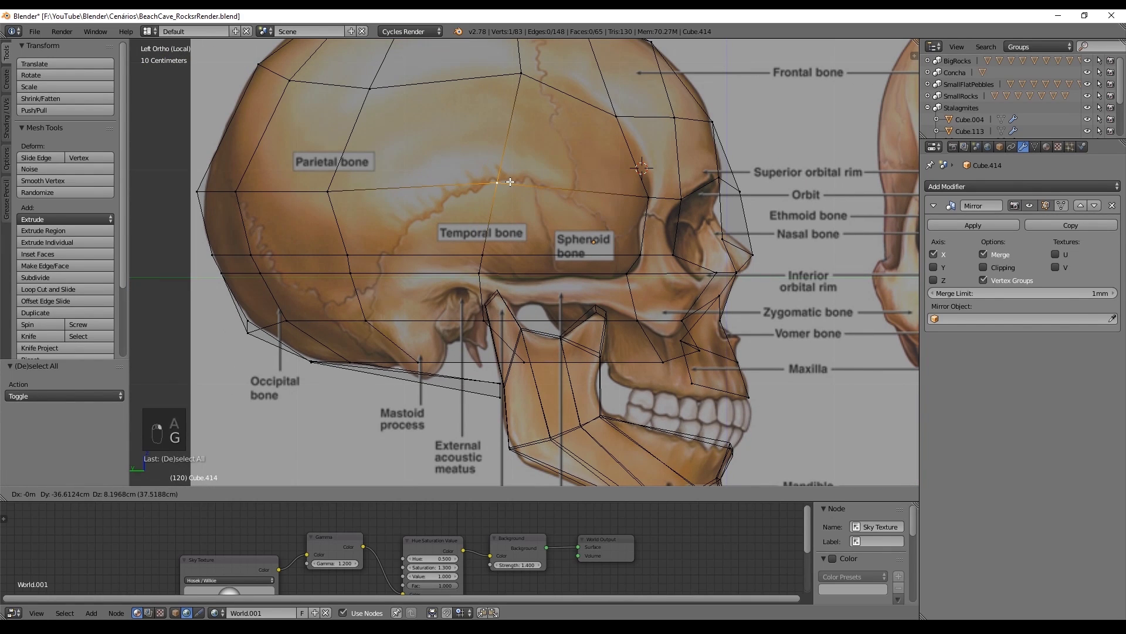
Step: Nudge the cranium vertices sideways, then align the view with the side reference
{"action": "left_click", "coordinate": [507, 183]}
{"action": "middle_click_drag", "start_coordinate": [507, 183], "coordinate": [486, 223]}
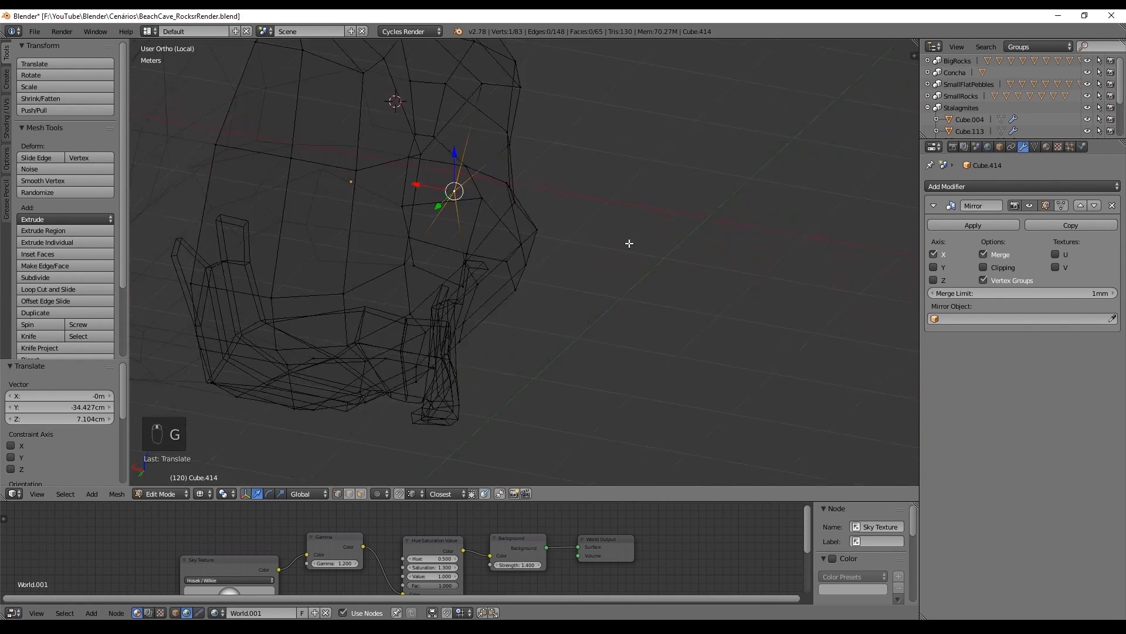
{"action": "left_click", "coordinate": [427, 203]}
{"action": "middle_click_drag", "start_coordinate": [426, 203], "coordinate": [636, 254]}
{"action": "key", "text": "KP_1"}
{"action": "key", "text": "ctrl+KP_3"}
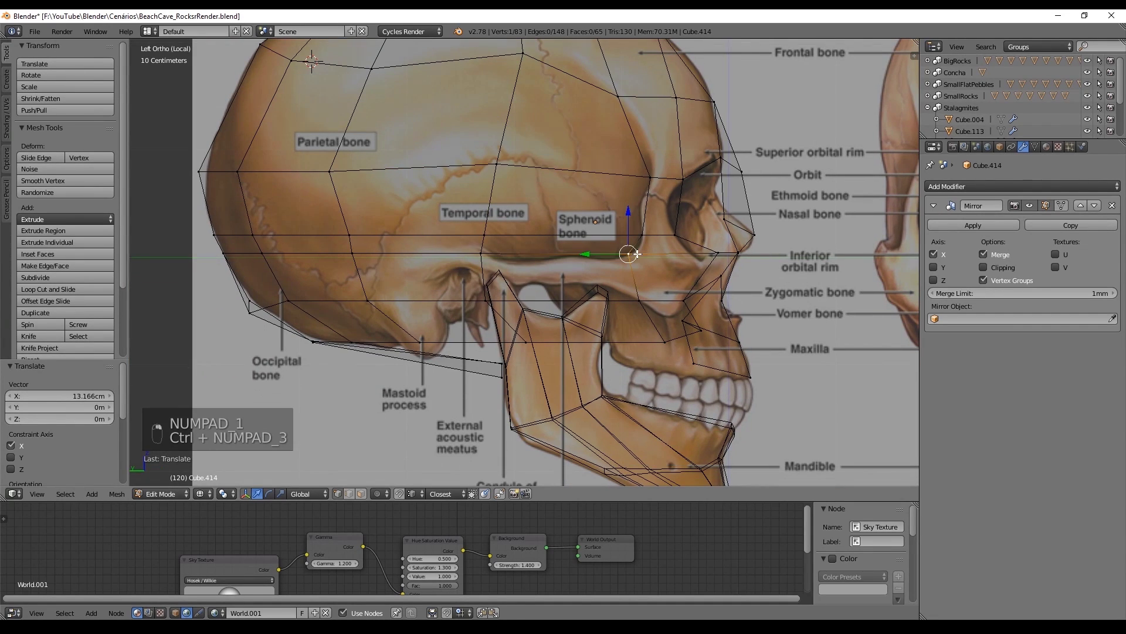
Step: Pull an outline vertex along Y to match the reference cheek profile
{"action": "key", "text": "g"}
{"action": "left_click", "coordinate": [639, 260]}
{"action": "middle_click_drag", "start_coordinate": [671, 285], "coordinate": [609, 277], "text": "shift"}
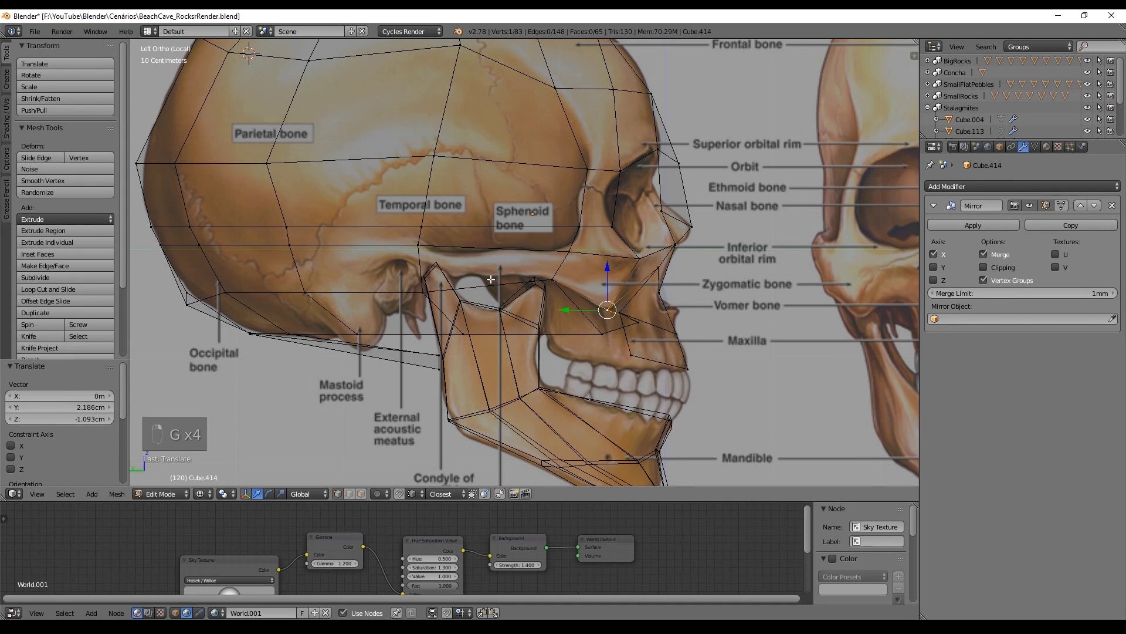
{"action": "key", "text": "y"}
{"action": "left_click", "coordinate": [447, 254]}
{"action": "middle_click_drag", "start_coordinate": [447, 253], "coordinate": [390, 279]}
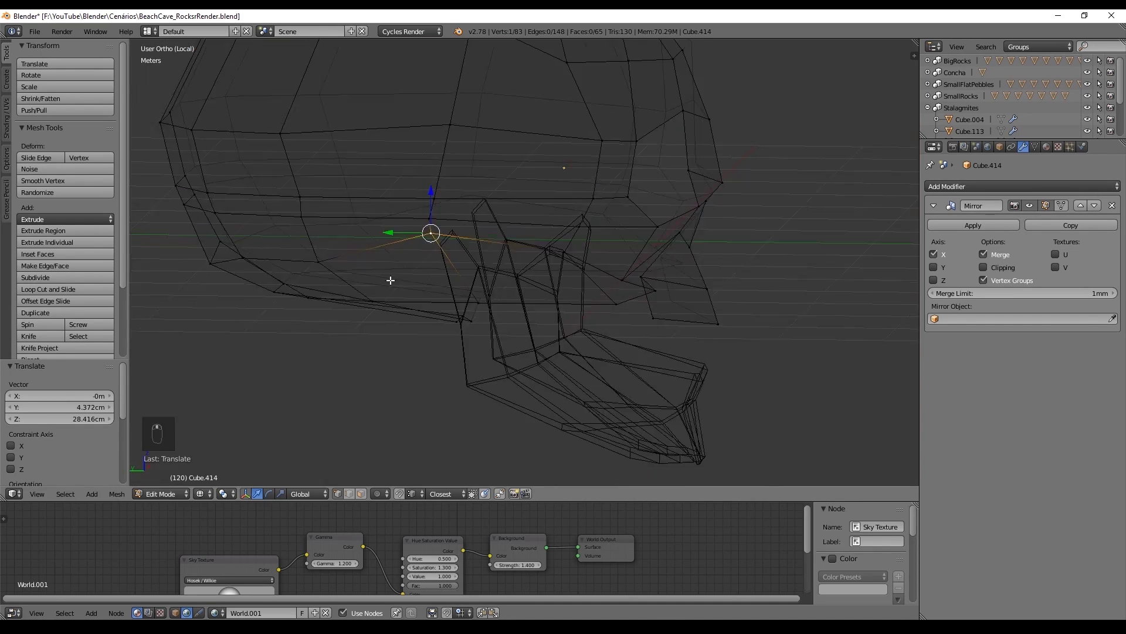
{"action": "key", "text": "z"}
{"action": "mouse_move", "coordinate": [611, 329]}
{"action": "middle_mouse_down"}
{"action": "mouse_move", "coordinate": [527, 288]}
{"action": "mouse_move", "coordinate": [607, 275]}
{"action": "mouse_move", "coordinate": [616, 290]}
{"action": "mouse_move", "coordinate": [557, 257]}
{"action": "middle_mouse_up"}
Step: Undo the last two vertex moves and return to Object Mode
{"action": "key", "text": "ctrl+z"}
{"action": "key", "text": "ctrl+z"}
{"action": "key", "text": "Tab"}
Step: Check the whole skull in Object Mode, then return to Edit Mode
{"action": "key", "text": "Tab"}
{"action": "key", "text": "ctrl+z"}
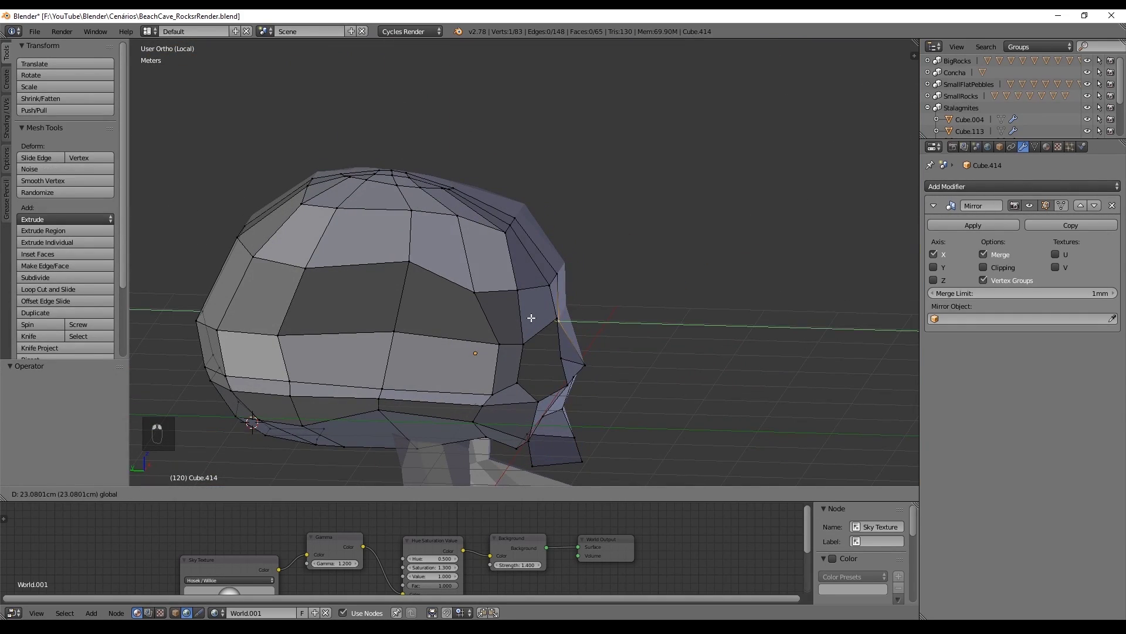
{"action": "key", "text": "Tab"}
{"action": "mouse_move", "coordinate": [544, 319]}
{"action": "middle_mouse_down"}
{"action": "mouse_move", "coordinate": [414, 299]}
{"action": "mouse_move", "coordinate": [607, 313]}
{"action": "mouse_move", "coordinate": [495, 257]}
{"action": "mouse_move", "coordinate": [654, 286]}
{"action": "middle_mouse_up"}
{"action": "key", "text": "Tab"}
{"action": "scroll", "coordinate": [606, 313], "scroll_direction": "up", "scroll_amount": 2}
{"action": "key", "text": "Tab"}
{"action": "key", "text": "Tab"}
Step: Push a brow-ridge vertex along Y and lower an eye-socket vertex
{"action": "key", "text": "g"}
{"action": "key", "text": "y"}
{"action": "left_click", "coordinate": [538, 264]}
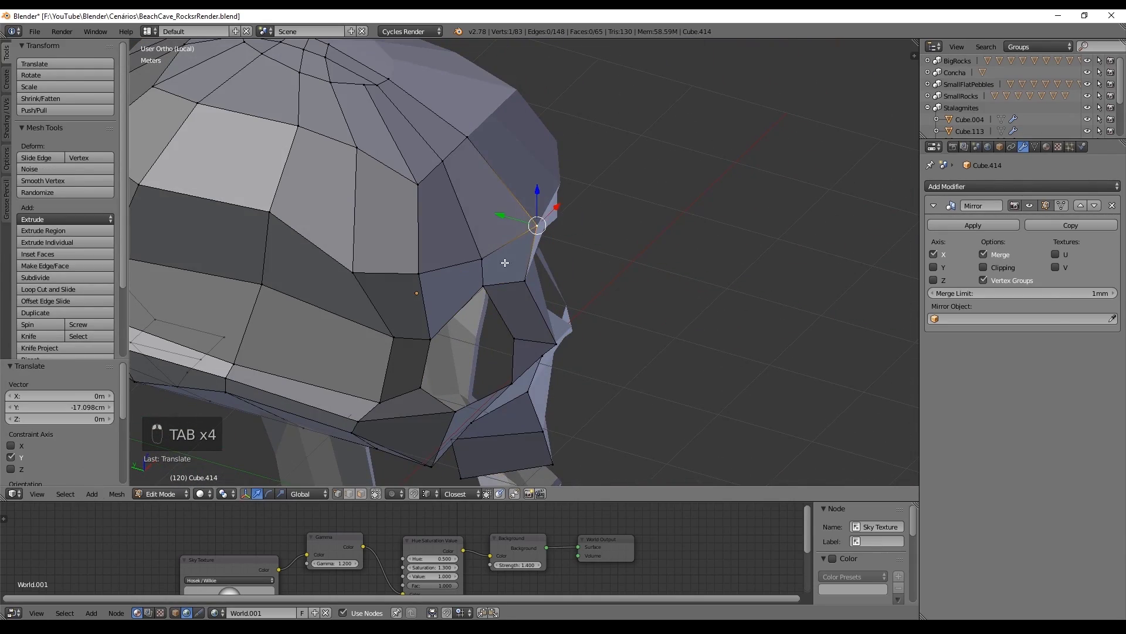
{"action": "scroll", "coordinate": [538, 264], "scroll_direction": "up", "scroll_amount": 2}
{"action": "left_click", "coordinate": [518, 268]}
{"action": "scroll", "coordinate": [518, 269], "scroll_direction": "down", "scroll_amount": 2}
{"action": "middle_click_drag", "start_coordinate": [473, 188], "coordinate": [425, 182]}
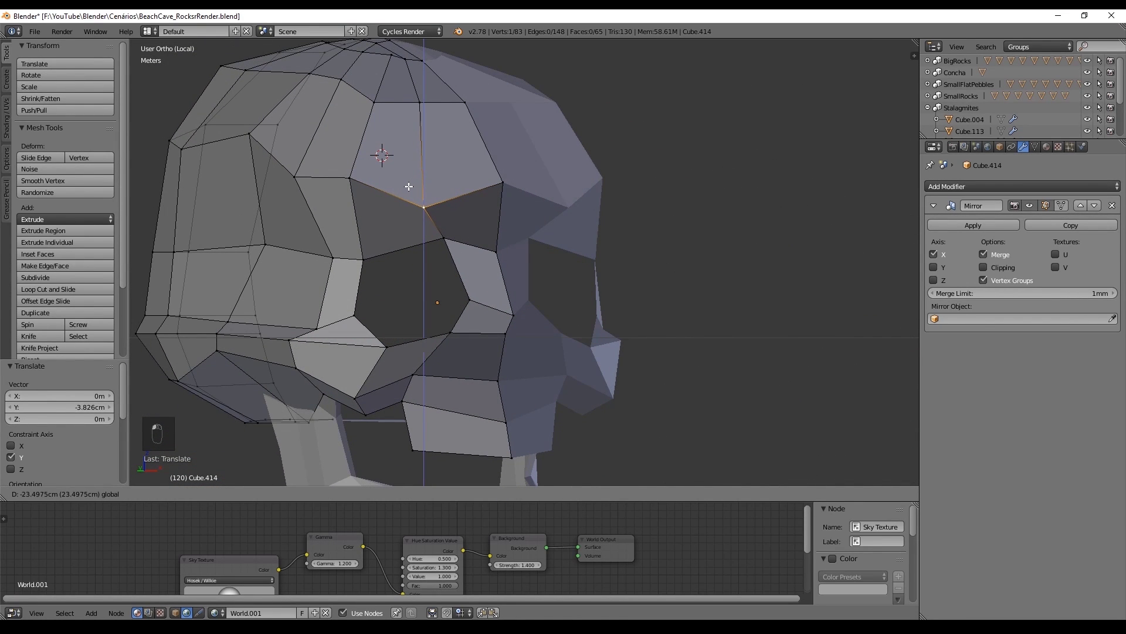
{"action": "left_click", "coordinate": [499, 184]}
{"action": "middle_click_drag", "start_coordinate": [499, 185], "coordinate": [553, 201]}
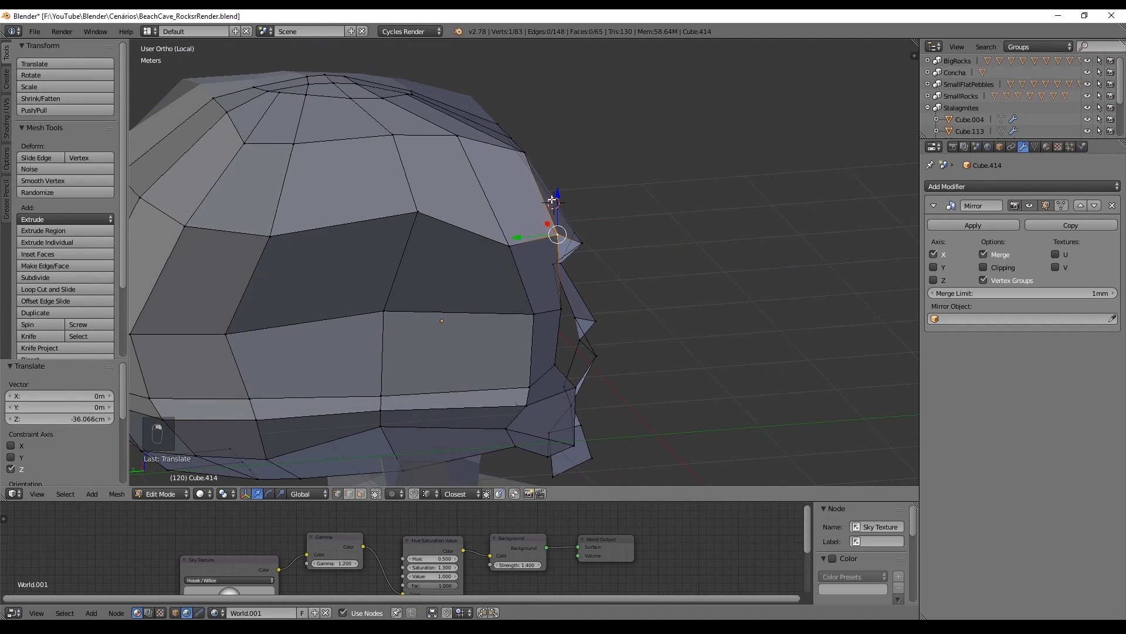
Step: Reposition another brow vertex with Z- and Y-constrained moves
{"action": "key", "text": "g"}
{"action": "key", "text": "z"}
{"action": "key", "text": "g"}
{"action": "key", "text": "y"}
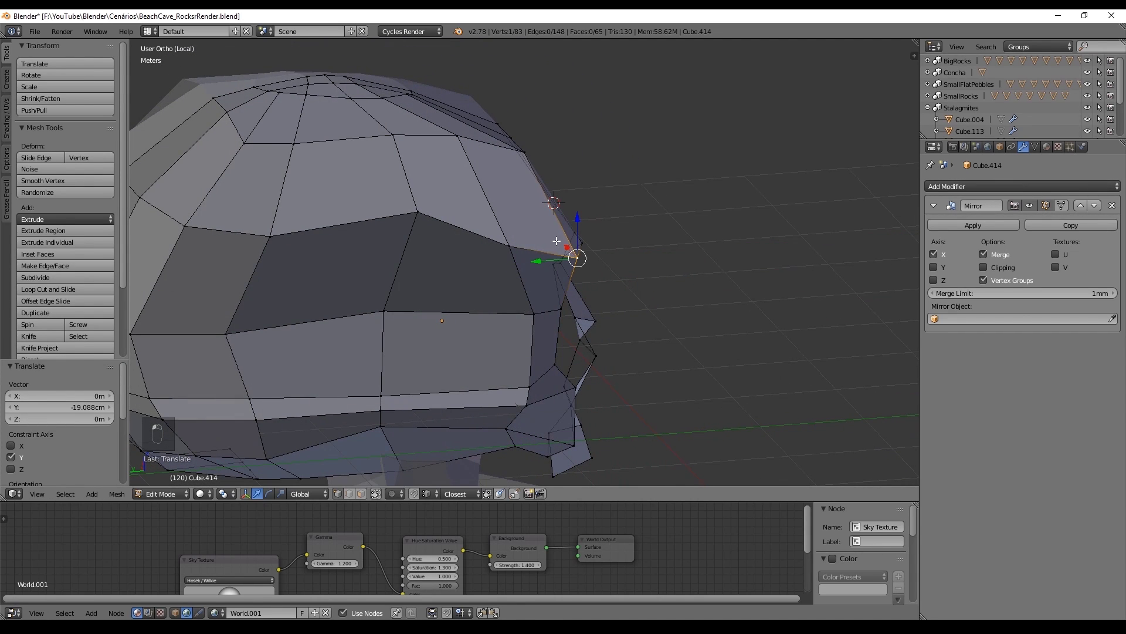
{"action": "key", "text": "z"}
{"action": "left_click", "coordinate": [578, 234]}
{"action": "mouse_move", "coordinate": [578, 235]}
{"action": "middle_mouse_down"}
{"action": "mouse_move", "coordinate": [468, 205]}
{"action": "mouse_move", "coordinate": [564, 239]}
{"action": "middle_mouse_up"}
Step: Review the skull, undo the last changes and return to the side reference view
{"action": "key", "text": "Tab"}
{"action": "scroll", "coordinate": [565, 238], "scroll_direction": "down", "scroll_amount": 3}
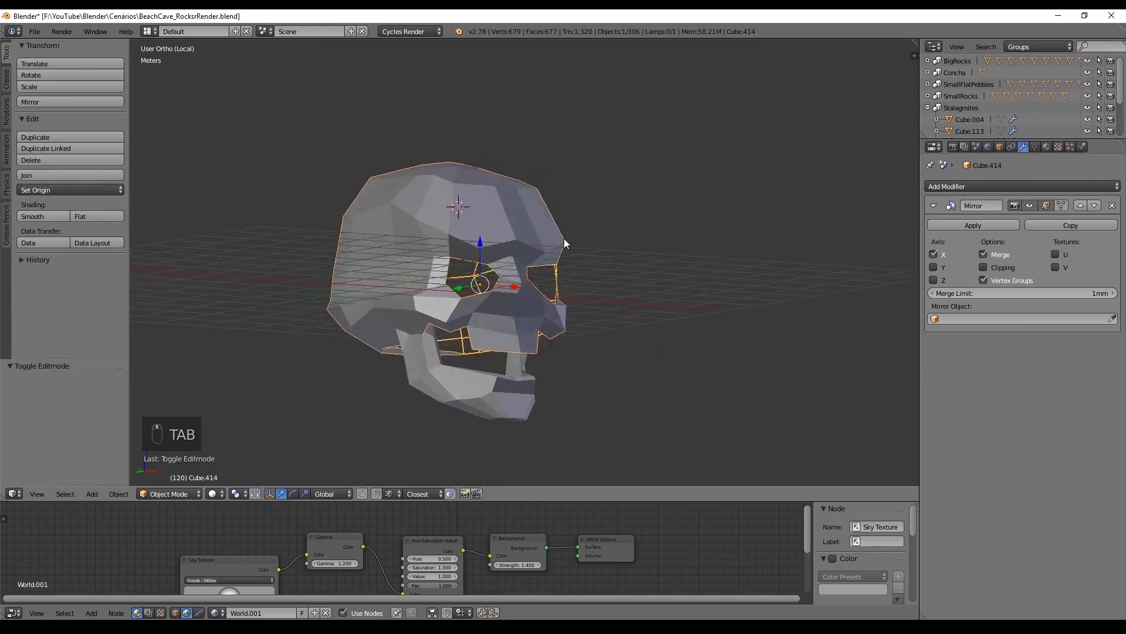
{"action": "scroll", "coordinate": [564, 239], "scroll_direction": "up", "scroll_amount": 5}
{"action": "key", "text": "Tab"}
{"action": "key", "text": "ctrl+z"}
{"action": "key", "text": "ctrl+z"}
{"action": "scroll", "coordinate": [423, 219], "scroll_direction": "down", "scroll_amount": 1}
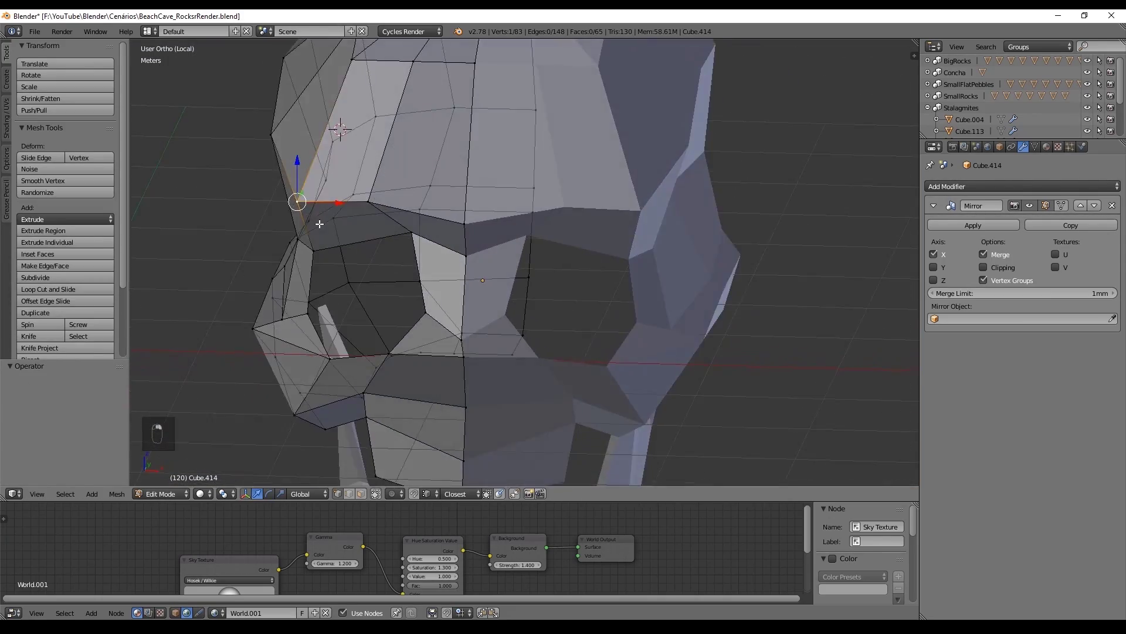
{"action": "key", "text": "ctrl+KP_3"}
{"action": "key", "text": "z"}
{"action": "key", "text": "z"}
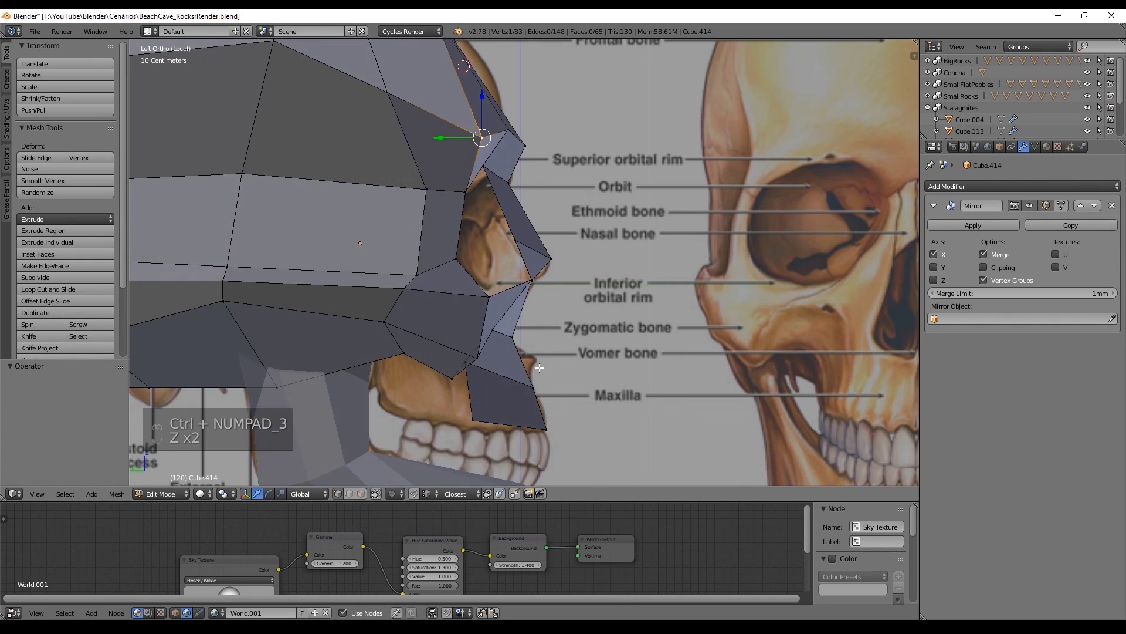
Step: Add an edge loop (Ctrl+R) and move its new vertices to fit the reference
{"action": "key", "text": "ctrl+r"}
{"action": "left_click", "coordinate": [546, 385]}
{"action": "key", "text": "KP_3"}
{"action": "key", "text": "KP_1"}
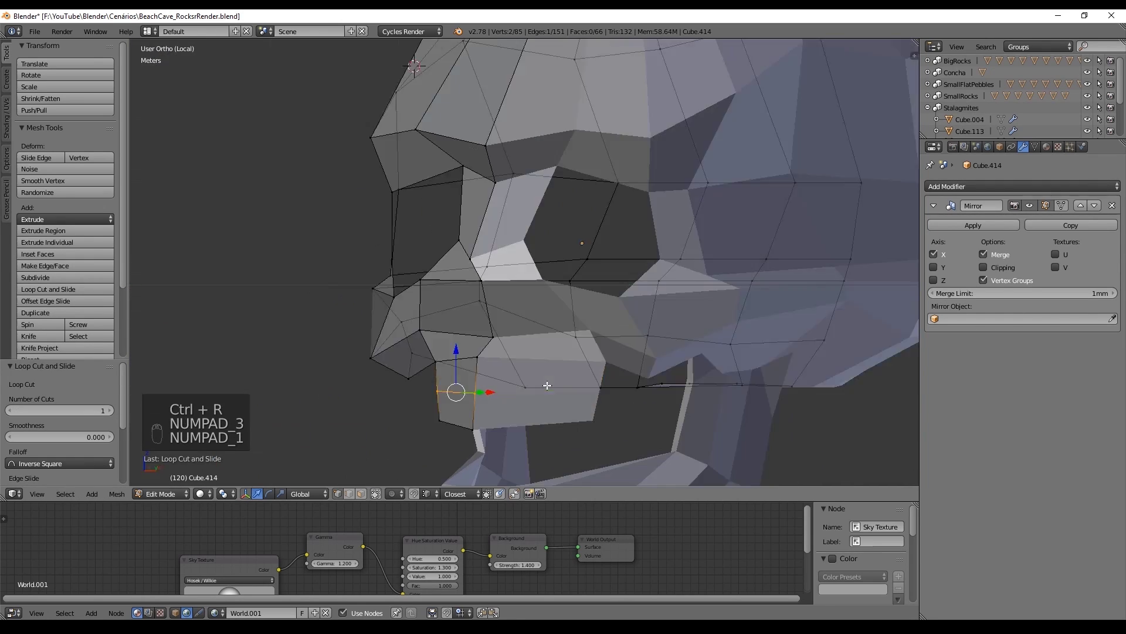
{"action": "key", "text": "ctrl+KP_3"}
{"action": "key", "text": "z"}
{"action": "key", "text": "g"}
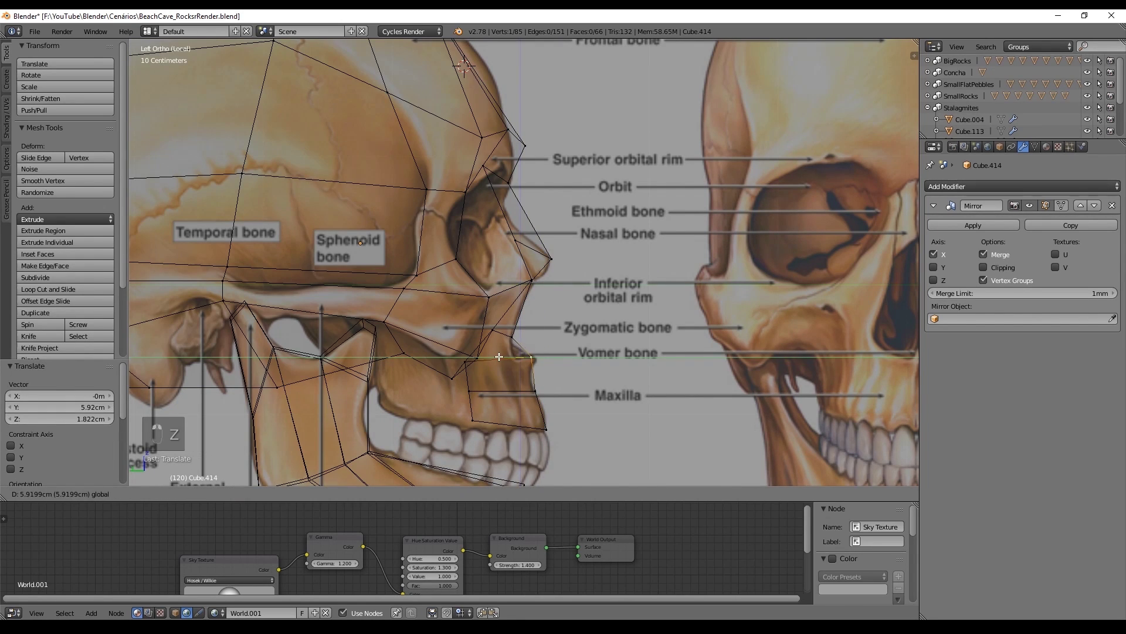
{"action": "left_click", "coordinate": [506, 347]}
{"action": "mouse_move", "coordinate": [506, 348]}
{"action": "middle_mouse_down"}
{"action": "mouse_move", "coordinate": [476, 351]}
{"action": "mouse_move", "coordinate": [462, 254]}
{"action": "middle_mouse_up"}
Step: Delete the faces covering the nasal opening, checking front and side references
{"action": "key", "text": "KP_1"}
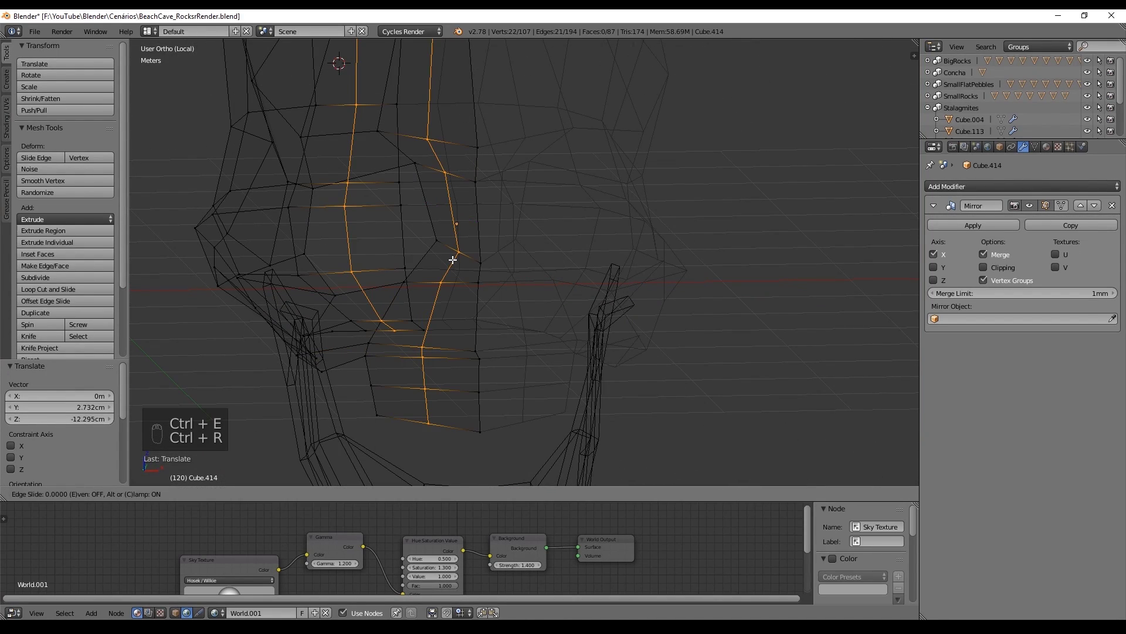
{"action": "key", "text": "KP_3"}
{"action": "key", "text": "KP_1"}
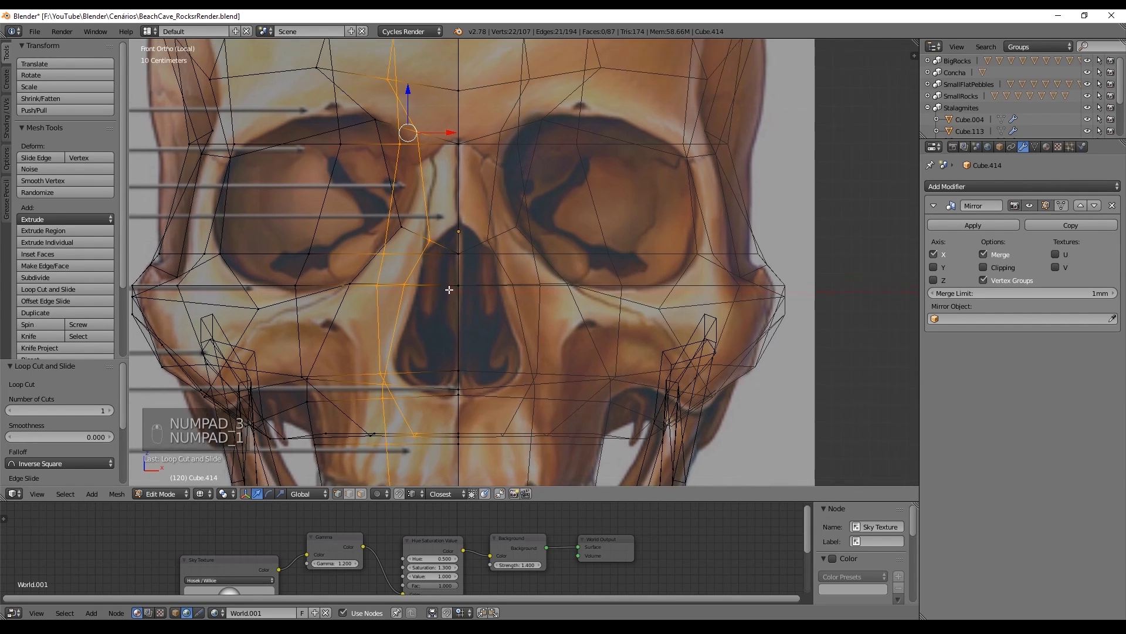
{"action": "mouse_move", "coordinate": [448, 289]}
{"action": "middle_mouse_down", "text": "shift"}
{"action": "mouse_move", "coordinate": [471, 246]}
{"action": "mouse_move", "coordinate": [454, 238]}
{"action": "mouse_move", "coordinate": [483, 211]}
{"action": "middle_mouse_up", "text": "shift"}
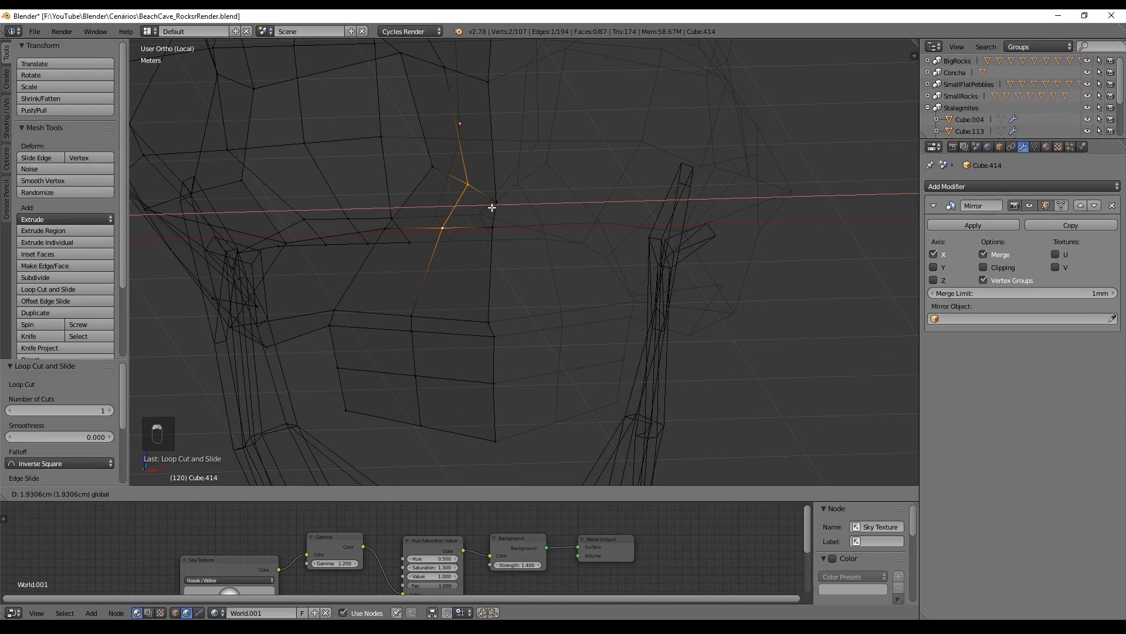
{"action": "key", "text": "KP_3"}
{"action": "key", "text": "KP_1"}
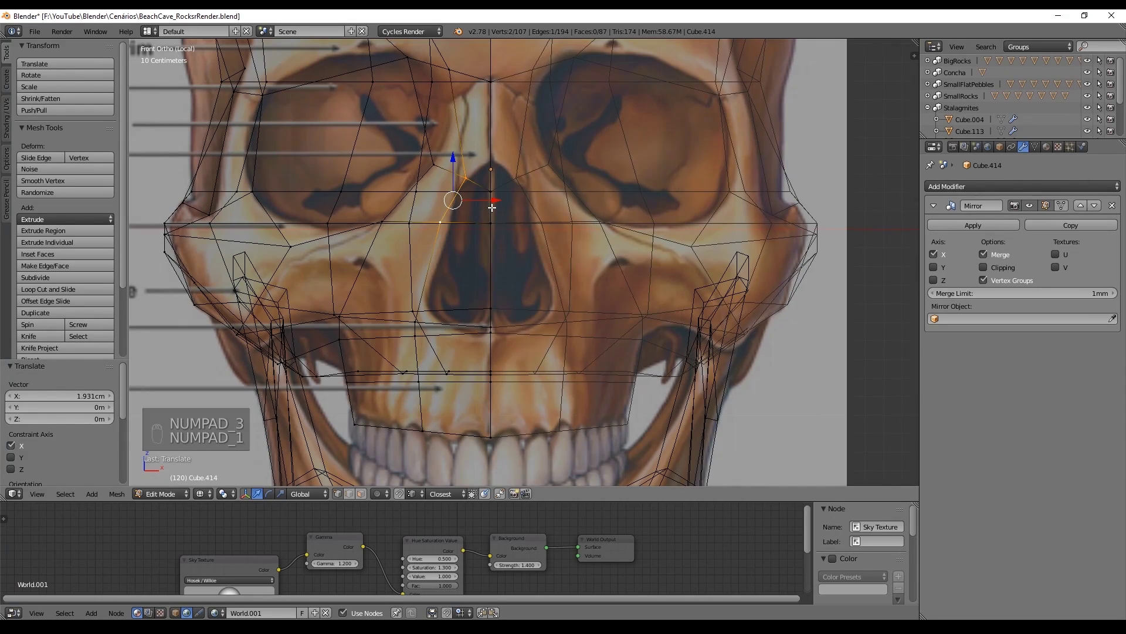
{"action": "mouse_move", "coordinate": [493, 205]}
{"action": "middle_mouse_down"}
{"action": "mouse_move", "coordinate": [578, 185]}
{"action": "mouse_move", "coordinate": [500, 209]}
{"action": "middle_mouse_up"}
{"action": "key", "text": "ctrl+Tab"}
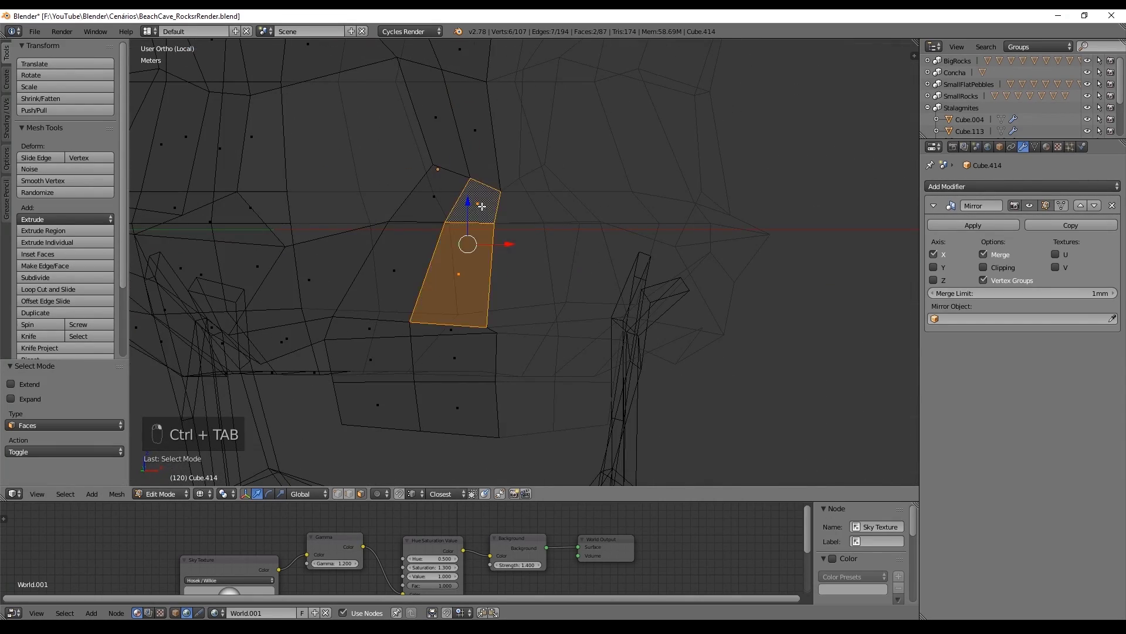
{"action": "key", "text": "Delete"}
{"action": "key", "text": "z"}
{"action": "scroll", "coordinate": [483, 208], "scroll_direction": "down", "scroll_amount": 3}
{"action": "scroll", "coordinate": [483, 207], "scroll_direction": "up", "scroll_amount": 2}
{"action": "scroll", "coordinate": [483, 208], "scroll_direction": "up", "scroll_amount": 3}
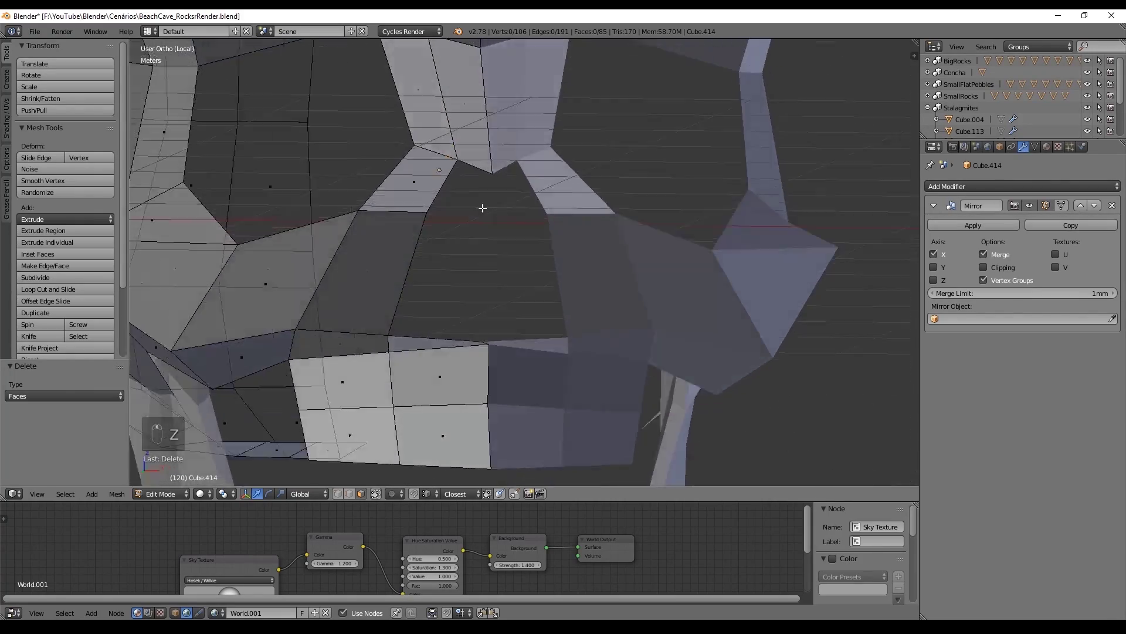
Step: Move a vertex beside the nose opening sideways
{"action": "middle_click_drag", "start_coordinate": [483, 208], "coordinate": [473, 238]}
{"action": "key", "text": "KP_1"}
{"action": "right_click", "coordinate": [462, 176]}
{"action": "key", "text": "z"}
{"action": "left_click_drag", "start_coordinate": [511, 176], "coordinate": [483, 173]}
{"action": "middle_click_drag", "start_coordinate": [483, 174], "coordinate": [521, 163]}
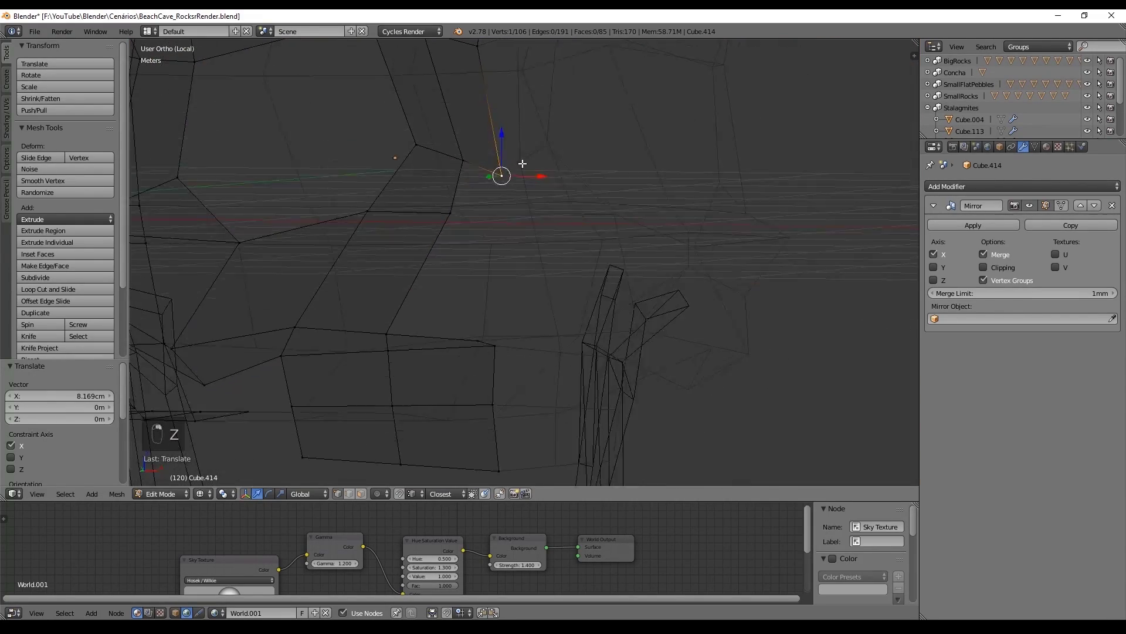
Step: Edge-slide a cranium edge loop into a new position
{"action": "key", "text": "z"}
{"action": "mouse_move", "coordinate": [305, 221]}
{"action": "middle_mouse_down"}
{"action": "mouse_move", "coordinate": [317, 261]}
{"action": "mouse_move", "coordinate": [389, 259]}
{"action": "mouse_move", "coordinate": [381, 238]}
{"action": "mouse_move", "coordinate": [403, 161]}
{"action": "mouse_move", "coordinate": [421, 179]}
{"action": "middle_mouse_up"}
{"action": "key", "text": "a"}
{"action": "mouse_move", "coordinate": [397, 141]}
{"action": "middle_mouse_down"}
{"action": "mouse_move", "coordinate": [385, 192]}
{"action": "mouse_move", "coordinate": [422, 168]}
{"action": "mouse_move", "coordinate": [404, 162]}
{"action": "middle_mouse_up"}
{"action": "left_click", "coordinate": [395, 179], "text": "alt"}
{"action": "key", "text": "g"}
{"action": "key", "text": "g"}
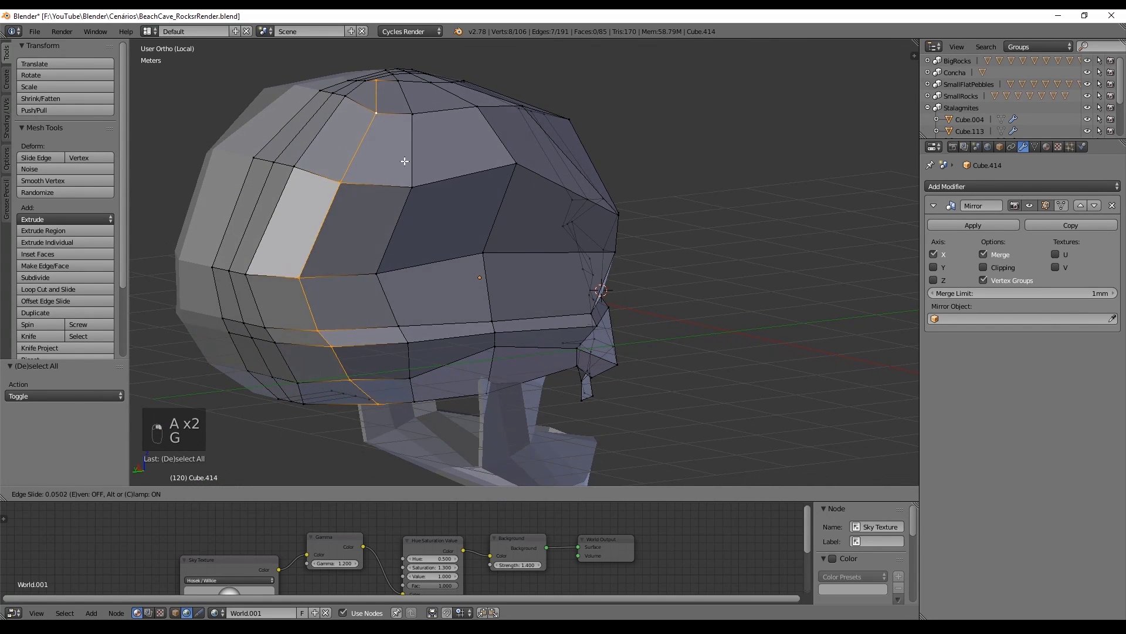
{"action": "left_click", "coordinate": [167, 179]}
{"action": "mouse_move", "coordinate": [167, 179]}
{"action": "middle_mouse_down"}
{"action": "mouse_move", "coordinate": [332, 205]}
{"action": "mouse_move", "coordinate": [423, 264]}
{"action": "mouse_move", "coordinate": [563, 290]}
{"action": "middle_mouse_up"}
Step: Merge the mesh's eight duplicate vertices by distance
{"action": "key", "text": "a"}
{"action": "key", "text": "w"}
{"action": "left_click", "coordinate": [331, 205]}
{"action": "key", "text": "a"}
{"action": "left_click", "coordinate": [365, 227]}
{"action": "key", "text": "ctrl+z"}
Step: Move the selected vertices in top view and re-enter Edit Mode
{"action": "key", "text": "KP_7"}
{"action": "key", "text": "g"}
{"action": "left_click", "coordinate": [628, 273]}
{"action": "key", "text": "Tab"}
{"action": "key", "text": "Tab"}
{"action": "key", "text": "Tab"}
{"action": "mouse_move", "coordinate": [628, 273]}
{"action": "middle_mouse_down"}
{"action": "mouse_move", "coordinate": [817, 207]}
{"action": "mouse_move", "coordinate": [535, 194]}
{"action": "mouse_move", "coordinate": [444, 154]}
{"action": "middle_mouse_up"}
{"action": "key", "text": "Tab"}
{"action": "key", "text": "Tab"}
{"action": "key", "text": "Tab"}
{"action": "key", "text": "a"}
{"action": "key", "text": "a"}
{"action": "key", "text": "a"}
Step: Select an edge loop across the cranium and start moving it
{"action": "key", "text": "Tab"}
{"action": "scroll", "coordinate": [626, 204], "scroll_direction": "up", "scroll_amount": 3}
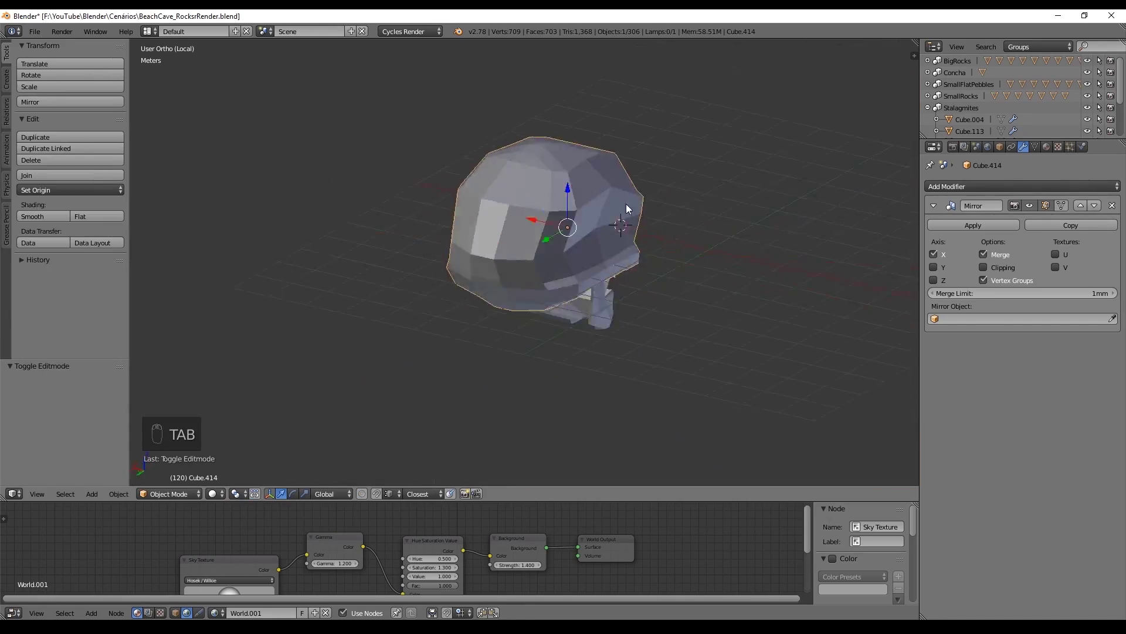
{"action": "key", "text": "Tab"}
{"action": "key", "text": "a"}
{"action": "key", "text": "a"}
{"action": "key", "text": "a"}
{"action": "left_click", "coordinate": [516, 204], "text": "alt"}
{"action": "key", "text": "g"}
{"action": "key", "text": "g"}
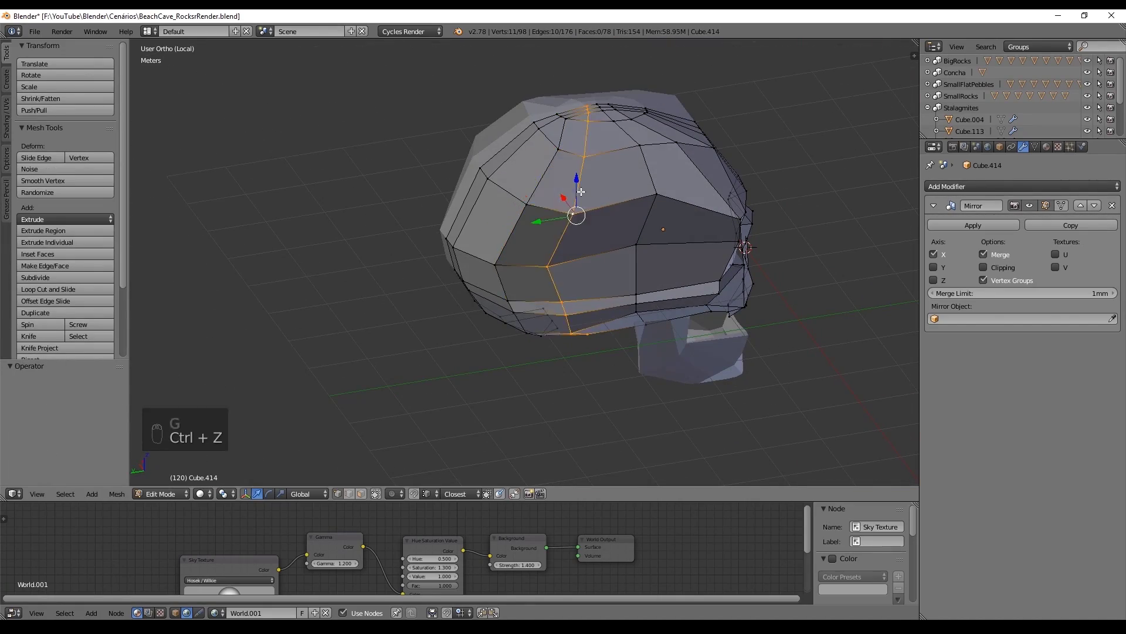
Step: Box-deselect the loop's top-right vertices and confirm the loop's position
{"action": "key", "text": "b"}
{"action": "middle_click_drag", "start_coordinate": [622, 64], "coordinate": [599, 132]}
{"action": "key", "text": "n"}
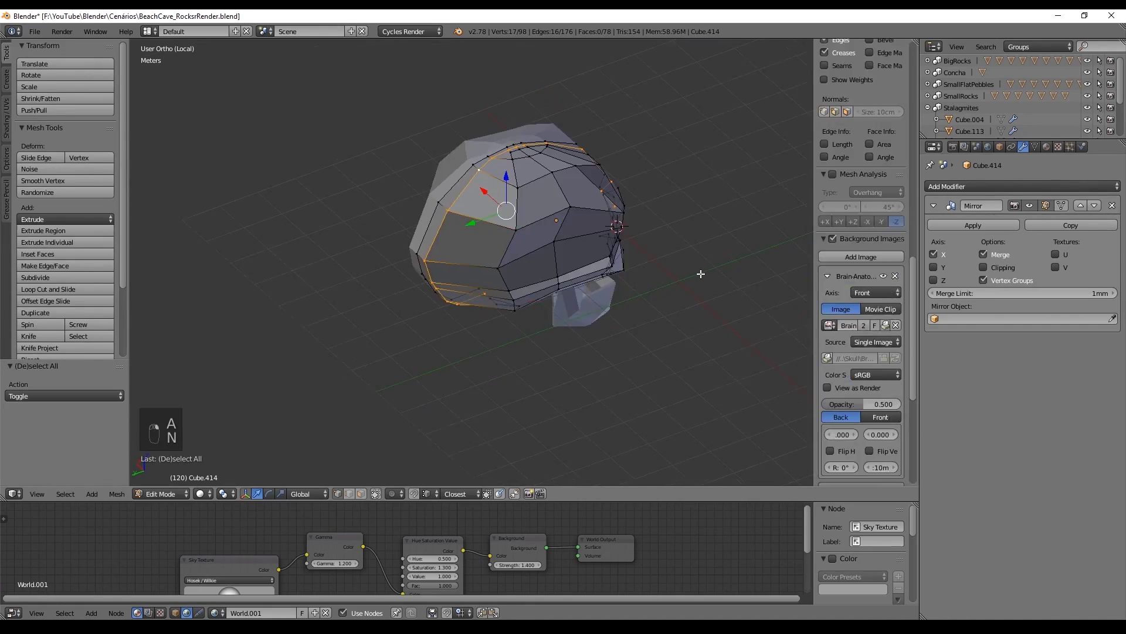
{"action": "key", "text": "n"}
{"action": "key", "text": "b"}
Step: Slide the cranium loop in top wireframe view, then leave Edit Mode
{"action": "key", "text": "g"}
{"action": "key", "text": "g"}
{"action": "left_click", "coordinate": [572, 217]}
{"action": "key", "text": "KP_7"}
{"action": "key", "text": "z"}
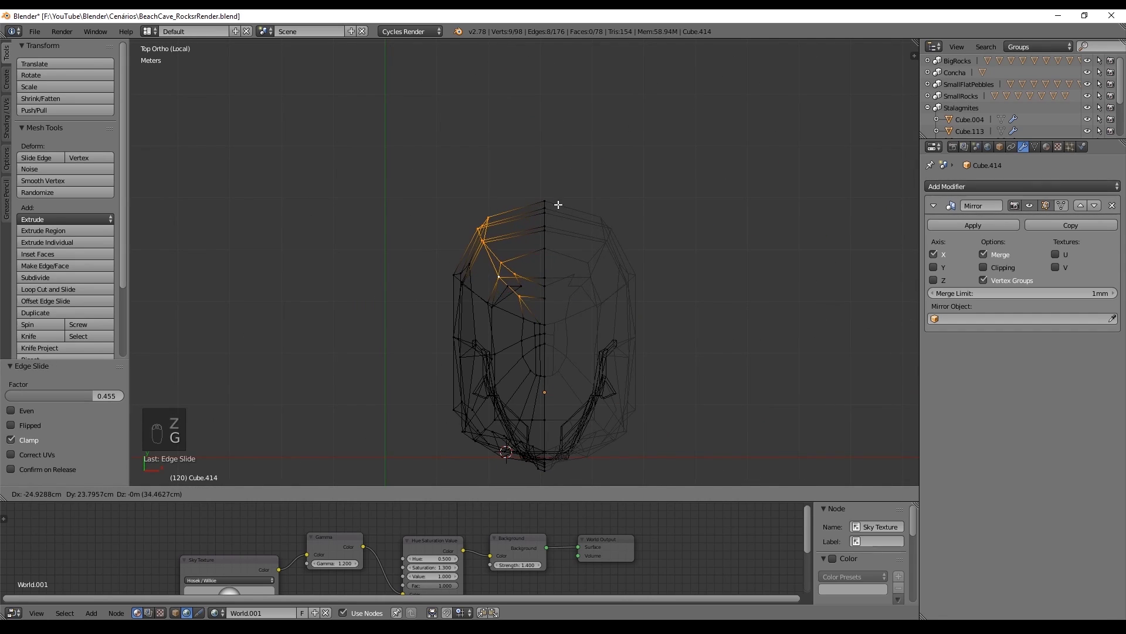
{"action": "key", "text": "z"}
{"action": "key", "text": "KP_5"}
{"action": "mouse_move", "coordinate": [559, 204]}
{"action": "middle_mouse_down"}
{"action": "mouse_move", "coordinate": [694, 159]}
{"action": "mouse_move", "coordinate": [601, 165]}
{"action": "middle_mouse_up"}
{"action": "key", "text": "Tab"}
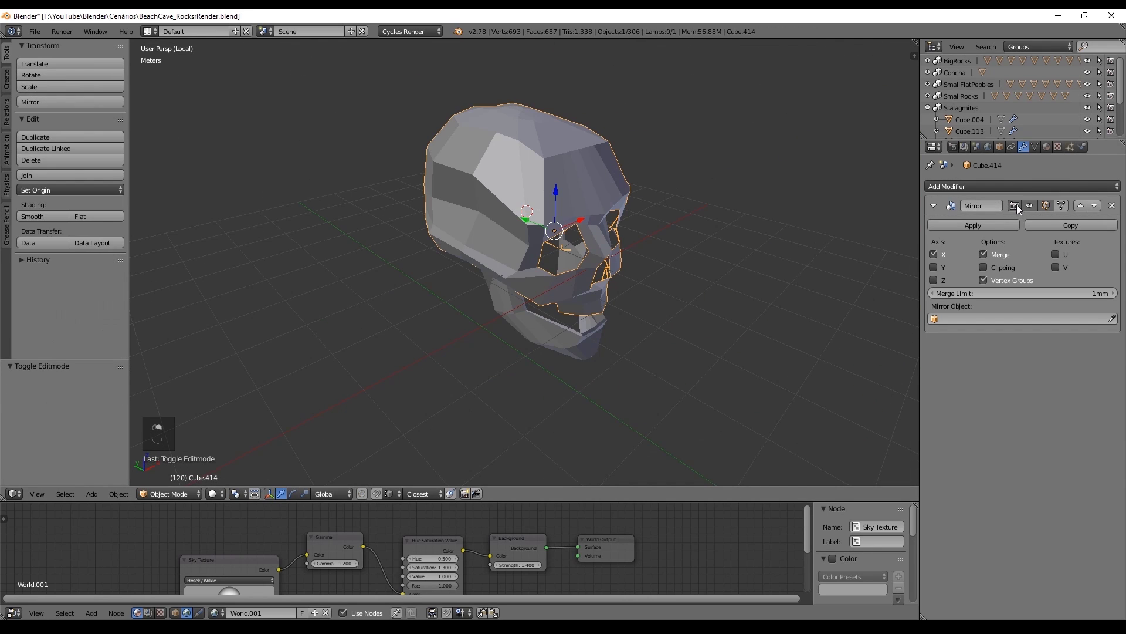
Step: Add a Solidify modifier to the skull with a 10cm thickness
{"action": "left_click", "coordinate": [1020, 190]}
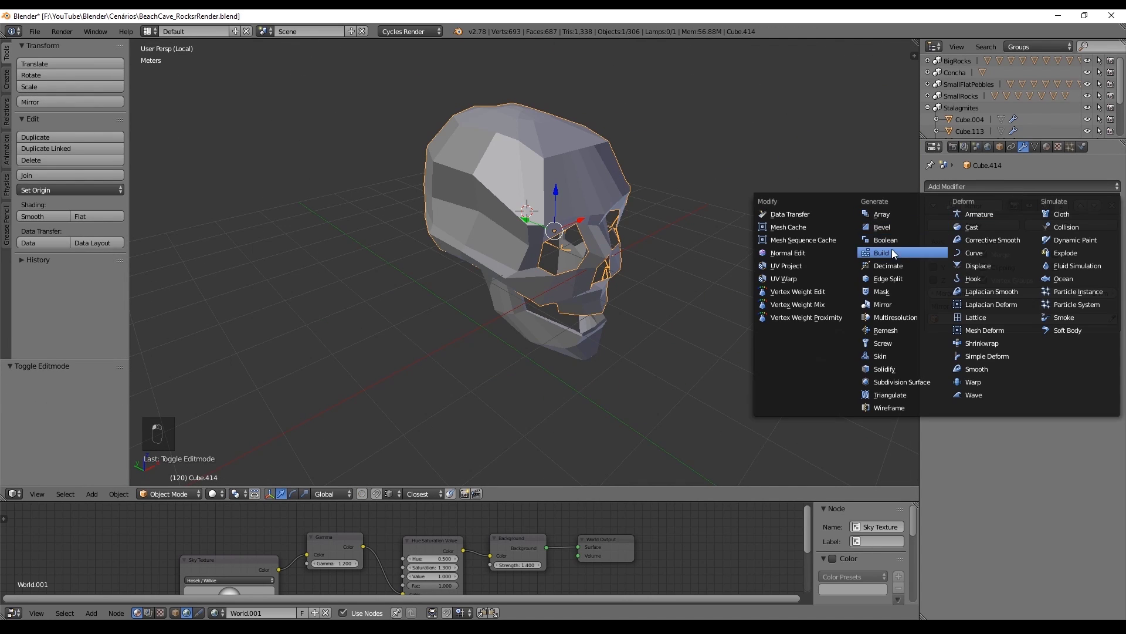
{"action": "left_click", "coordinate": [883, 367]}
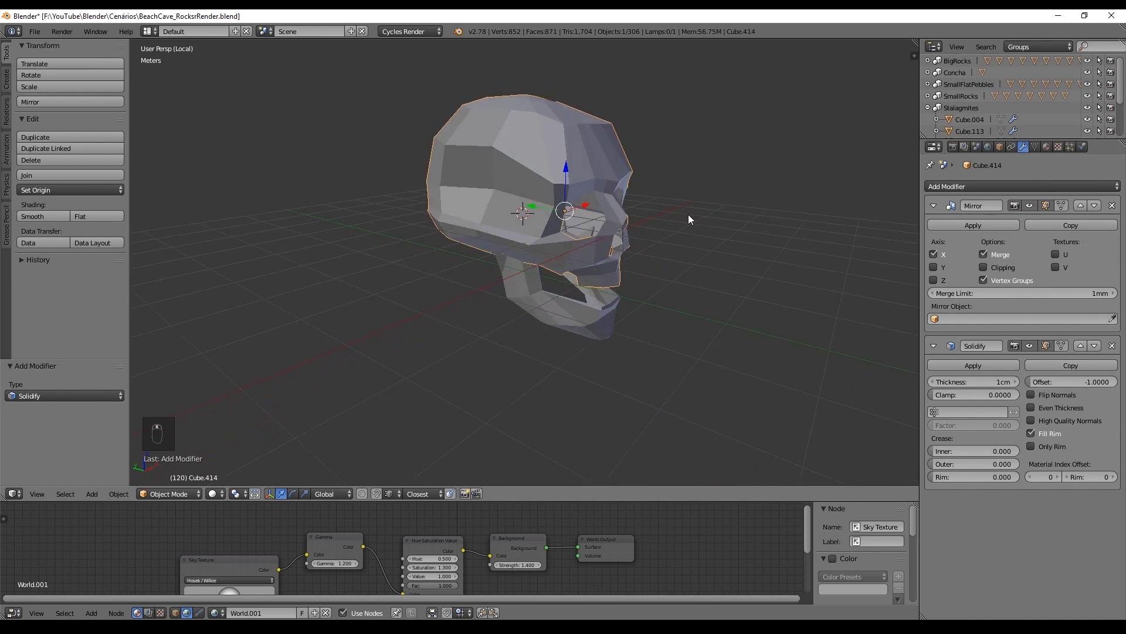
{"action": "middle_click_drag", "start_coordinate": [688, 214], "coordinate": [686, 171]}
{"action": "scroll", "coordinate": [686, 167], "scroll_direction": "up", "scroll_amount": 4}
{"action": "scroll", "coordinate": [685, 166], "scroll_direction": "down", "scroll_amount": 1}
{"action": "left_click_drag", "start_coordinate": [1019, 381], "coordinate": [1056, 381]}
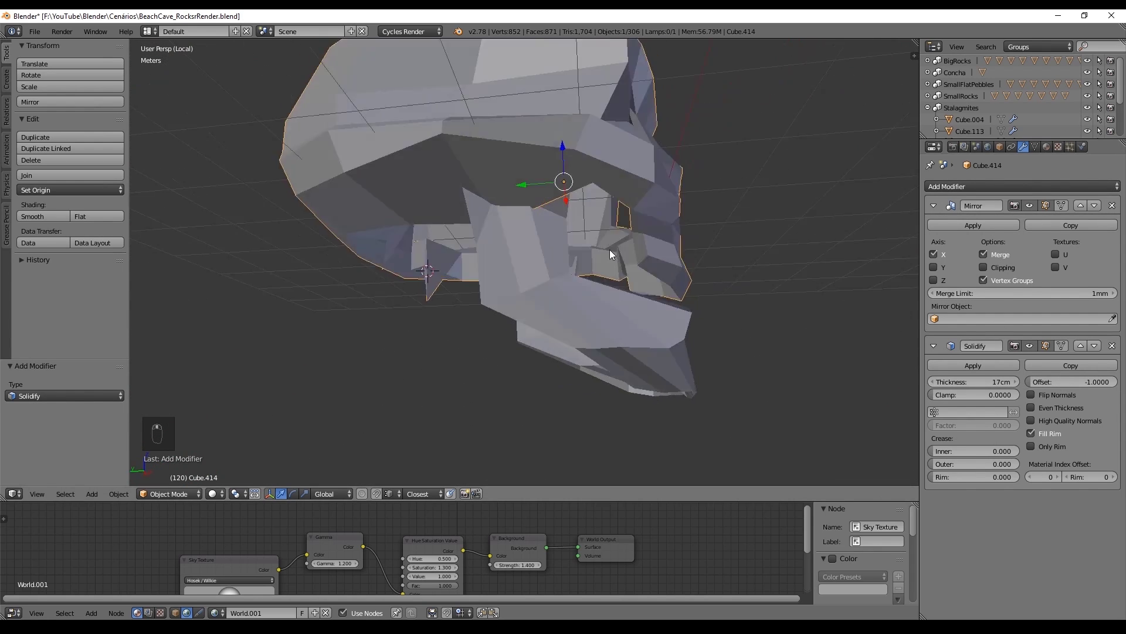
{"action": "mouse_move", "coordinate": [611, 250]}
{"action": "middle_mouse_down"}
{"action": "mouse_move", "coordinate": [940, 392]}
{"action": "mouse_move", "coordinate": [768, 202]}
{"action": "middle_mouse_up"}
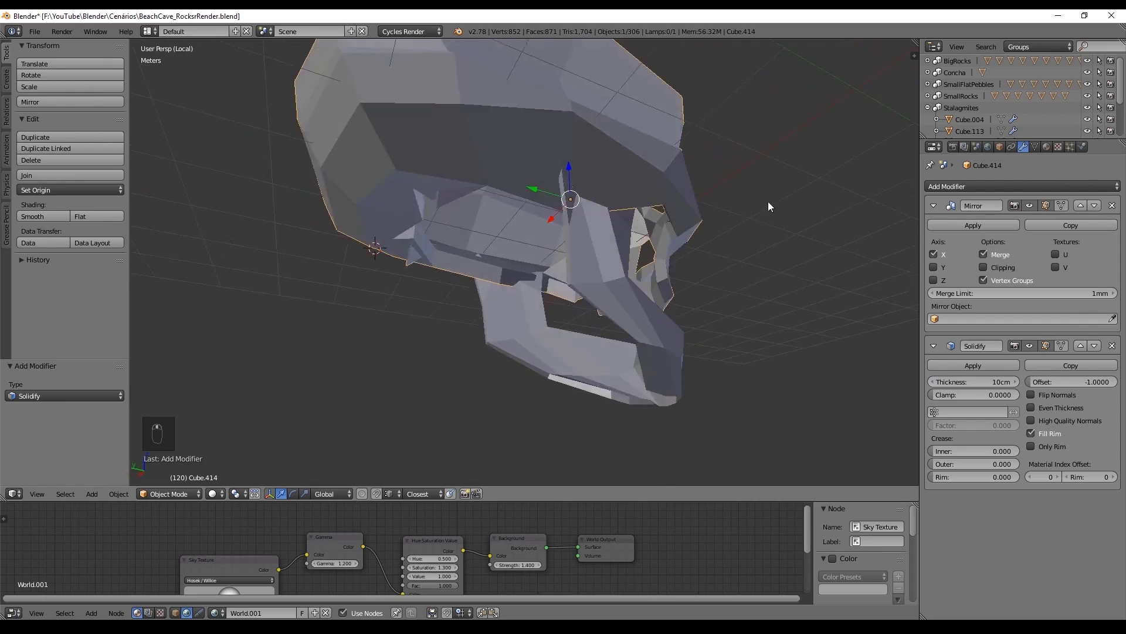
Step: Add loop cuts around the cranium and slide the new edge loop toward the brow
{"action": "key", "text": "Tab"}
{"action": "middle_click_drag", "start_coordinate": [550, 179], "coordinate": [522, 203]}
{"action": "key", "text": "Tab"}
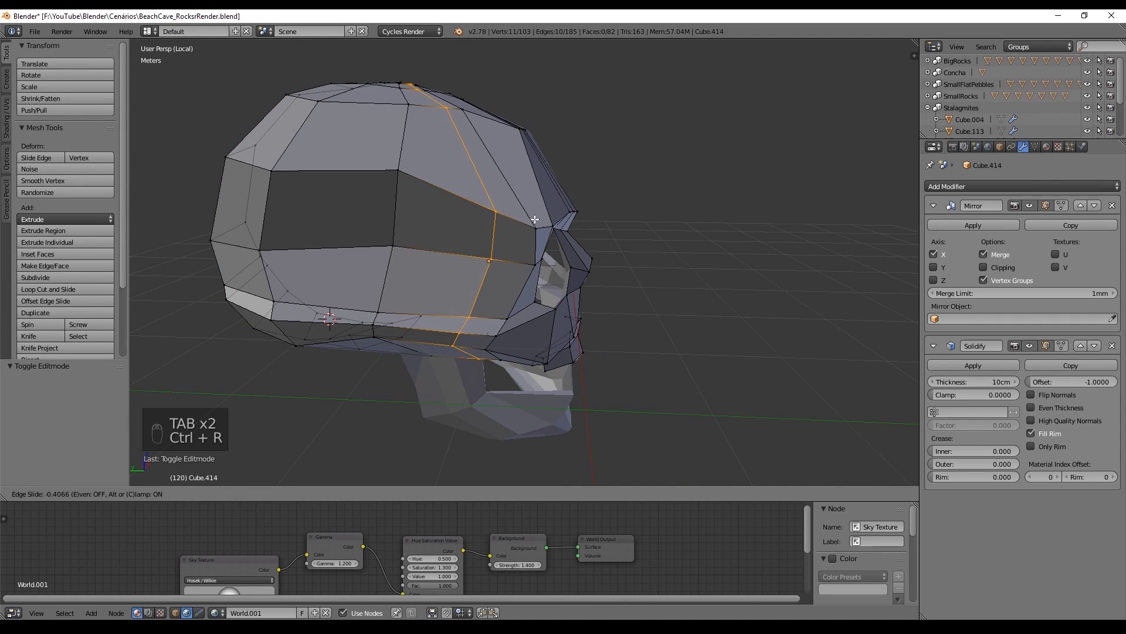
{"action": "left_click", "coordinate": [547, 235]}
{"action": "middle_click_drag", "start_coordinate": [547, 235], "coordinate": [463, 271]}
{"action": "key", "text": "ctrl+r"}
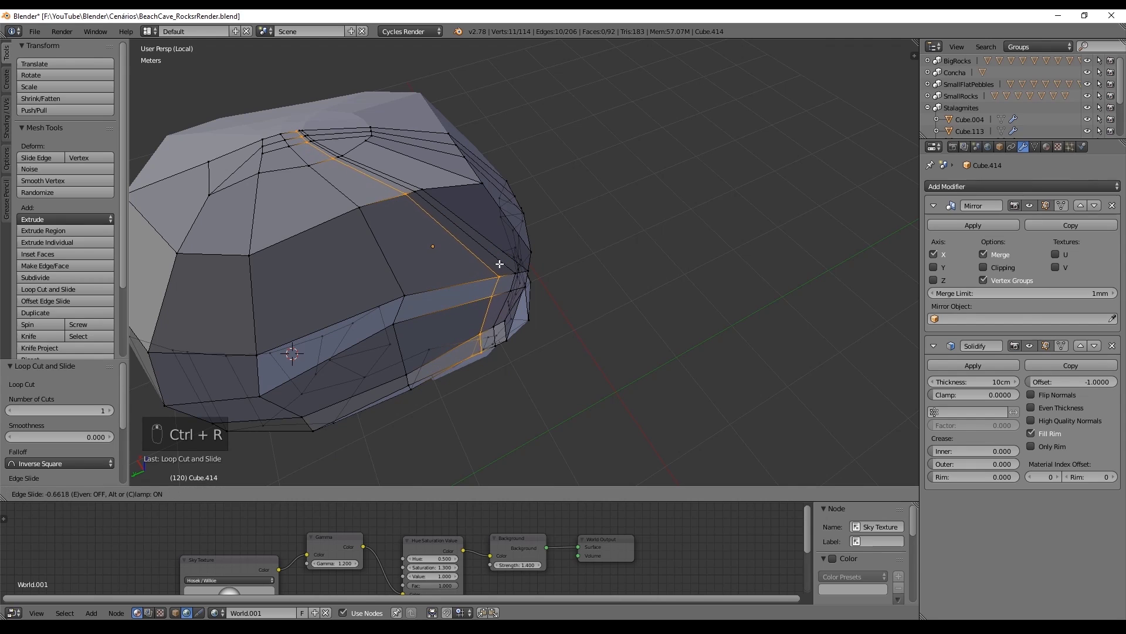
{"action": "scroll", "coordinate": [512, 297], "scroll_direction": "up", "scroll_amount": 4}
{"action": "middle_click_drag", "start_coordinate": [528, 296], "coordinate": [551, 253]}
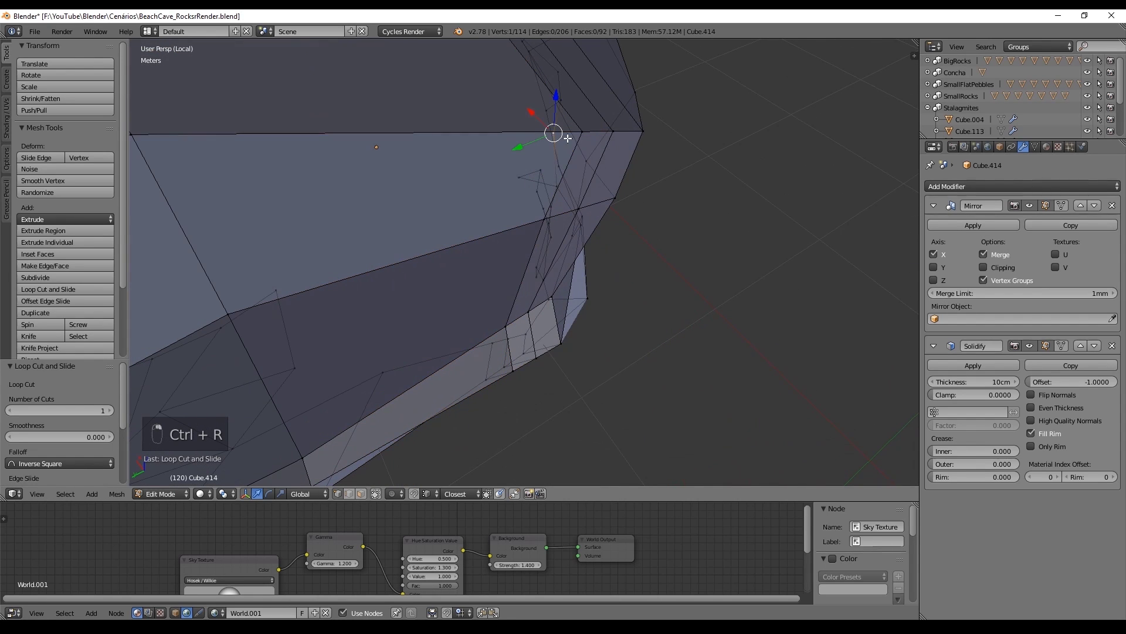
{"action": "key", "text": "g"}
{"action": "key", "text": "g"}
{"action": "left_click", "coordinate": [528, 158]}
{"action": "middle_click_drag", "start_coordinate": [529, 159], "coordinate": [482, 188]}
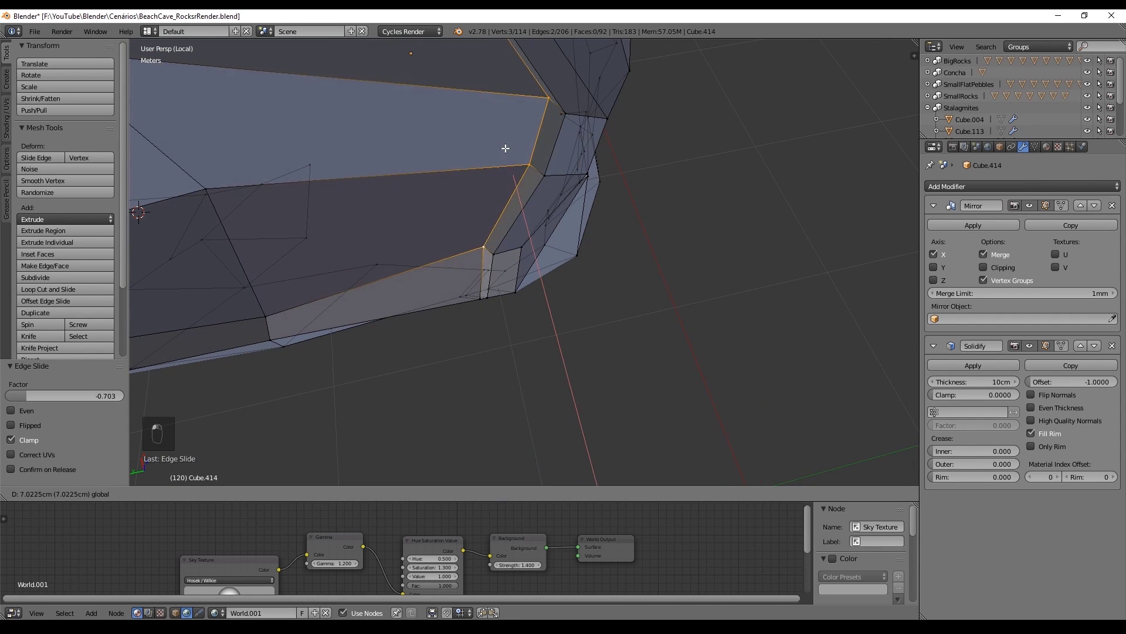
{"action": "scroll", "coordinate": [500, 138], "scroll_direction": "down", "scroll_amount": 4}
Step: Slide cranium vertices along their edges to reshape the top of the skull
{"action": "key", "text": "Tab"}
{"action": "mouse_move", "coordinate": [547, 174]}
{"action": "middle_mouse_down"}
{"action": "mouse_move", "coordinate": [522, 123]}
{"action": "mouse_move", "coordinate": [262, 149]}
{"action": "mouse_move", "coordinate": [522, 139]}
{"action": "middle_mouse_up"}
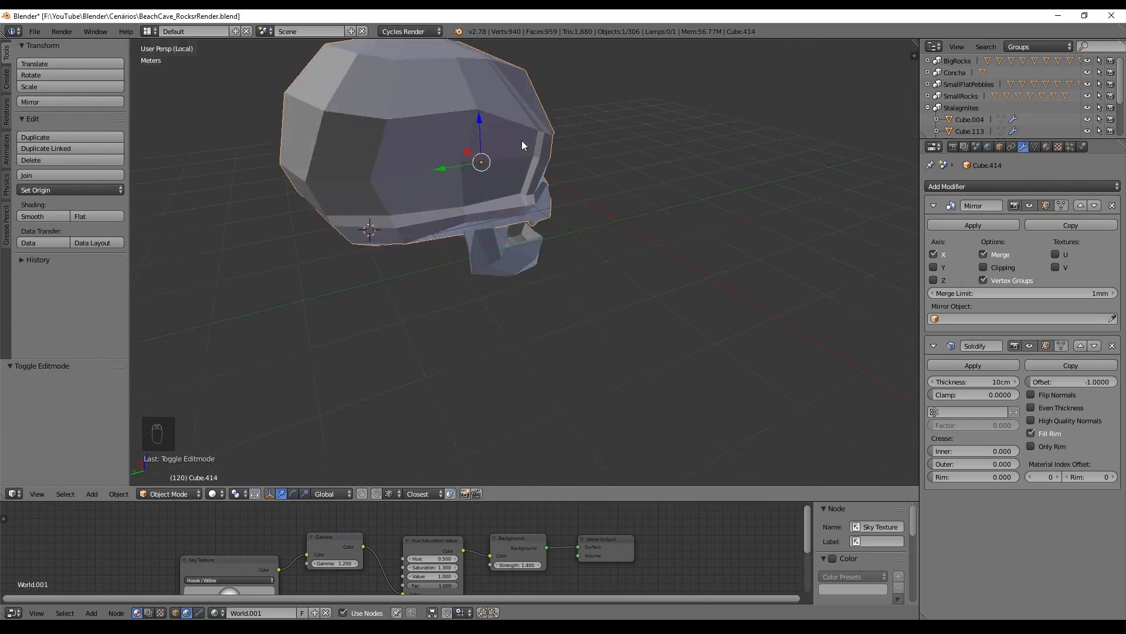
{"action": "key", "text": "Tab"}
{"action": "scroll", "coordinate": [521, 140], "scroll_direction": "up", "scroll_amount": 4}
{"action": "key", "text": "g"}
{"action": "key", "text": "g"}
{"action": "left_click", "coordinate": [485, 216]}
{"action": "mouse_move", "coordinate": [484, 215]}
{"action": "middle_mouse_down"}
{"action": "mouse_move", "coordinate": [440, 314]}
{"action": "mouse_move", "coordinate": [458, 344]}
{"action": "middle_mouse_up"}
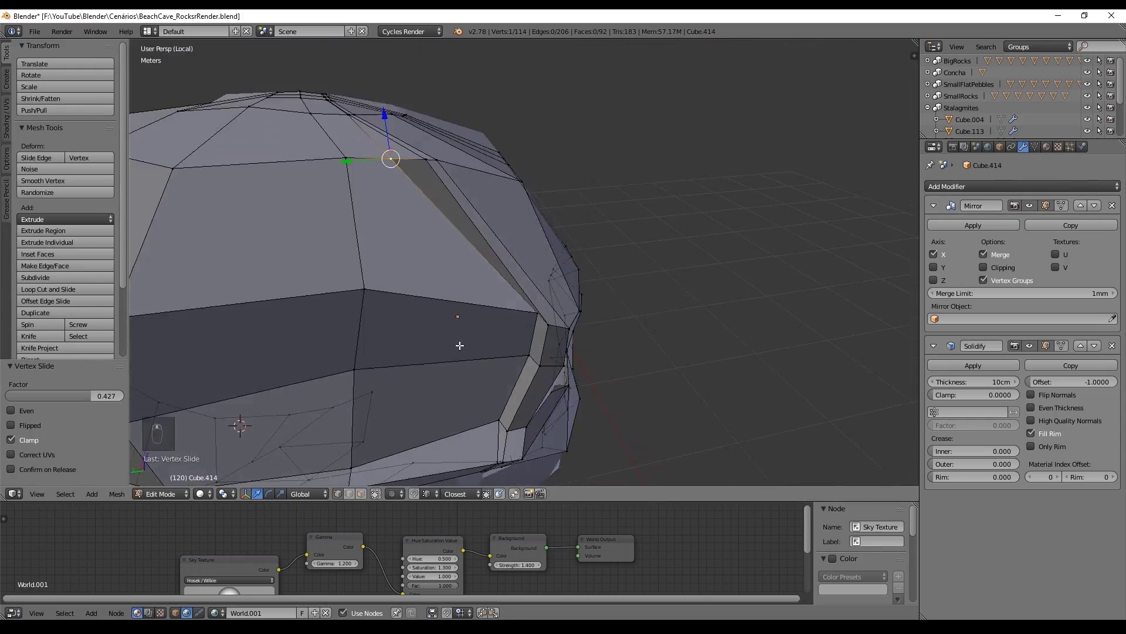
{"action": "key", "text": "g"}
{"action": "key", "text": "g"}
{"action": "left_click", "coordinate": [342, 137]}
{"action": "key", "text": "Tab"}
{"action": "mouse_move", "coordinate": [342, 138]}
{"action": "middle_mouse_down"}
{"action": "mouse_move", "coordinate": [496, 247]}
{"action": "mouse_move", "coordinate": [459, 304]}
{"action": "mouse_move", "coordinate": [576, 293]}
{"action": "middle_mouse_up"}
{"action": "key", "text": "Tab"}
Step: Undo an unwanted change and slide another cranium vertex
{"action": "key", "text": "ctrl+2"}
{"action": "scroll", "coordinate": [459, 304], "scroll_direction": "down", "scroll_amount": 3}
{"action": "scroll", "coordinate": [476, 300], "scroll_direction": "up", "scroll_amount": 5}
{"action": "key", "text": "Tab"}
{"action": "key", "text": "Tab"}
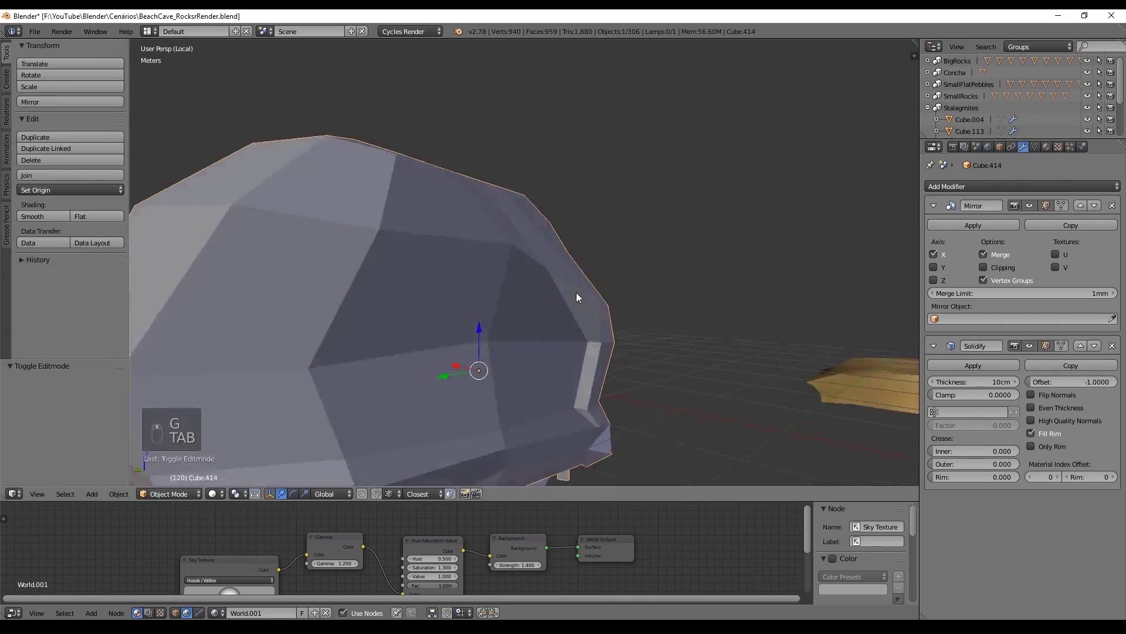
{"action": "key", "text": "ctrl+z"}
{"action": "scroll", "coordinate": [576, 293], "scroll_direction": "up", "scroll_amount": 3}
{"action": "key", "text": "g"}
{"action": "key", "text": "g"}
{"action": "left_click", "coordinate": [531, 261]}
{"action": "key", "text": "Tab"}
{"action": "middle_click_drag", "start_coordinate": [530, 261], "coordinate": [496, 179]}
{"action": "key", "text": "Tab"}
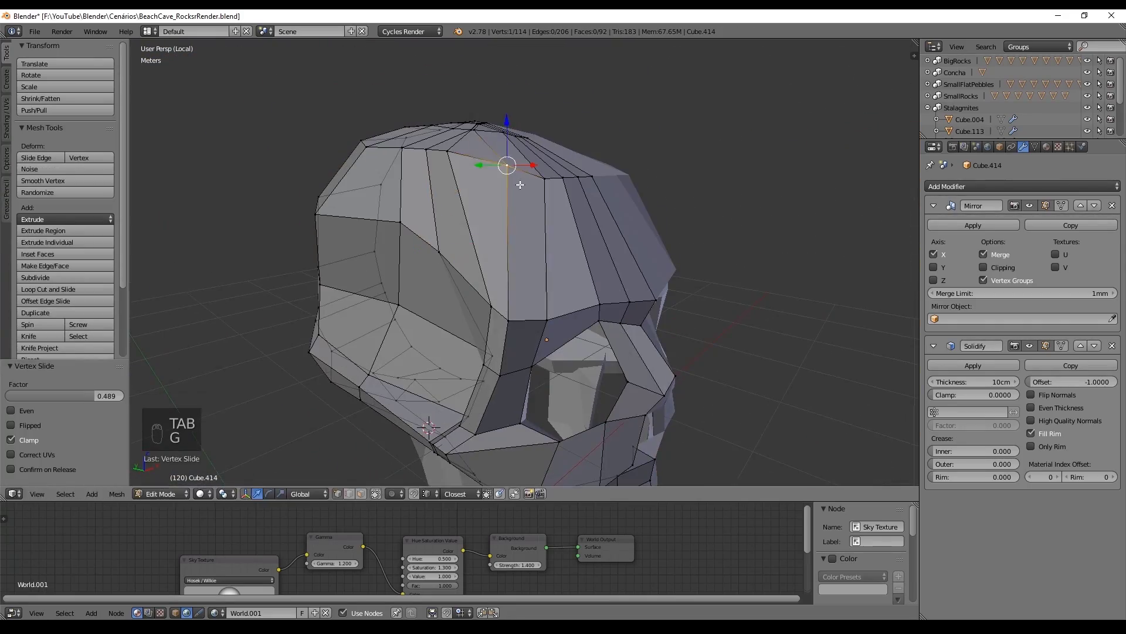
{"action": "scroll", "coordinate": [495, 179], "scroll_direction": "up", "scroll_amount": 3}
{"action": "scroll", "coordinate": [466, 274], "scroll_direction": "down", "scroll_amount": 3}
Step: Check the skull shape outside Edit Mode and undo a further edit
{"action": "key", "text": "Tab"}
{"action": "mouse_move", "coordinate": [465, 273]}
{"action": "middle_mouse_down"}
{"action": "mouse_move", "coordinate": [584, 325]}
{"action": "mouse_move", "coordinate": [451, 290]}
{"action": "mouse_move", "coordinate": [281, 292]}
{"action": "mouse_move", "coordinate": [529, 183]}
{"action": "middle_mouse_up"}
{"action": "scroll", "coordinate": [583, 325], "scroll_direction": "up", "scroll_amount": 3}
{"action": "key", "text": "Tab"}
{"action": "key", "text": "ctrl+z"}
{"action": "key", "text": "ctrl+z"}
{"action": "key", "text": "Tab"}
{"action": "scroll", "coordinate": [281, 291], "scroll_direction": "down", "scroll_amount": 3}
{"action": "key", "text": "Tab"}
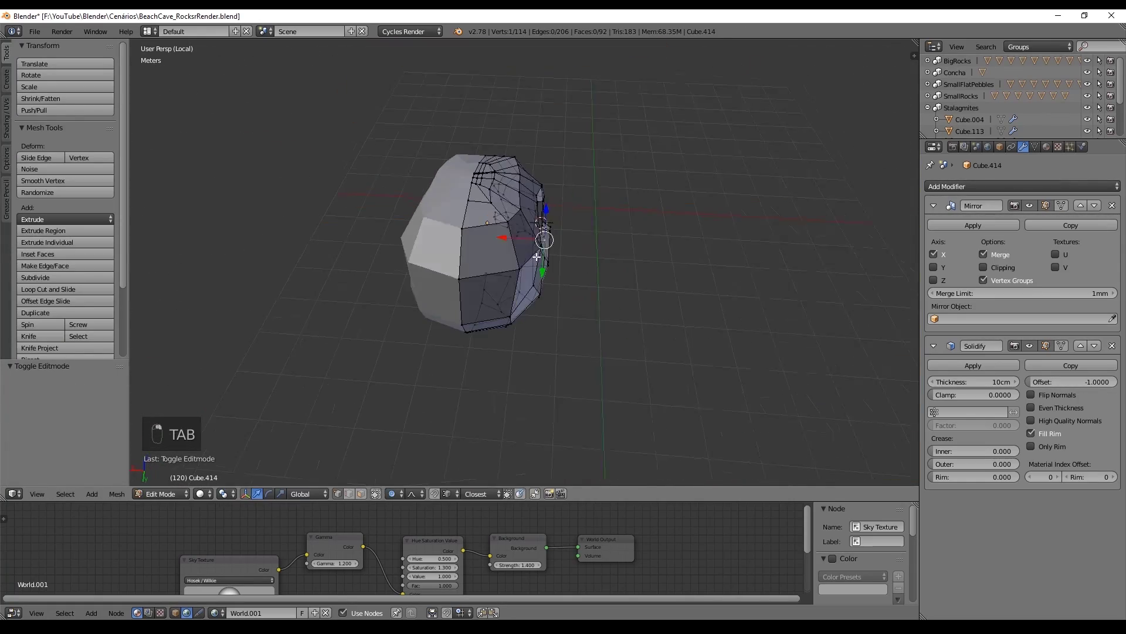
Step: Add a cube at the jaw edge and shrink it to a small tooth block
{"action": "key", "text": "g"}
{"action": "key", "text": "Tab"}
{"action": "key", "text": "ctrl+z"}
{"action": "scroll", "coordinate": [538, 165], "scroll_direction": "up", "scroll_amount": 5}
{"action": "key", "text": "Tab"}
{"action": "key", "text": "shift+s"}
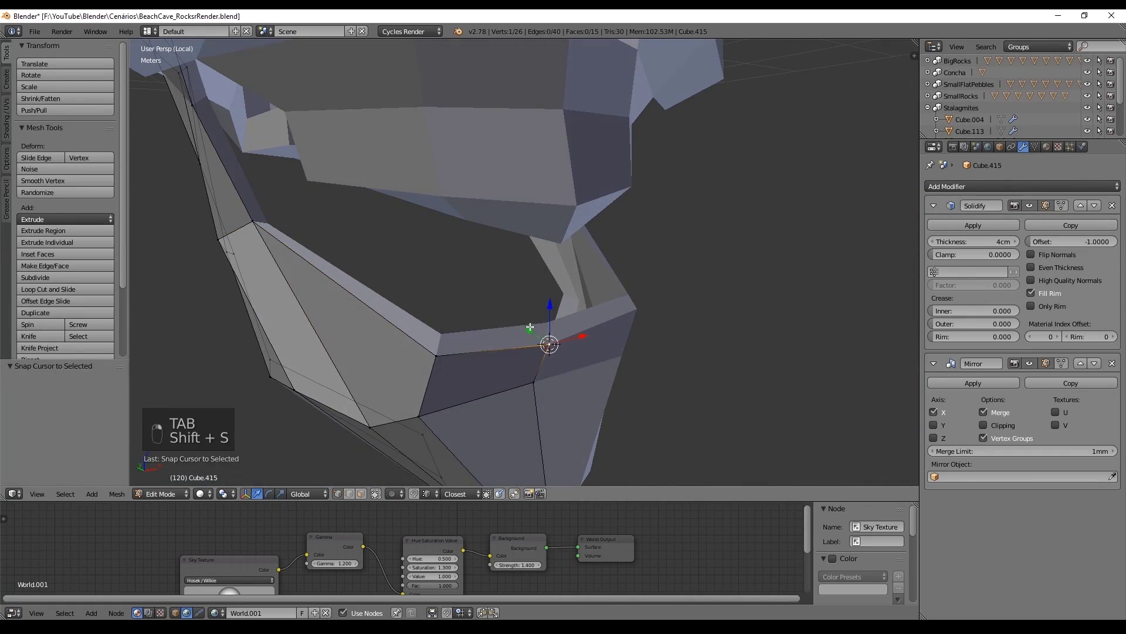
{"action": "key", "text": "Tab"}
{"action": "key", "text": "shift+a"}
{"action": "key", "text": "s"}
{"action": "key", "text": "s"}
{"action": "left_click", "coordinate": [585, 330]}
{"action": "middle_click_drag", "start_coordinate": [586, 329], "coordinate": [644, 352]}
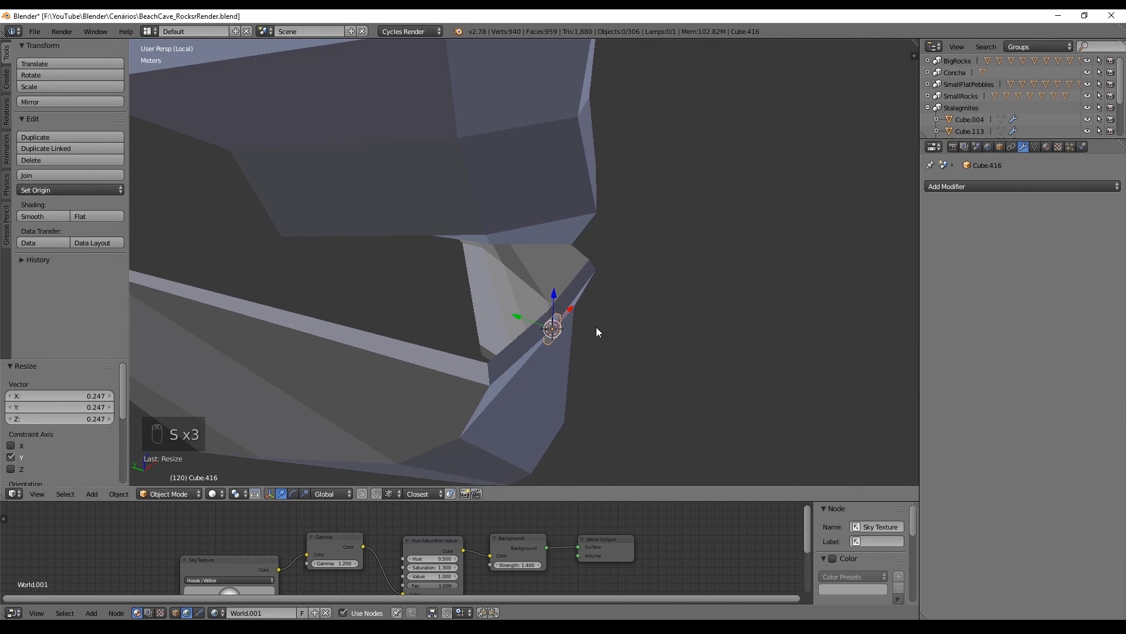
{"action": "scroll", "coordinate": [595, 327], "scroll_direction": "down", "scroll_amount": 2}
Step: Scale the tooth block along X and move it sideways into position
{"action": "key", "text": "s"}
{"action": "key", "text": "x"}
{"action": "left_click", "coordinate": [544, 297]}
{"action": "mouse_move", "coordinate": [544, 297]}
{"action": "middle_mouse_down"}
{"action": "mouse_move", "coordinate": [519, 315]}
{"action": "mouse_move", "coordinate": [531, 324]}
{"action": "middle_mouse_up"}
{"action": "key", "text": "g"}
{"action": "key", "text": "x"}
{"action": "left_click", "coordinate": [566, 353]}
Step: Add a Mirror modifier to the tooth and lower it in front view
{"action": "left_click", "coordinate": [1021, 186]}
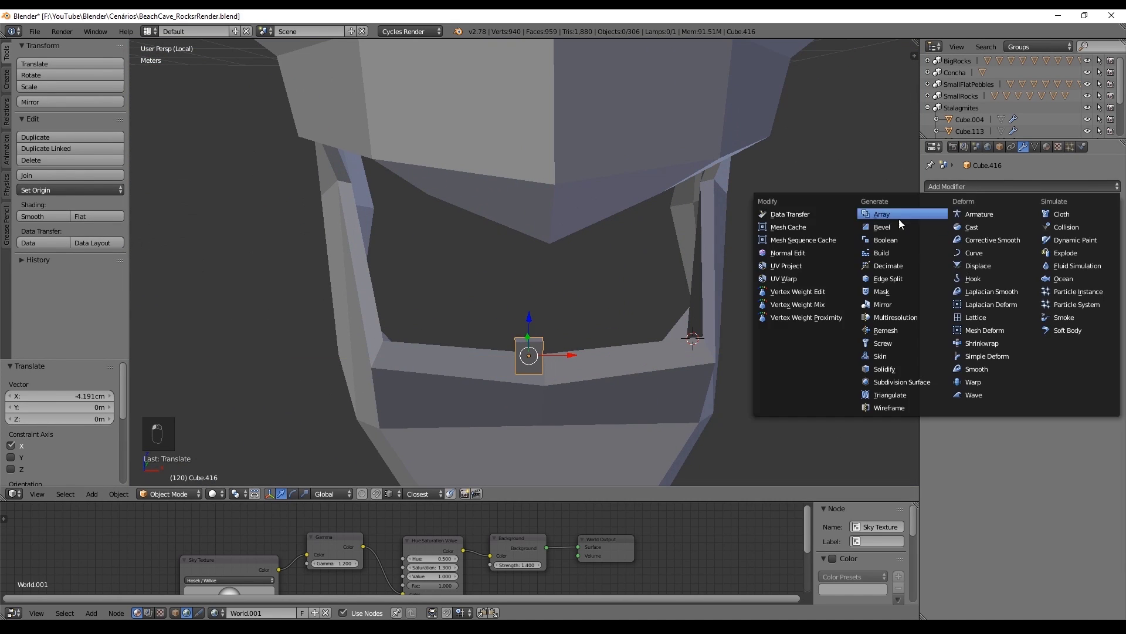
{"action": "left_click", "coordinate": [883, 304]}
{"action": "key", "text": "KP_1"}
{"action": "key", "text": "Tab"}
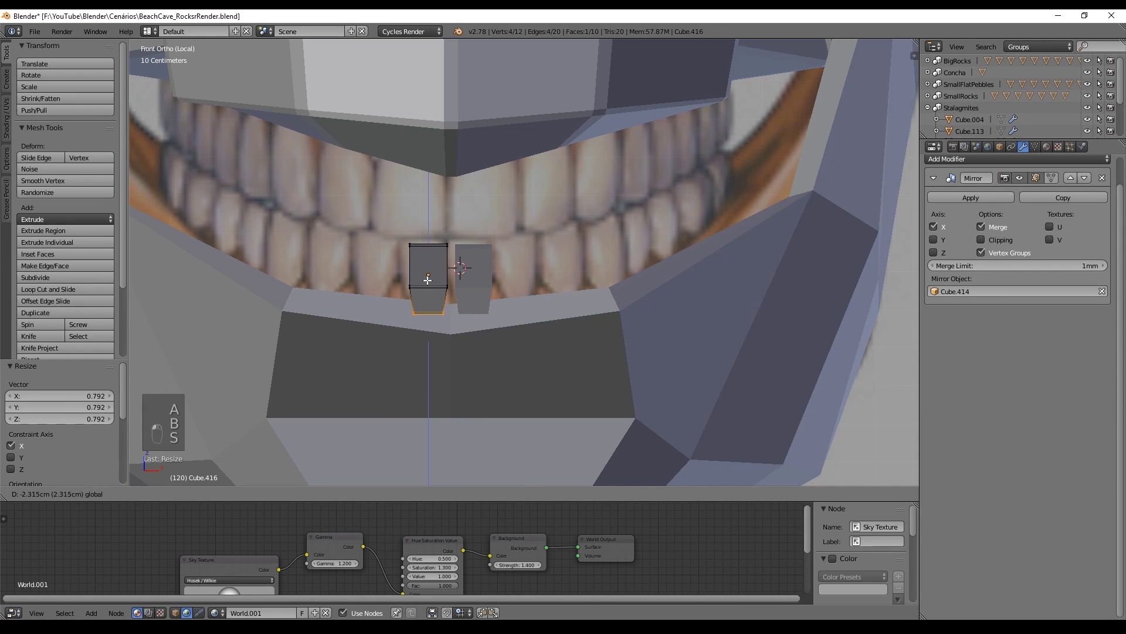
{"action": "left_click", "coordinate": [423, 287]}
{"action": "middle_click_drag", "start_coordinate": [423, 287], "coordinate": [642, 333]}
Step: Resize all the tooth block geometry and delete the unwanted object
{"action": "key", "text": "Tab"}
{"action": "key", "text": "KP_1"}
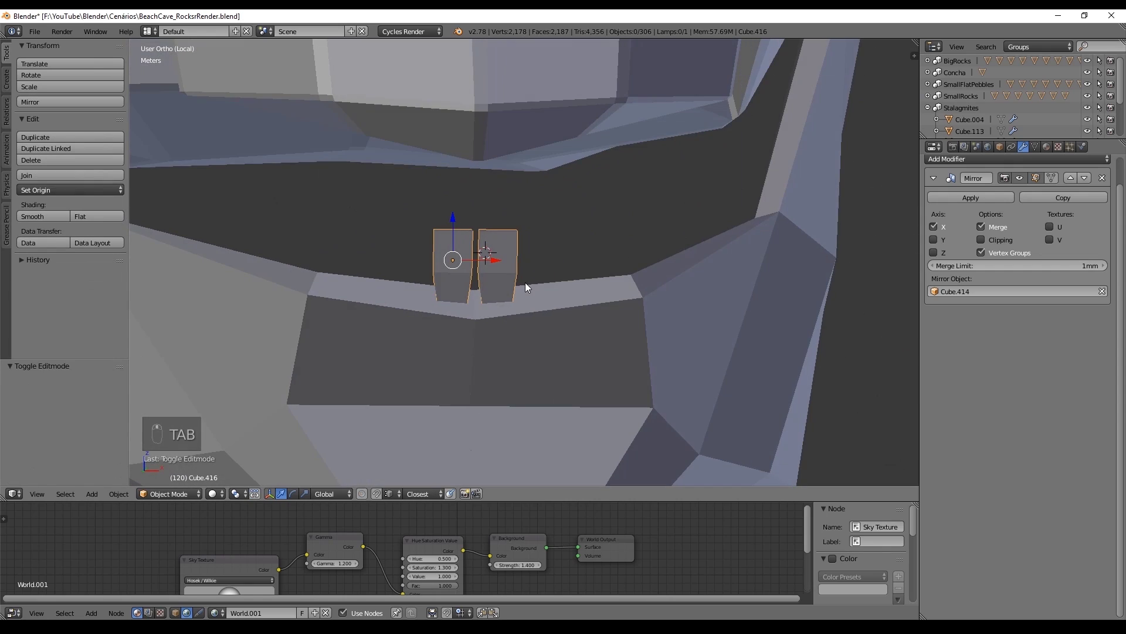
{"action": "scroll", "coordinate": [443, 305], "scroll_direction": "up", "scroll_amount": 3}
{"action": "key", "text": "a"}
{"action": "key", "text": "a"}
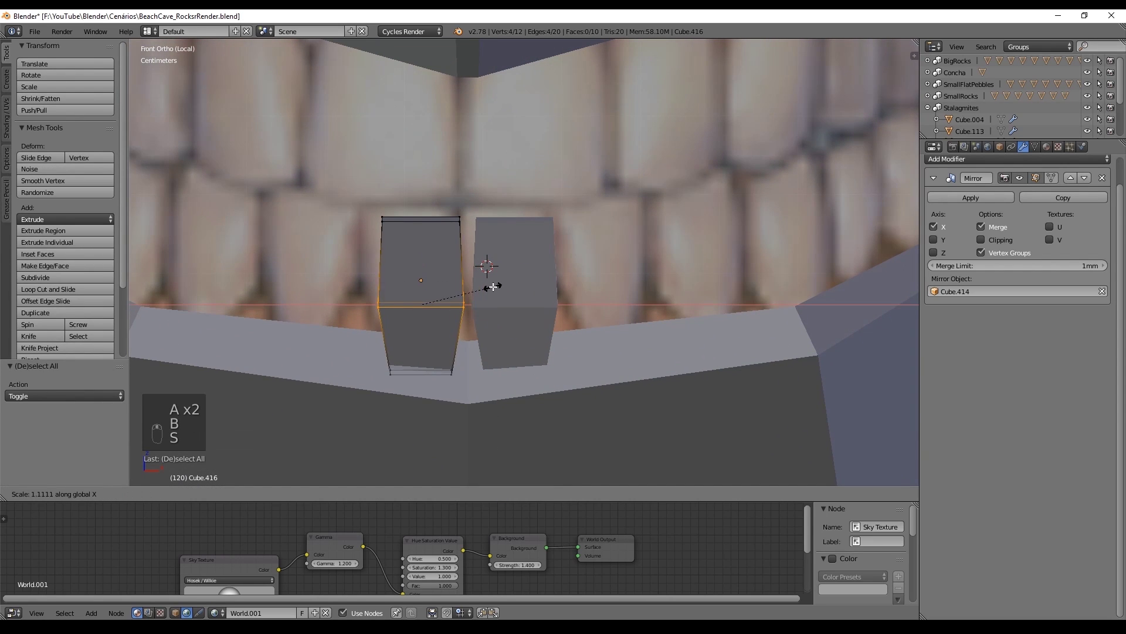
{"action": "left_click", "coordinate": [491, 286]}
{"action": "key", "text": "Tab"}
{"action": "scroll", "coordinate": [521, 290], "scroll_direction": "down", "scroll_amount": 5}
{"action": "middle_click_drag", "start_coordinate": [522, 290], "coordinate": [559, 235]}
{"action": "key", "text": "Delete"}
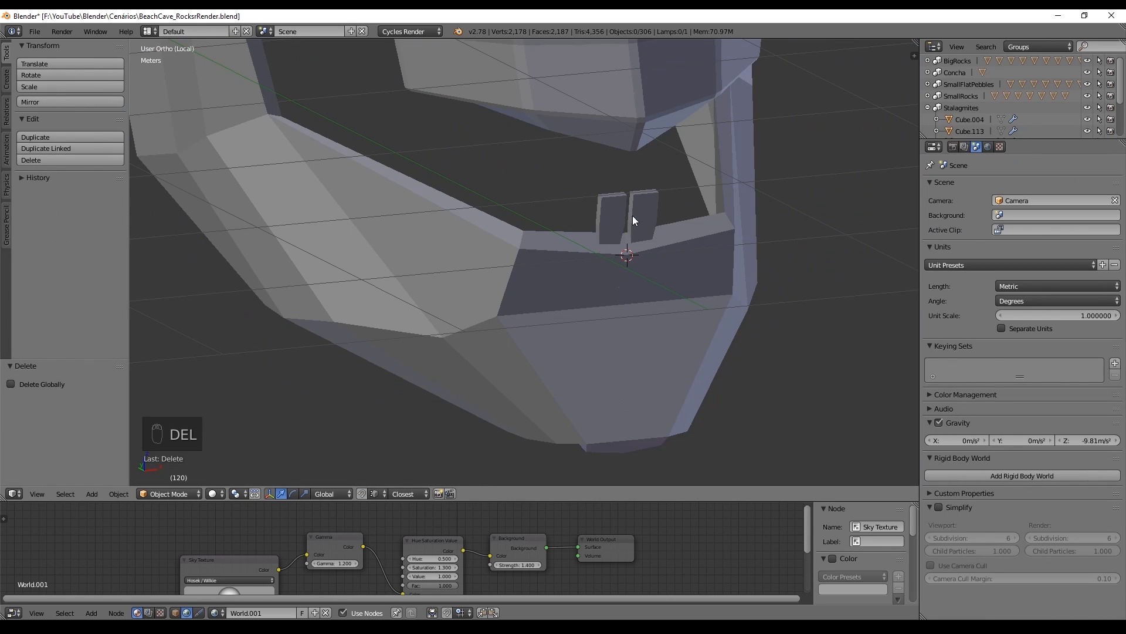
Step: Duplicate a tooth block and slide the copies along the upper jaw
{"action": "left_click", "coordinate": [633, 219]}
{"action": "scroll", "coordinate": [636, 213], "scroll_direction": "up", "scroll_amount": 2}
{"action": "middle_click_drag", "start_coordinate": [638, 212], "coordinate": [615, 209]}
{"action": "key", "text": "Tab"}
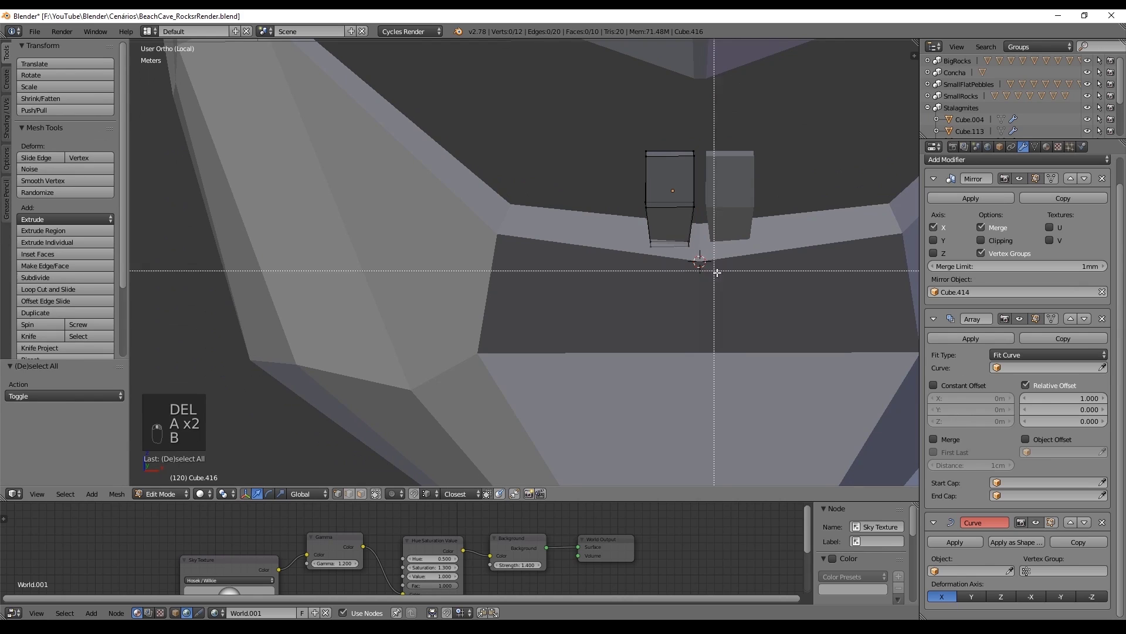
{"action": "key", "text": "shift+d"}
{"action": "left_click", "coordinate": [659, 176]}
{"action": "middle_click_drag", "start_coordinate": [659, 177], "coordinate": [666, 239]}
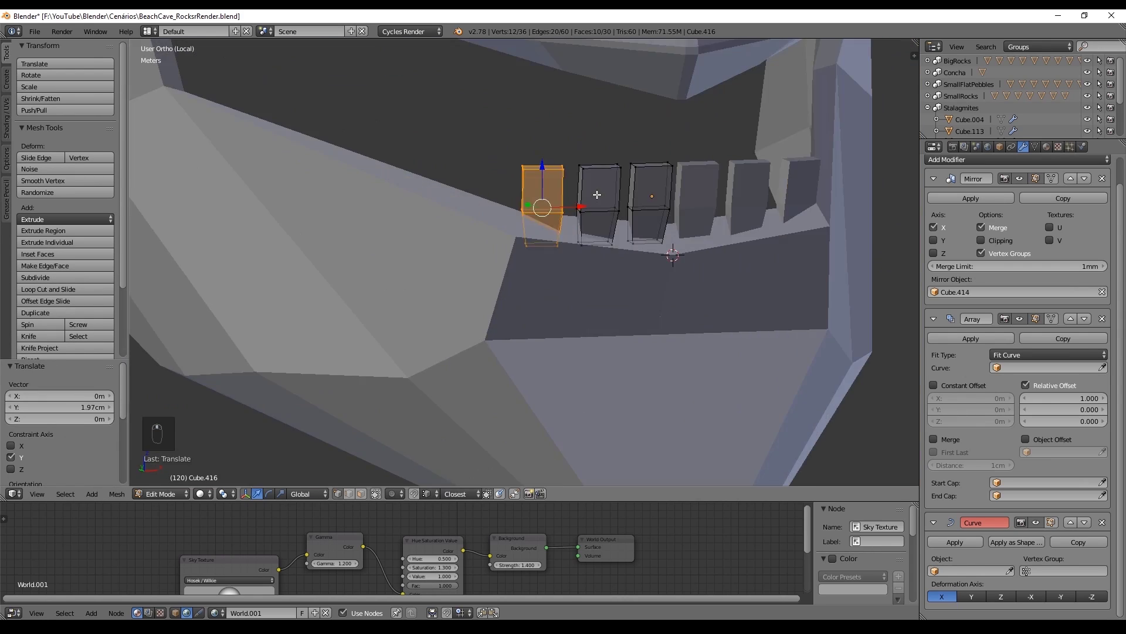
{"action": "key", "text": "shift+d"}
{"action": "key", "text": "y"}
{"action": "mouse_move", "coordinate": [596, 193]}
{"action": "middle_mouse_down"}
{"action": "mouse_move", "coordinate": [638, 200]}
{"action": "mouse_move", "coordinate": [735, 145]}
{"action": "middle_mouse_up"}
Step: Duplicate more teeth and rotate them around Z to follow the jaw curve
{"action": "key", "text": "Tab"}
{"action": "key", "text": "a"}
{"action": "key", "text": "a"}
{"action": "key", "text": "shift+d"}
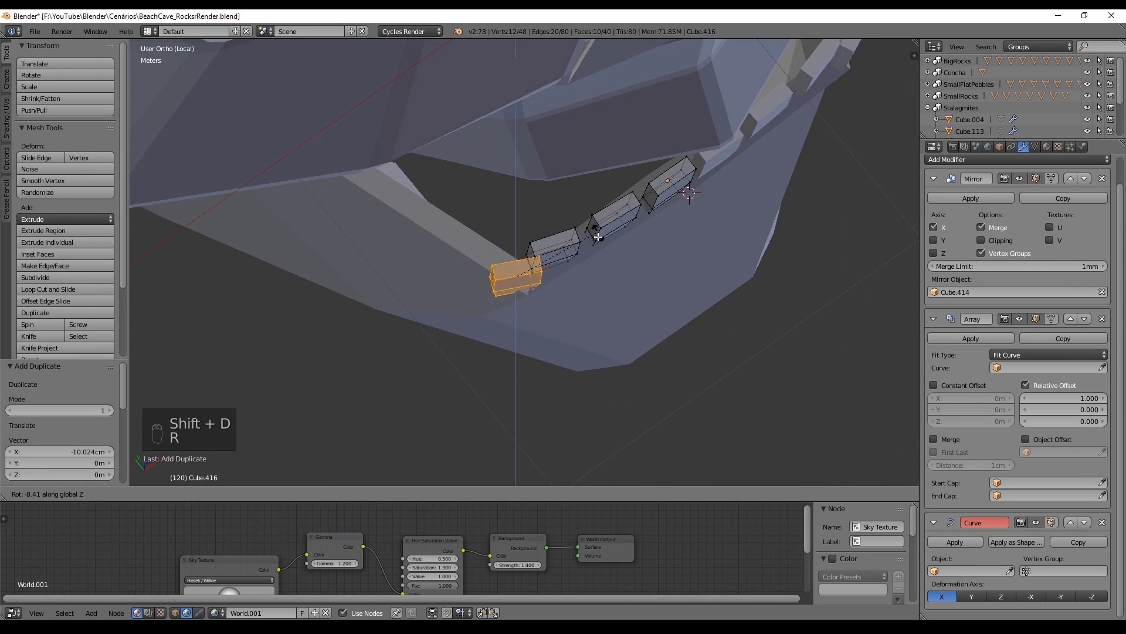
{"action": "key", "text": "r"}
{"action": "key", "text": "z"}
{"action": "left_click", "coordinate": [476, 205]}
{"action": "middle_click_drag", "start_coordinate": [476, 204], "coordinate": [414, 340]}
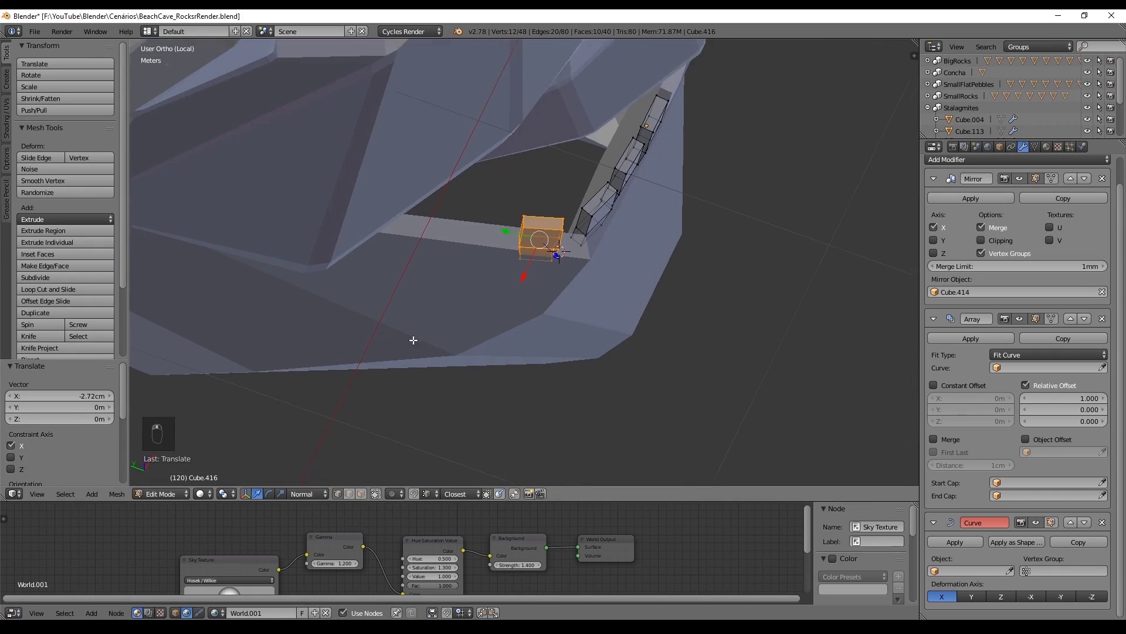
{"action": "key", "text": "shift+d"}
{"action": "left_click", "coordinate": [492, 268]}
{"action": "mouse_move", "coordinate": [493, 267]}
{"action": "middle_mouse_down"}
{"action": "mouse_move", "coordinate": [676, 185]}
{"action": "mouse_move", "coordinate": [569, 177]}
{"action": "mouse_move", "coordinate": [694, 194]}
{"action": "mouse_move", "coordinate": [603, 282]}
{"action": "middle_mouse_up"}
{"action": "key", "text": "Tab"}
{"action": "scroll", "coordinate": [694, 192], "scroll_direction": "down", "scroll_amount": 3}
{"action": "scroll", "coordinate": [603, 287], "scroll_direction": "up", "scroll_amount": 5}
Step: Redo the last change and box-select an upper tooth to begin the other row
{"action": "key", "text": "ctrl+shift+z"}
{"action": "key", "text": "Tab"}
{"action": "mouse_move", "coordinate": [573, 132]}
{"action": "middle_mouse_down"}
{"action": "mouse_move", "coordinate": [649, 106]}
{"action": "mouse_move", "coordinate": [633, 142]}
{"action": "mouse_move", "coordinate": [594, 150]}
{"action": "middle_mouse_up"}
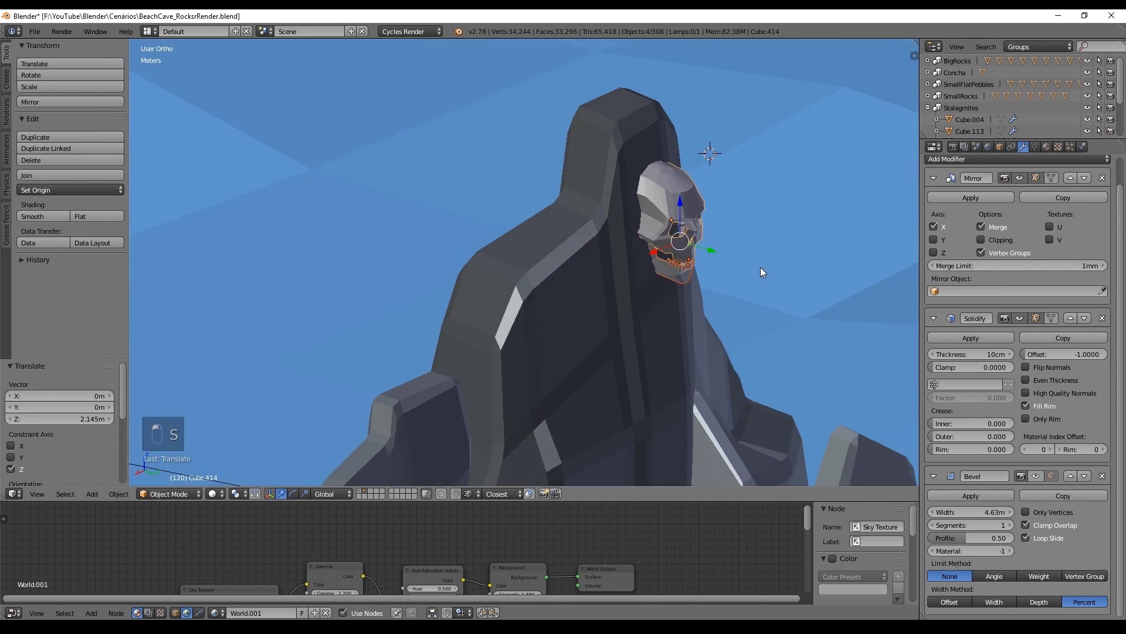
Step: Move the scaled skull onto the tall rock face and deselect everything
{"action": "middle_click_drag", "start_coordinate": [700, 239], "coordinate": [819, 267]}
{"action": "left_click_drag", "start_coordinate": [620, 236], "coordinate": [627, 213]}
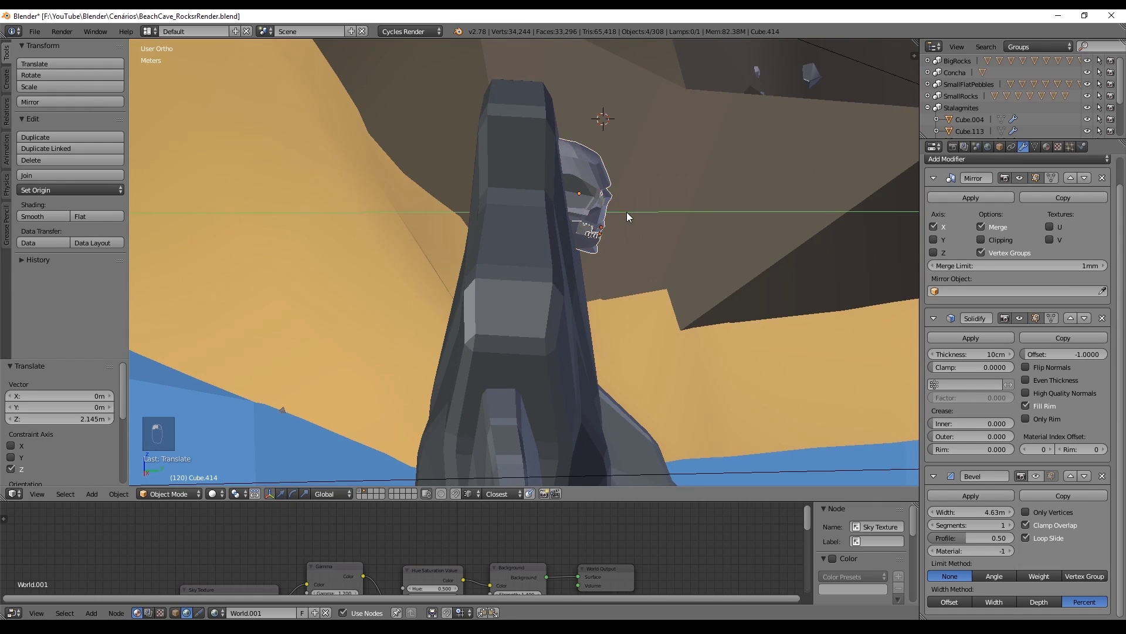
{"action": "mouse_move", "coordinate": [631, 211]}
{"action": "middle_mouse_down"}
{"action": "mouse_move", "coordinate": [704, 247]}
{"action": "mouse_move", "coordinate": [674, 239]}
{"action": "middle_mouse_up"}
{"action": "key", "text": "a"}
{"action": "key", "text": "a"}
{"action": "key", "text": "a"}
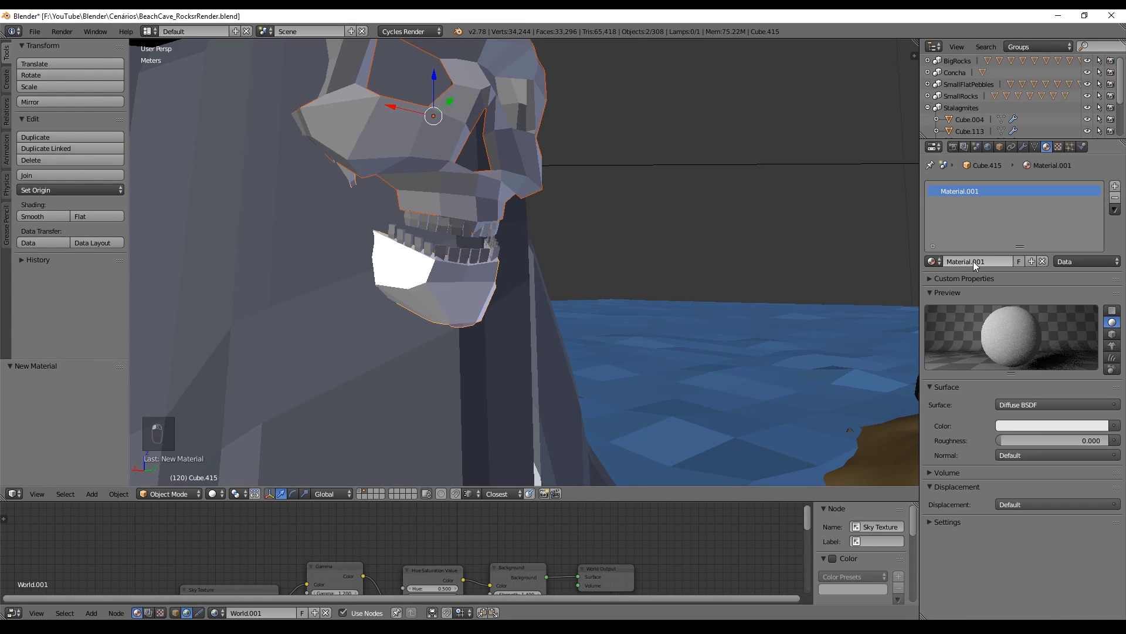
Step: Rename the skull material to Skull and insert a Mix Shader into the teeth material
{"action": "double_click", "coordinate": [974, 261]}
{"action": "type", "text": "sKULL"}
{"action": "middle_click_drag", "start_coordinate": [845, 335], "coordinate": [729, 304]}
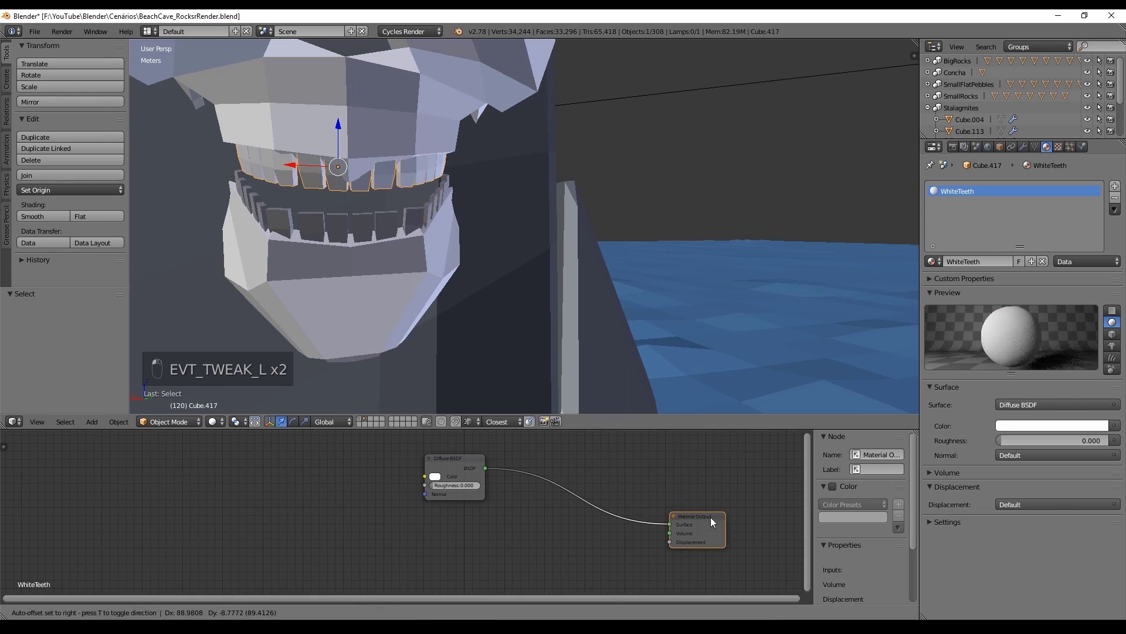
{"action": "key", "text": "shift+a"}
{"action": "left_click", "coordinate": [639, 420]}
{"action": "left_click", "coordinate": [638, 466]}
Step: Mix in a yellow-tinted Glossy BSDF with 0.450 roughness, favouring diffuse
{"action": "key", "text": "shift+a"}
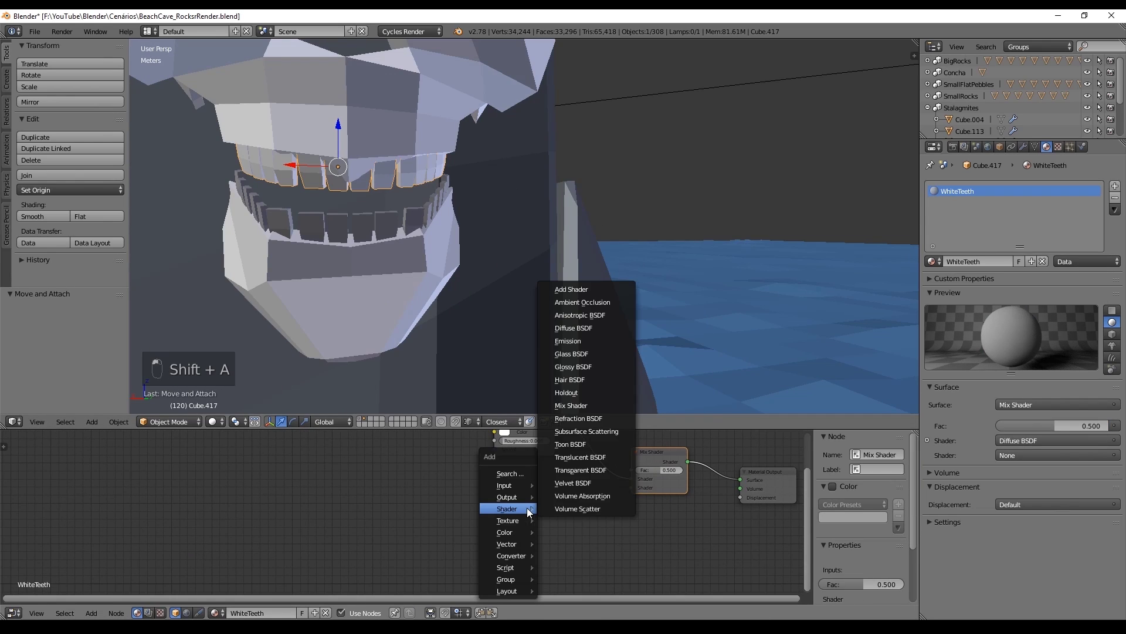
{"action": "left_click", "coordinate": [587, 367]}
{"action": "left_click_drag", "start_coordinate": [581, 501], "coordinate": [628, 486]}
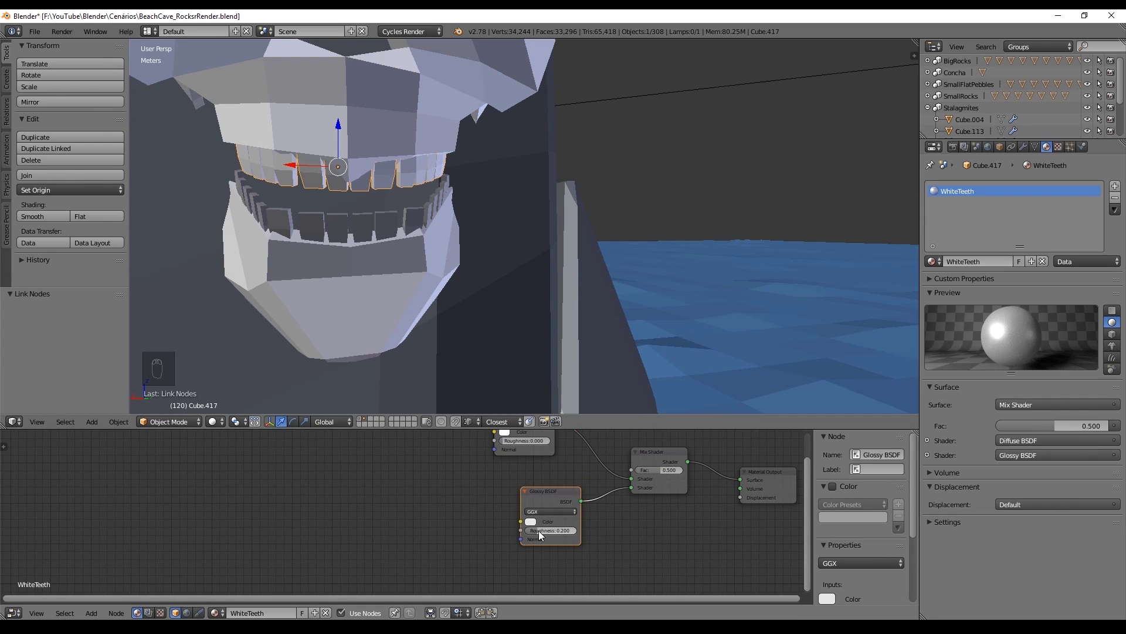
{"action": "left_click_drag", "start_coordinate": [539, 531], "coordinate": [550, 531]}
{"action": "left_click_drag", "start_coordinate": [661, 469], "coordinate": [655, 469]}
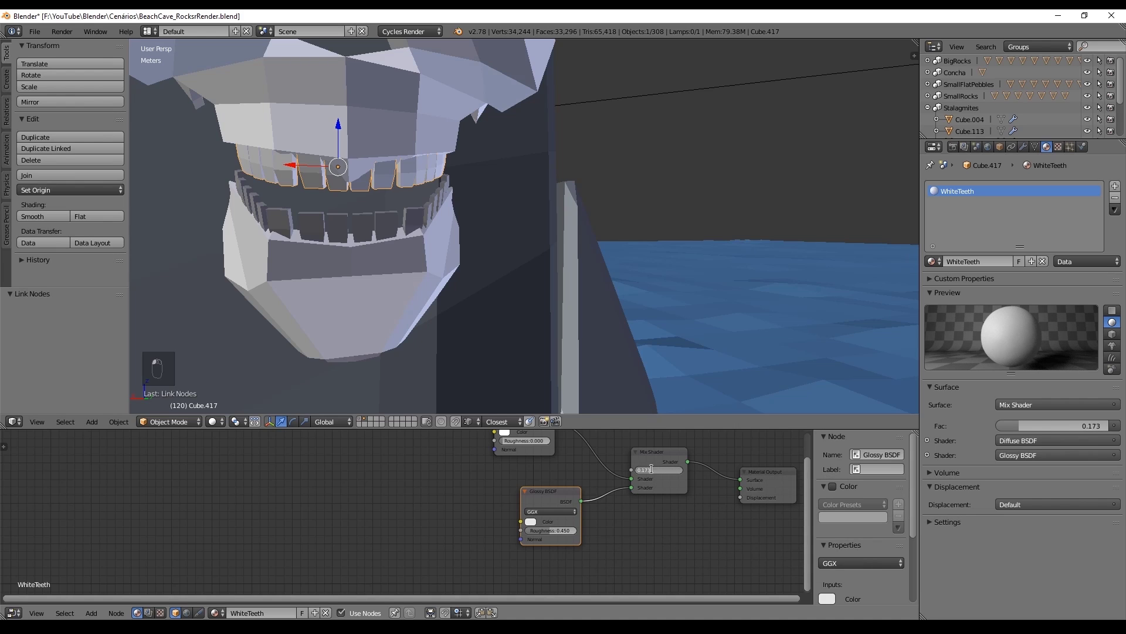
{"action": "left_click", "coordinate": [531, 521]}
{"action": "left_click_drag", "start_coordinate": [552, 439], "coordinate": [550, 444]}
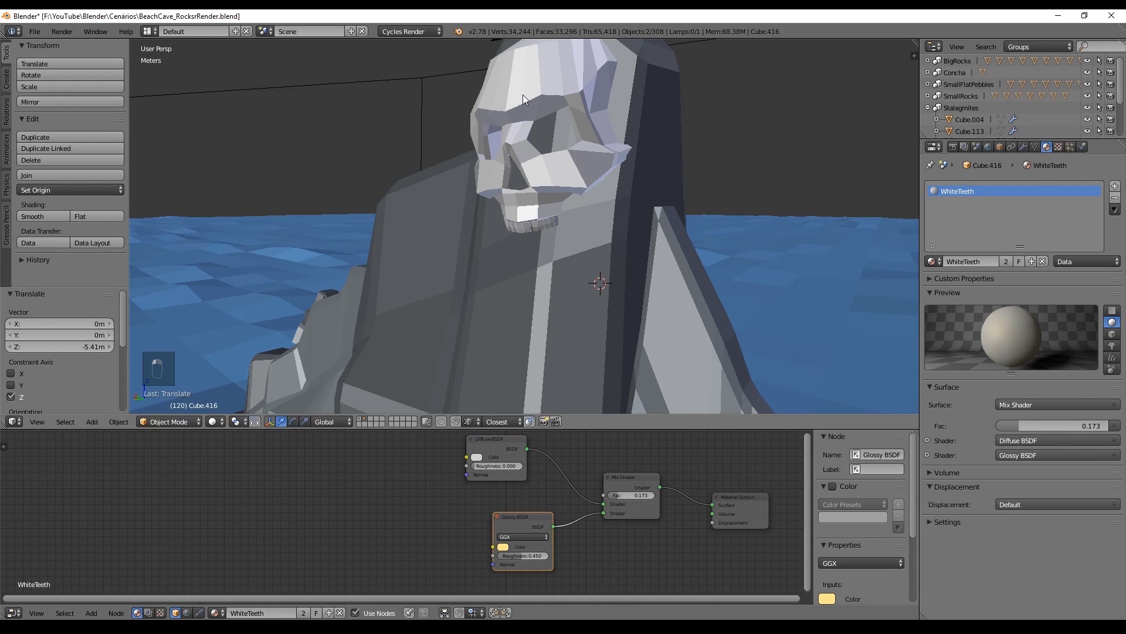
Step: Move the teeth along Y and switch to the camera view
{"action": "mouse_move", "coordinate": [523, 94]}
{"action": "middle_mouse_down"}
{"action": "mouse_move", "coordinate": [634, 103]}
{"action": "mouse_move", "coordinate": [639, 86]}
{"action": "mouse_move", "coordinate": [538, 77]}
{"action": "mouse_move", "coordinate": [646, 71]}
{"action": "mouse_move", "coordinate": [643, 92]}
{"action": "middle_mouse_up"}
{"action": "scroll", "coordinate": [661, 89], "scroll_direction": "down", "scroll_amount": 4}
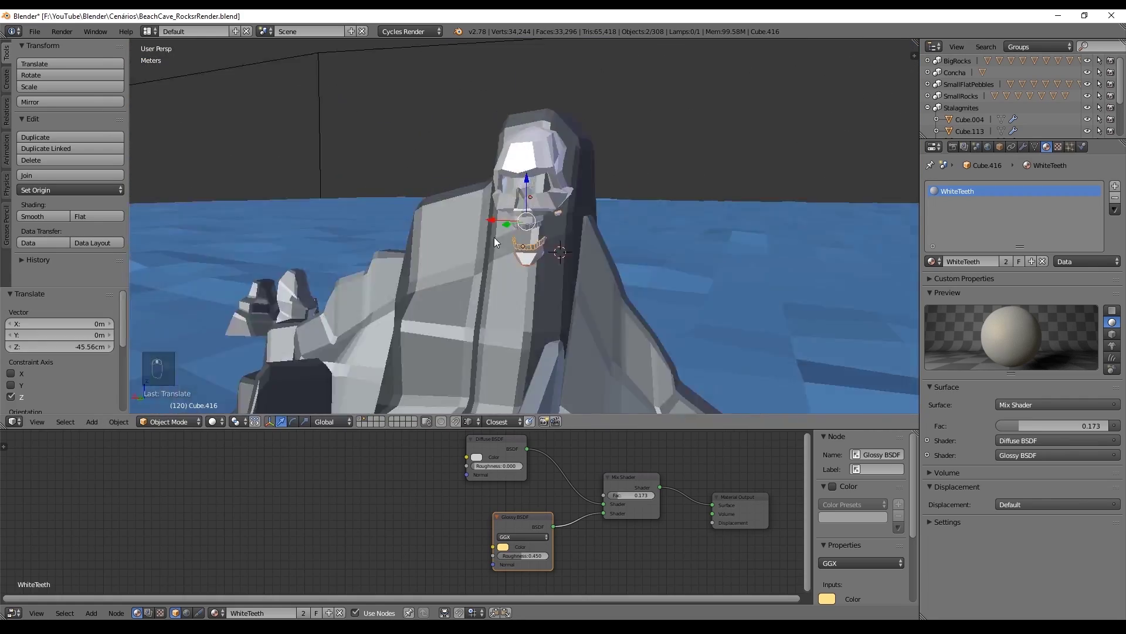
{"action": "key", "text": "g"}
{"action": "key", "text": "y"}
{"action": "left_click", "coordinate": [555, 212]}
{"action": "key", "text": "KP_0"}
Step: Preview rendered and wireframe shading, then move the teeth along Y again
{"action": "key", "text": "shift+z"}
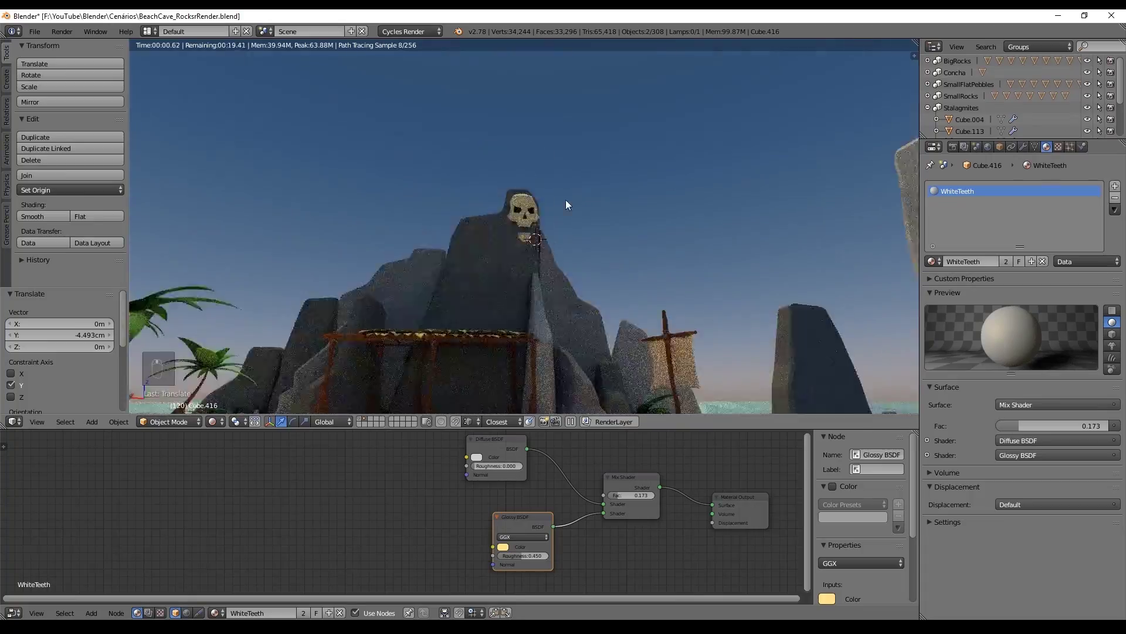
{"action": "scroll", "coordinate": [594, 196], "scroll_direction": "up", "scroll_amount": 3}
{"action": "key", "text": "shift+z"}
{"action": "key", "text": "z"}
{"action": "scroll", "coordinate": [717, 237], "scroll_direction": "up", "scroll_amount": 3}
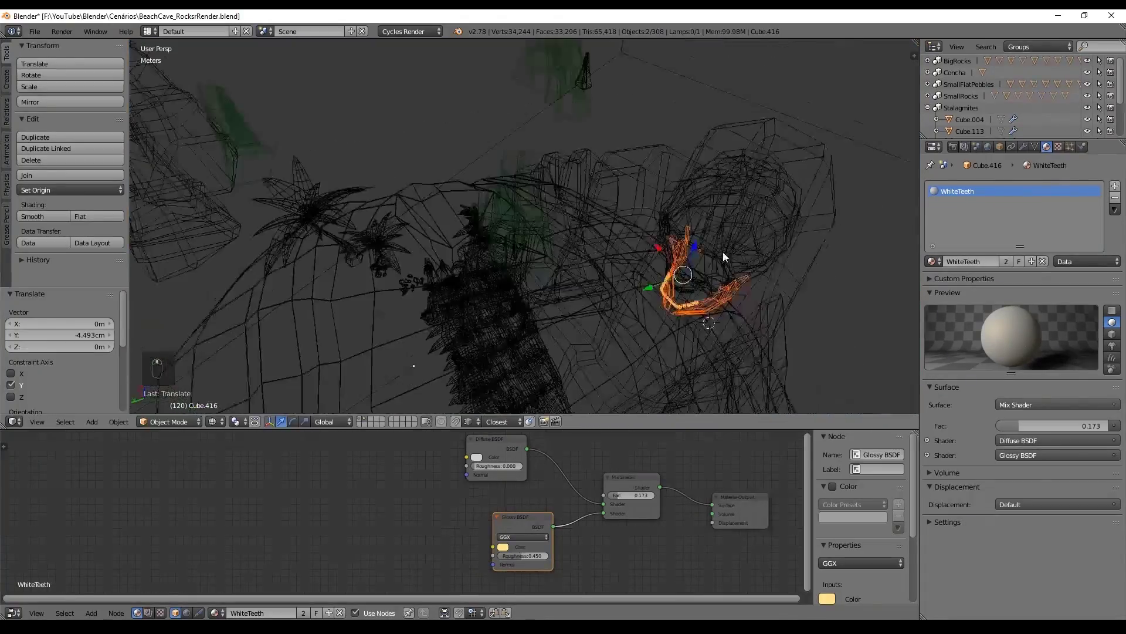
{"action": "key", "text": "z"}
{"action": "key", "text": "g"}
{"action": "key", "text": "y"}
Step: Orbit around the skull and align the camera to the current view
{"action": "left_click", "coordinate": [715, 164]}
{"action": "mouse_move", "coordinate": [715, 164]}
{"action": "middle_mouse_down"}
{"action": "mouse_move", "coordinate": [677, 203]}
{"action": "mouse_move", "coordinate": [641, 210]}
{"action": "middle_mouse_up"}
{"action": "scroll", "coordinate": [659, 188], "scroll_direction": "up", "scroll_amount": 2}
{"action": "key", "text": "shift+z"}
{"action": "key", "text": "ctrl+alt+KP_0"}
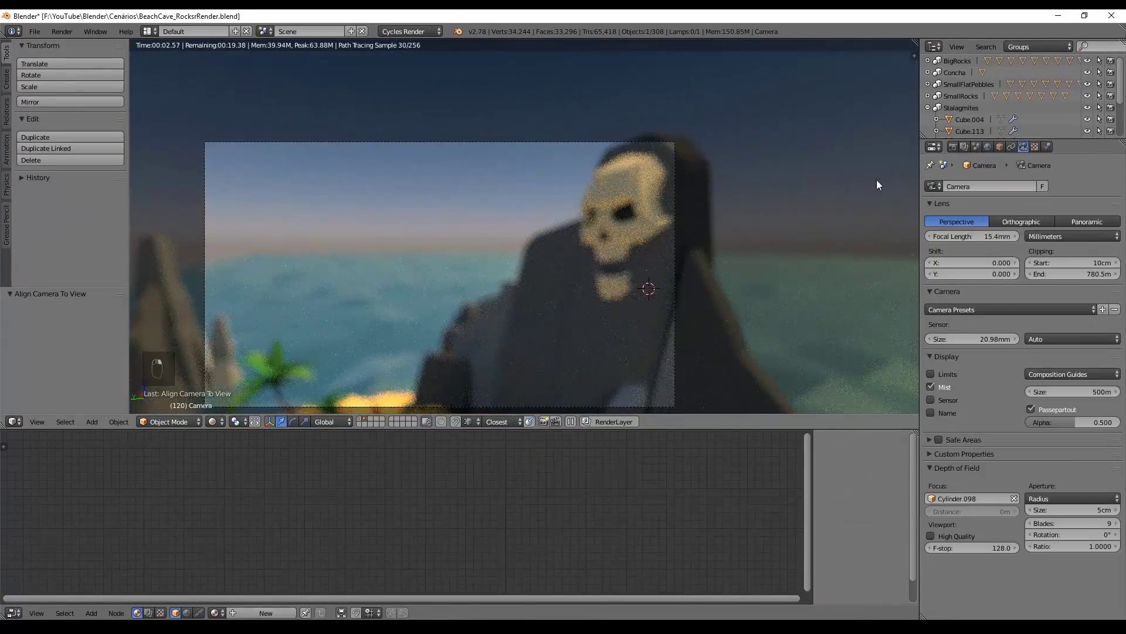
Step: Select the rock, camera and skull, then refine the camera framing
{"action": "key", "text": "z"}
{"action": "right_click", "coordinate": [649, 146]}
{"action": "right_click", "coordinate": [649, 226]}
{"action": "right_click", "coordinate": [604, 202]}
{"action": "key", "text": "shift+z"}
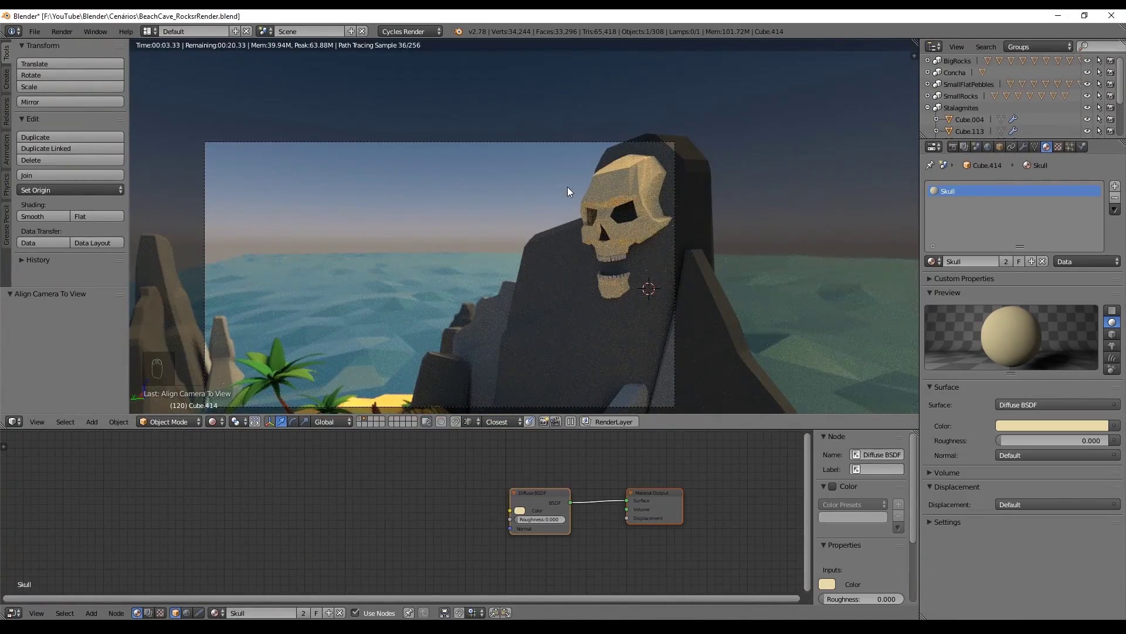
{"action": "mouse_move", "coordinate": [486, 207]}
{"action": "middle_mouse_down", "text": "shift"}
{"action": "mouse_move", "coordinate": [443, 206]}
{"action": "mouse_move", "coordinate": [480, 250]}
{"action": "middle_mouse_up", "text": "shift"}
Step: Duplicate the selected rocks and rotate the copies about the vertical axis
{"action": "key", "text": "z"}
{"action": "scroll", "coordinate": [480, 249], "scroll_direction": "up", "scroll_amount": 3}
{"action": "key", "text": "shift+d"}
{"action": "key", "text": "r"}
{"action": "key", "text": "z"}
{"action": "left_click", "coordinate": [422, 222]}
{"action": "key", "text": "shift+z"}
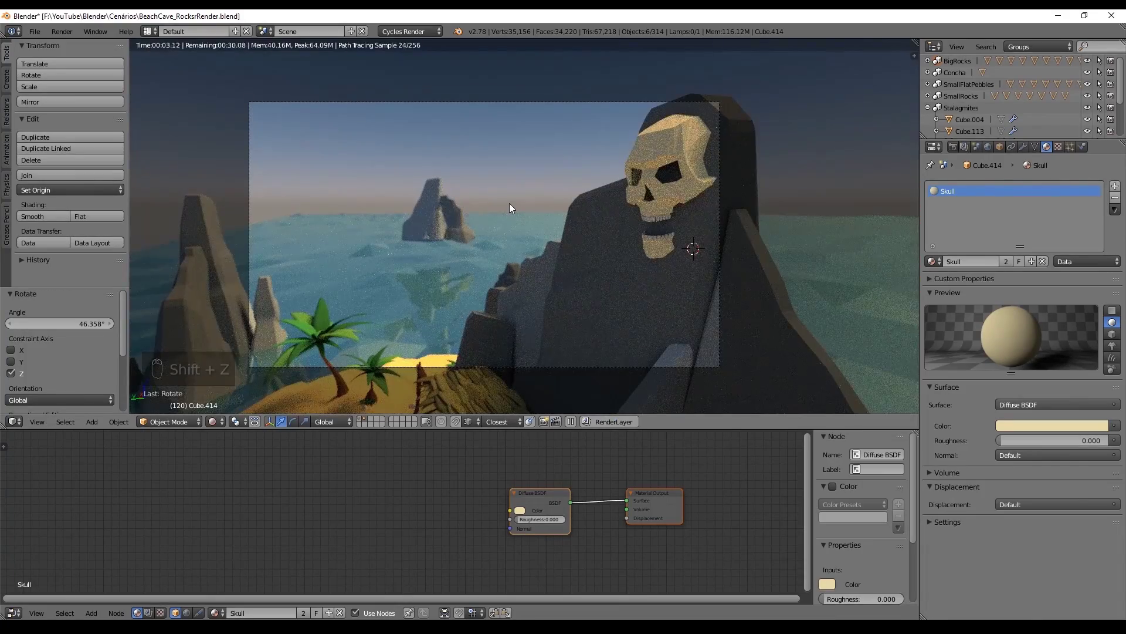
{"action": "key", "text": "z"}
Step: Select the sand metaball and move it beneath a small rock, checking the camera view
{"action": "middle_click_drag", "start_coordinate": [491, 363], "coordinate": [539, 296]}
{"action": "right_click", "coordinate": [545, 276]}
{"action": "key", "text": "KP_7"}
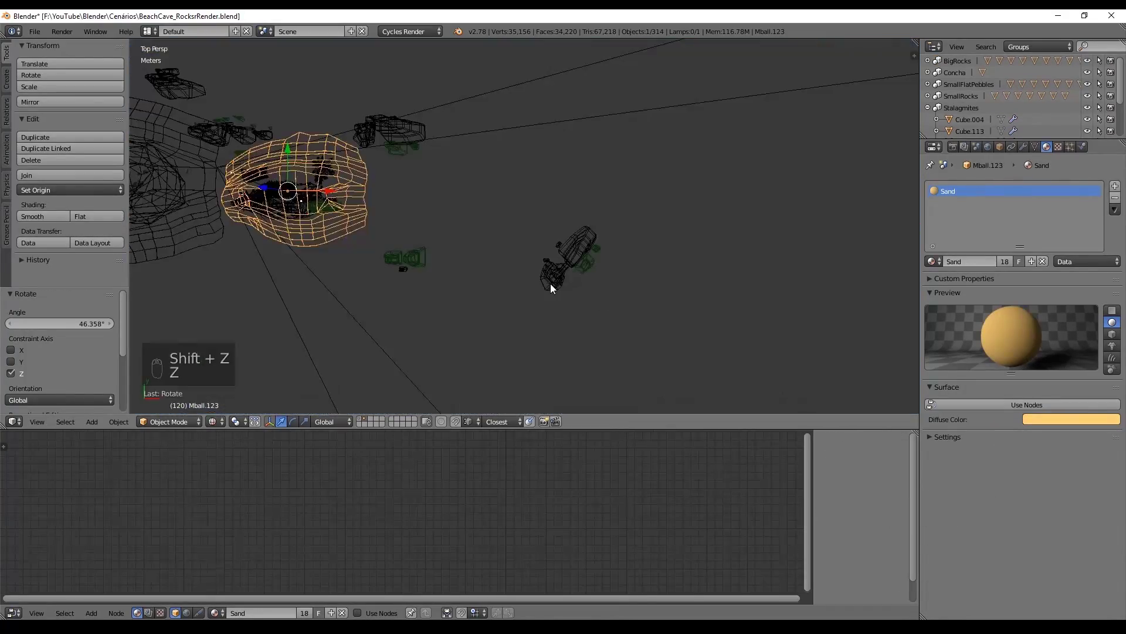
{"action": "middle_click_drag", "start_coordinate": [609, 291], "coordinate": [555, 232]}
{"action": "key", "text": "z"}
{"action": "key", "text": "z"}
{"action": "key", "text": "g"}
{"action": "key", "text": "y"}
{"action": "left_click", "coordinate": [555, 232]}
{"action": "key", "text": "KP_0"}
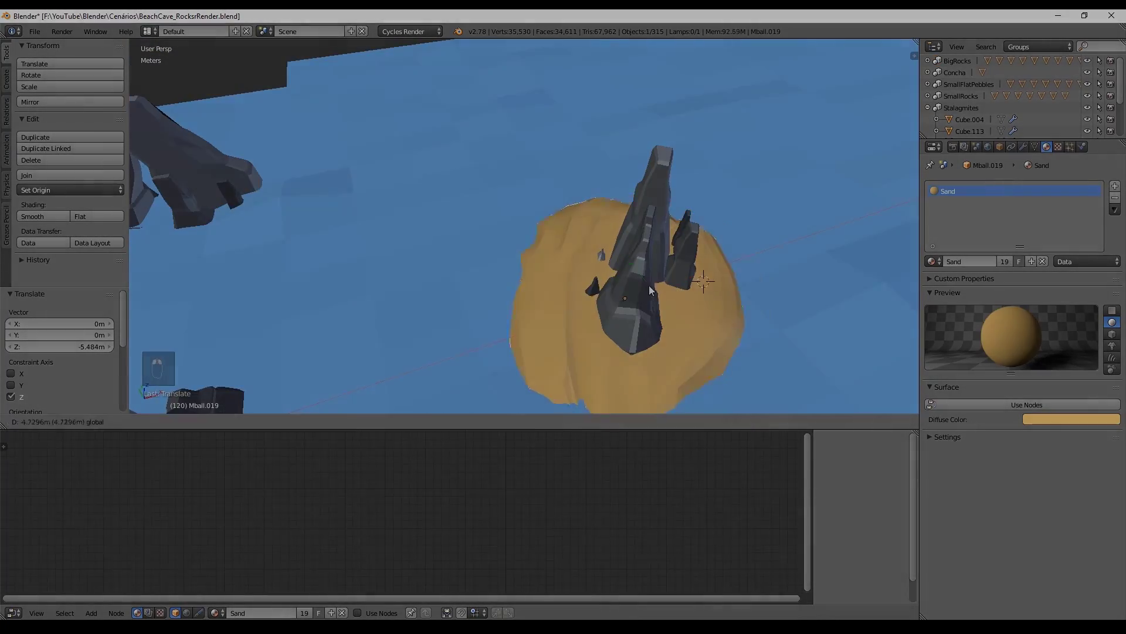